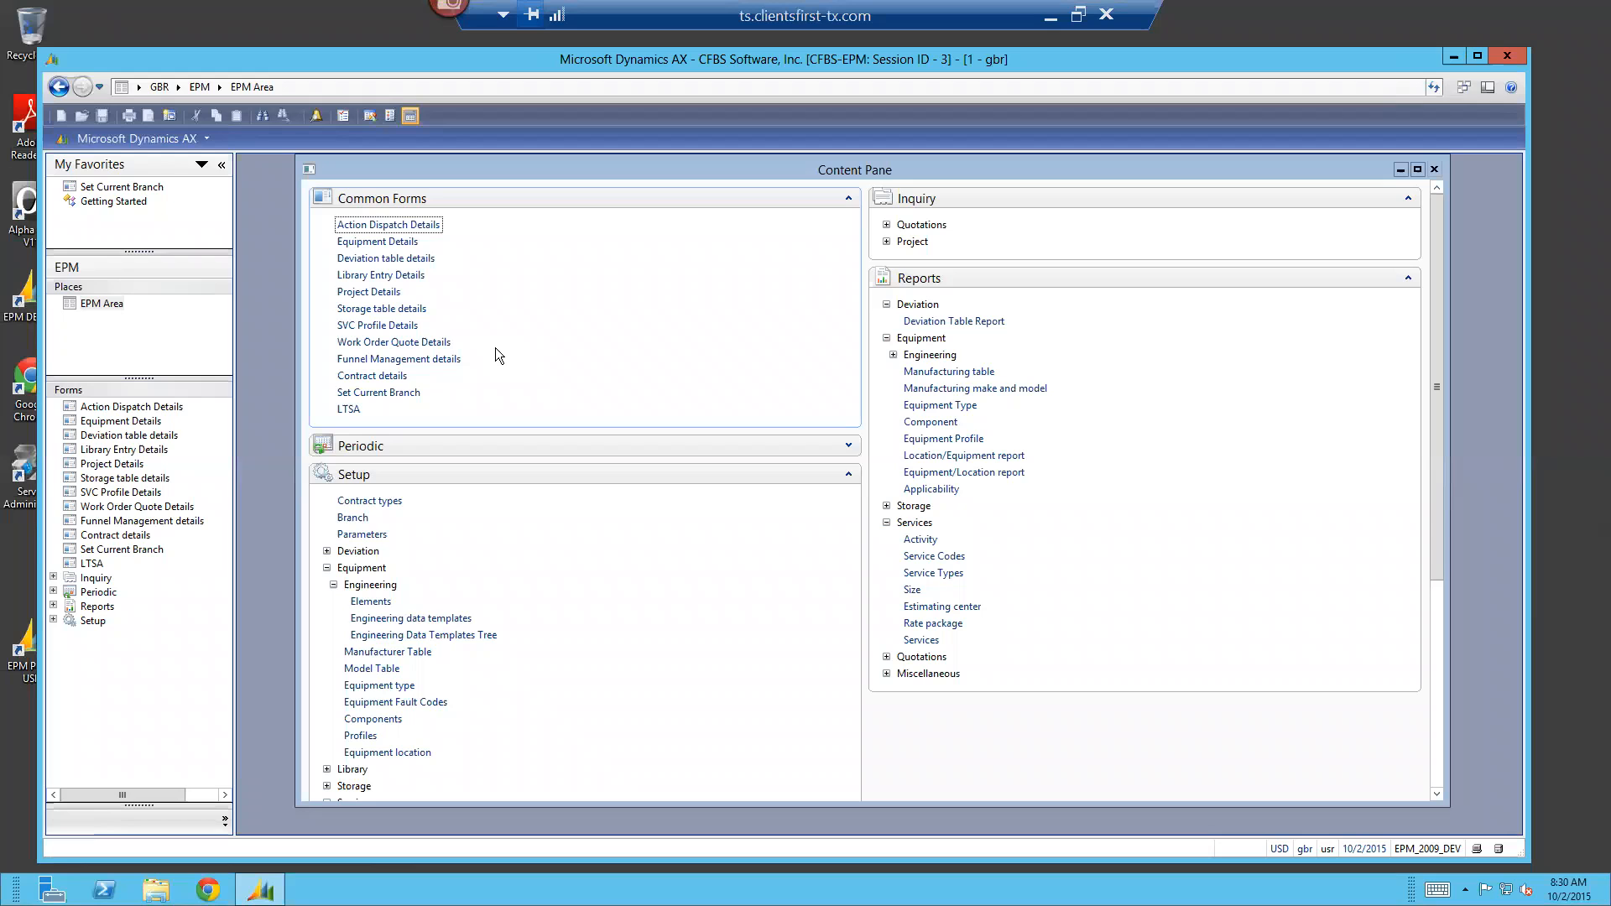
Open Quick Create from the work order quotes and choose business account Bassett Hounds by filtering on its customer number
{"action": "left_click", "coordinate": [364, 340]}
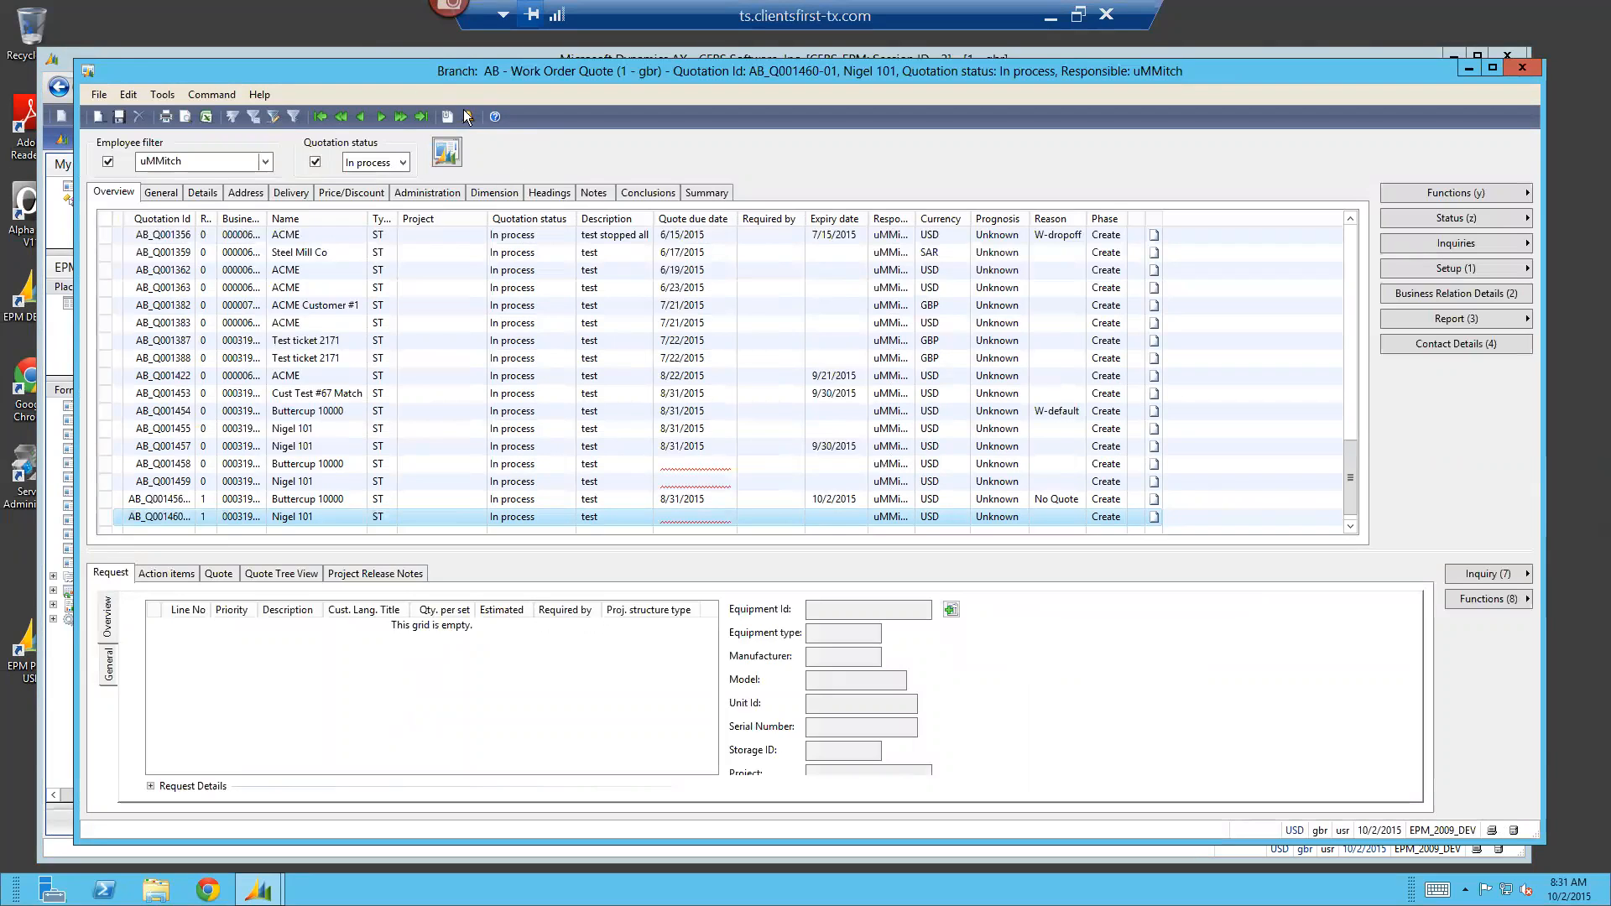
{"action": "left_click", "coordinate": [448, 152]}
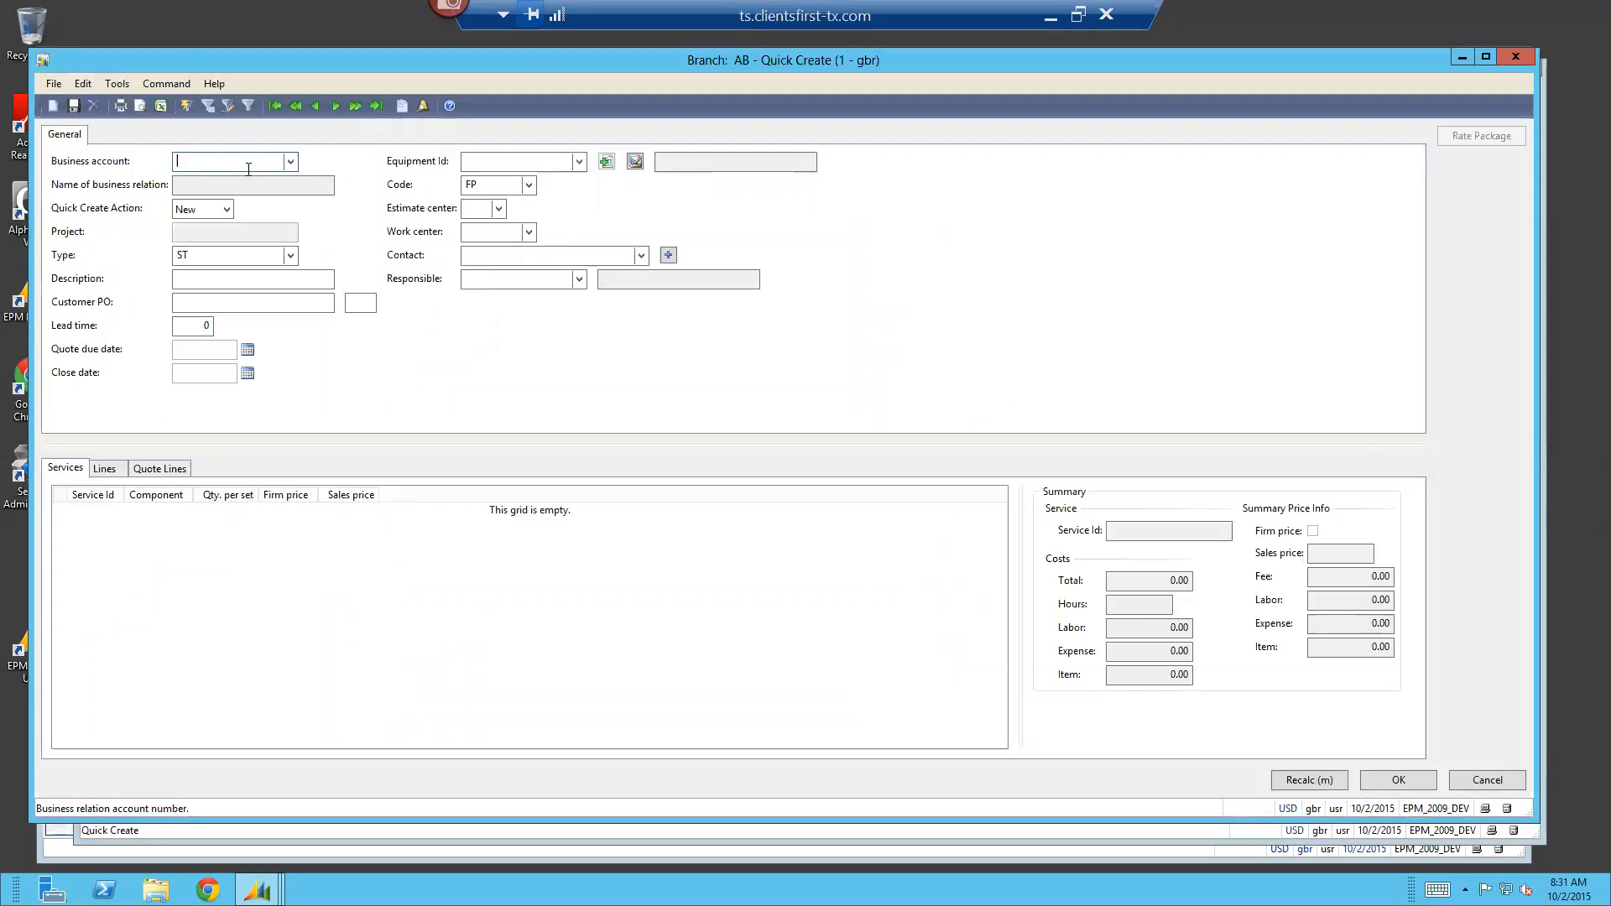
{"action": "left_click", "coordinate": [291, 161]}
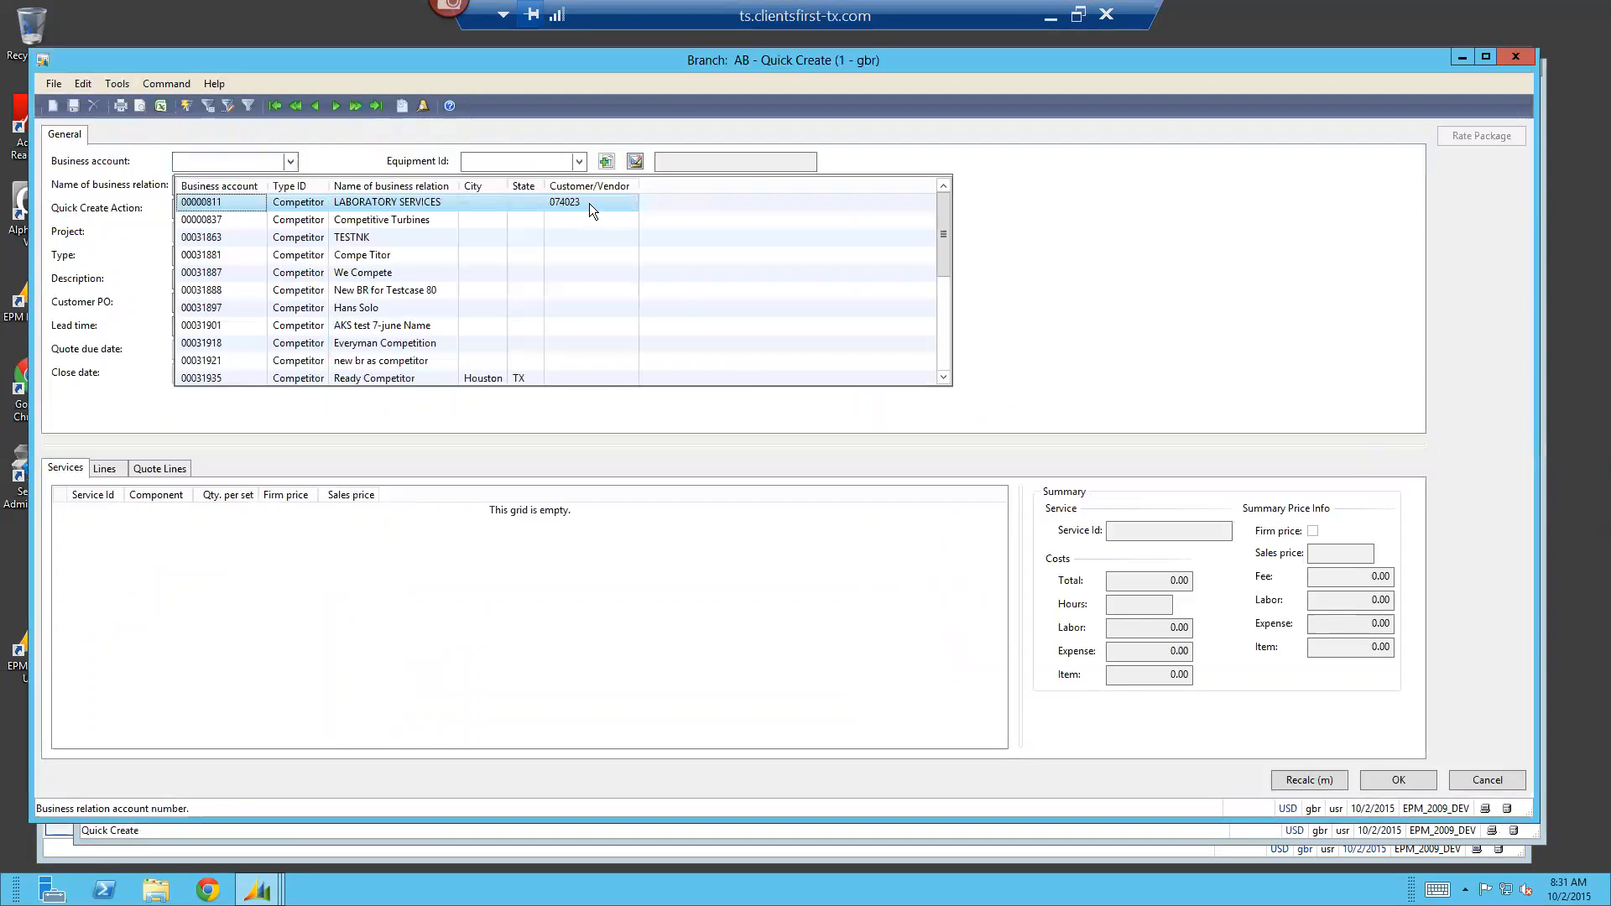
{"action": "right_click", "coordinate": [589, 203]}
{"action": "left_click", "coordinate": [621, 220]}
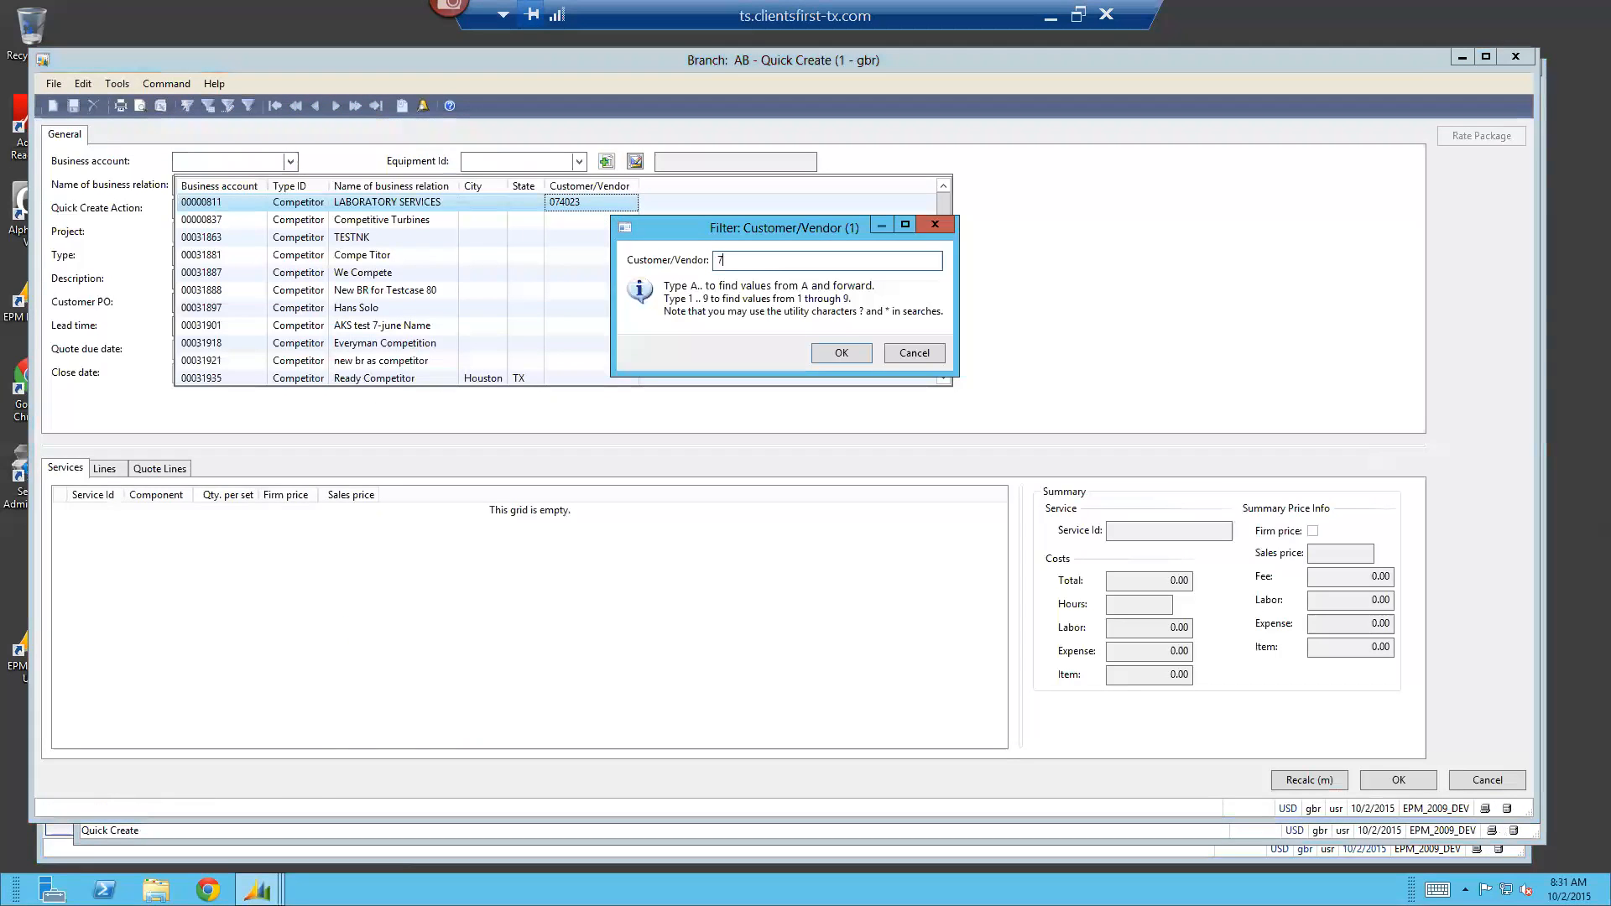
{"action": "key", "text": "Escape"}
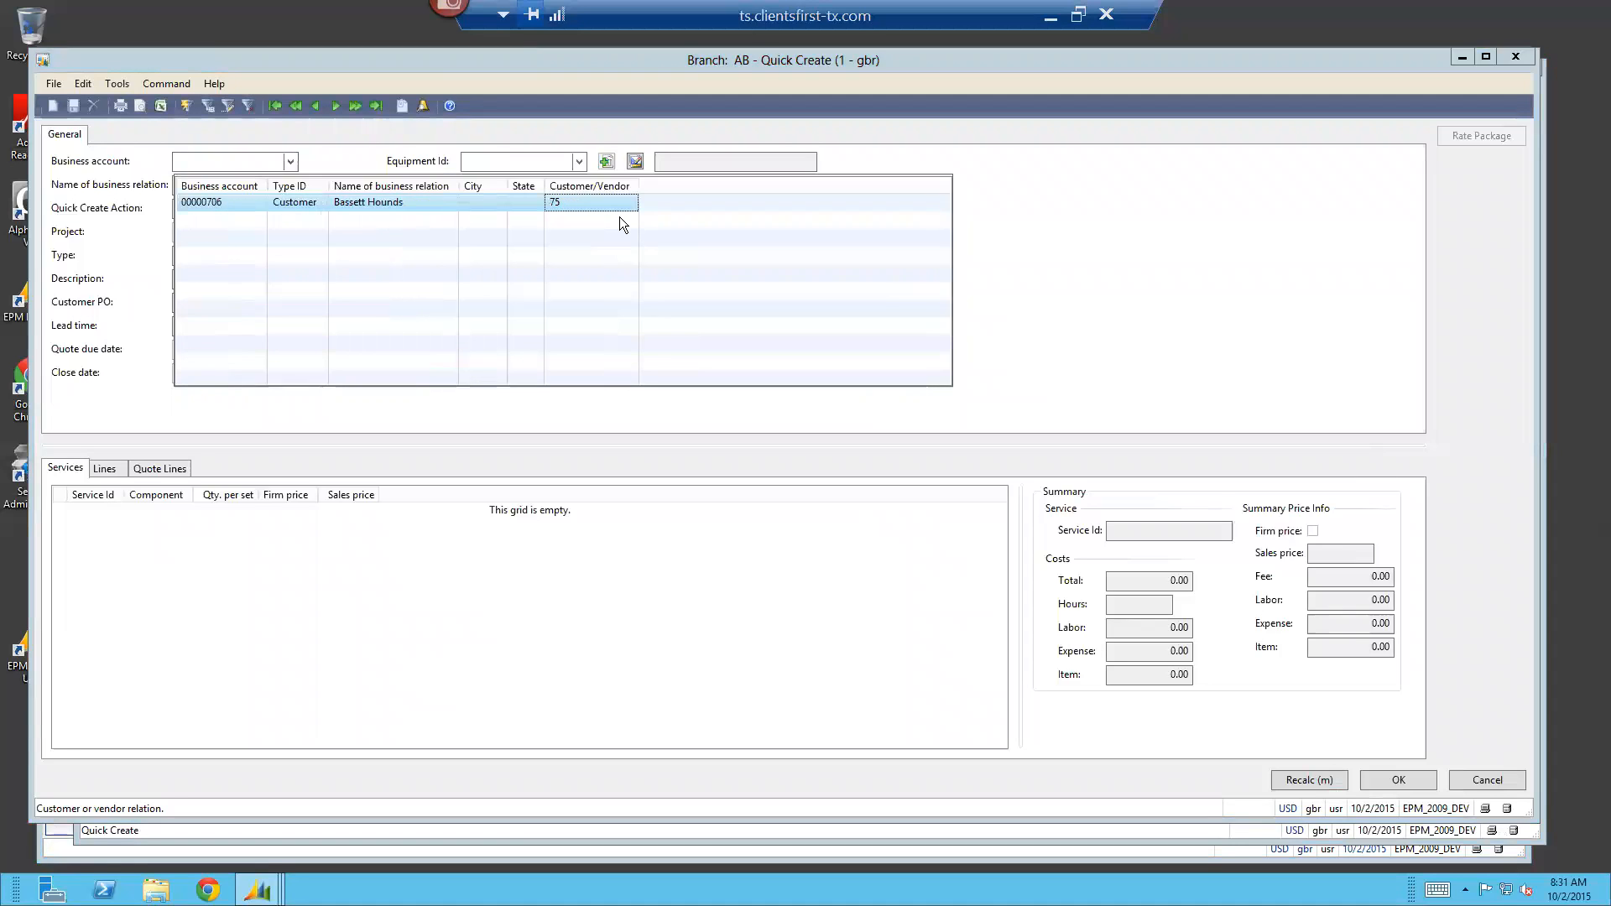
{"action": "key", "text": "Return"}
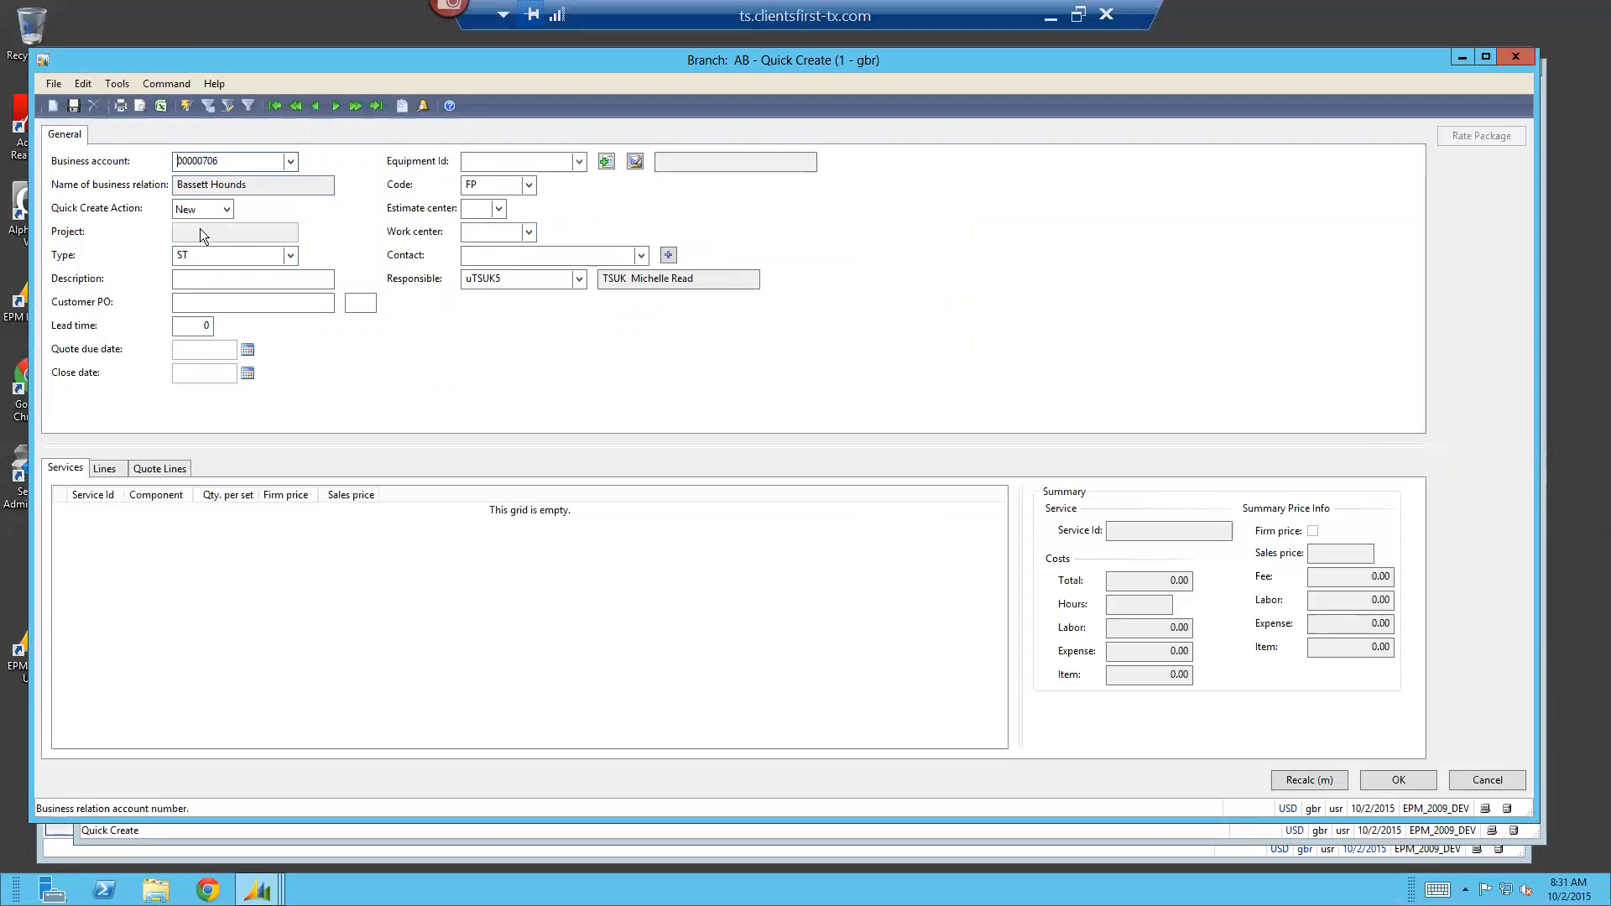
Enter Quick as both the description and the customer PO of the new quote
{"action": "left_click", "coordinate": [213, 279]}
{"action": "type", "text": "Quick"}
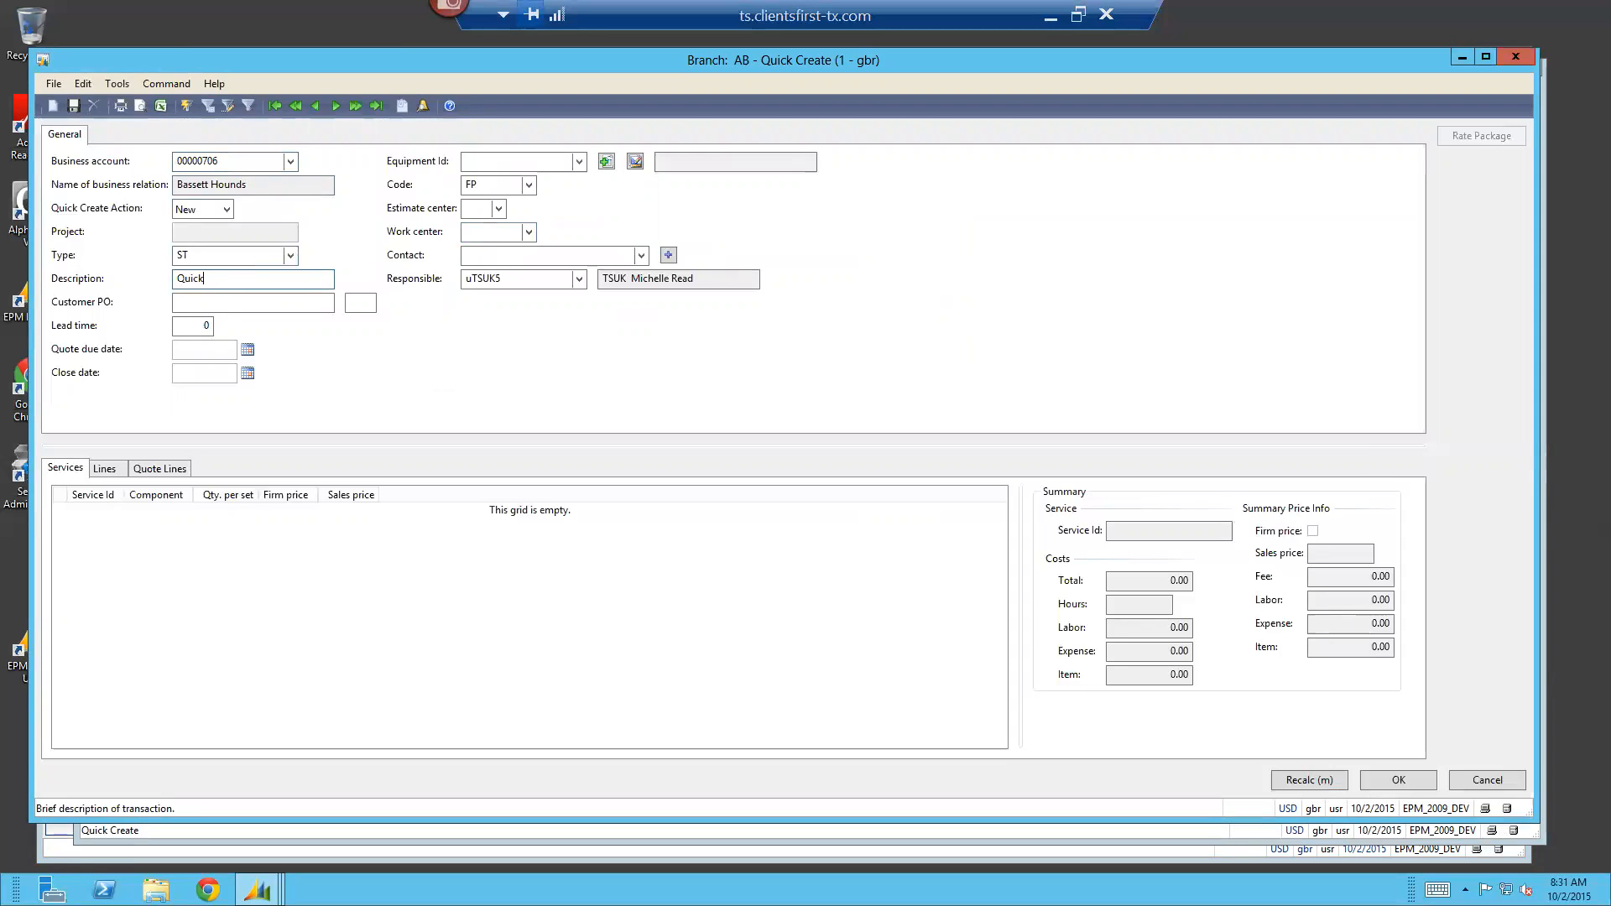
{"action": "key", "text": "Tab"}
{"action": "type", "text": "Quick"}
{"action": "key", "text": "Tab"}
Set the quote due date and the close date to today's date, 10/2/2015
{"action": "key", "text": "Tab"}
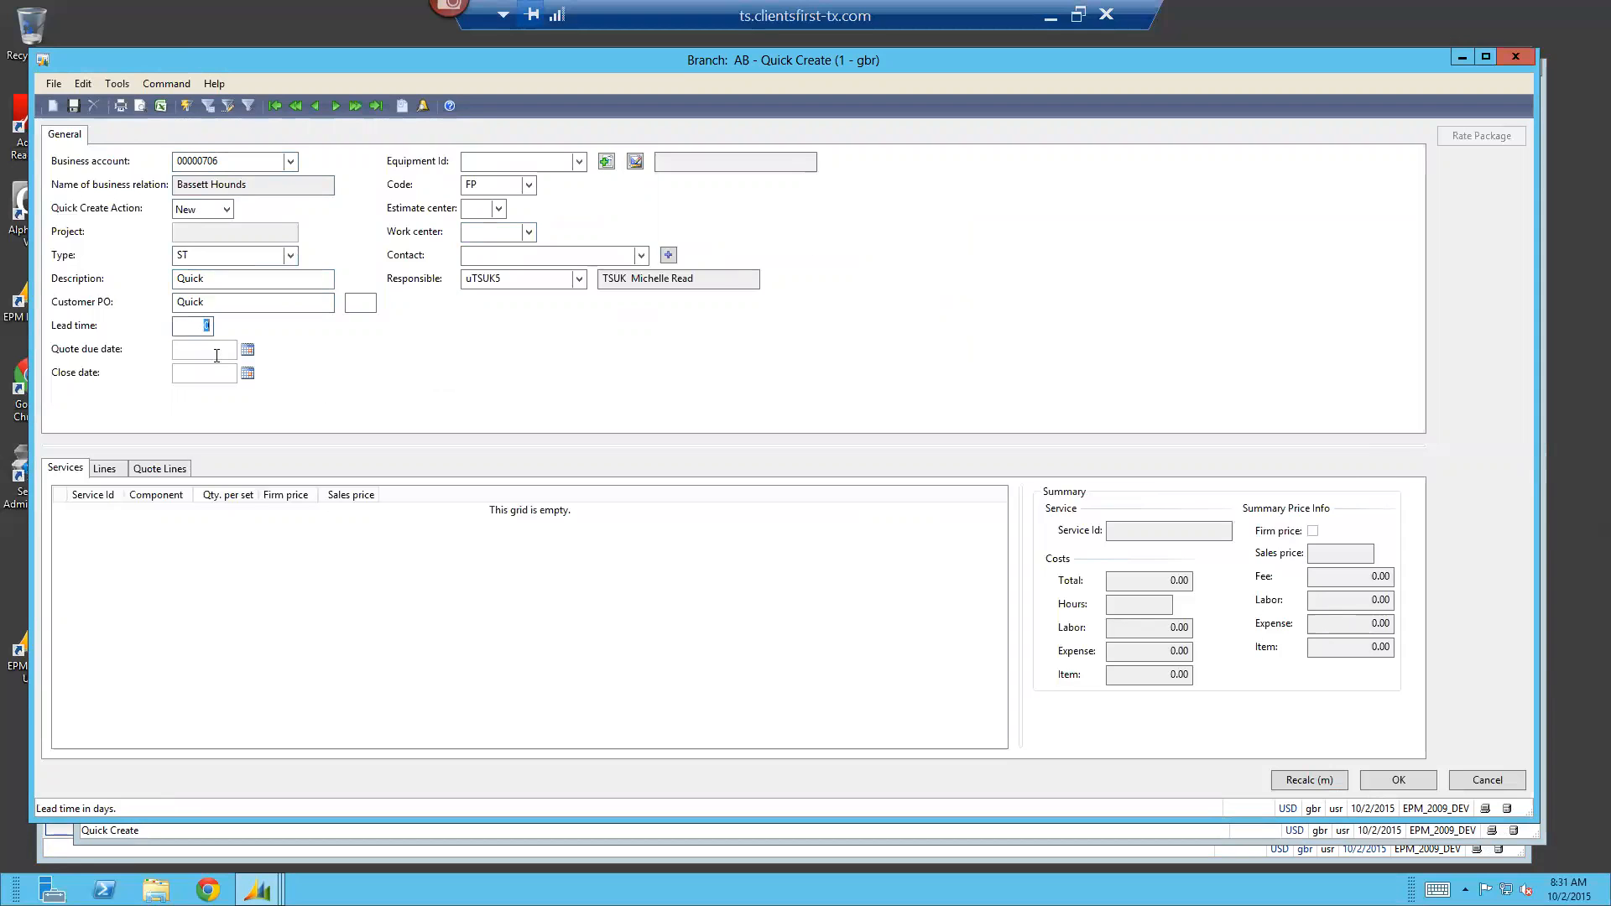
{"action": "left_click", "coordinate": [219, 351]}
{"action": "type", "text": "t"}
{"action": "key", "text": "Tab"}
{"action": "type", "text": "t"}
{"action": "key", "text": "Tab"}
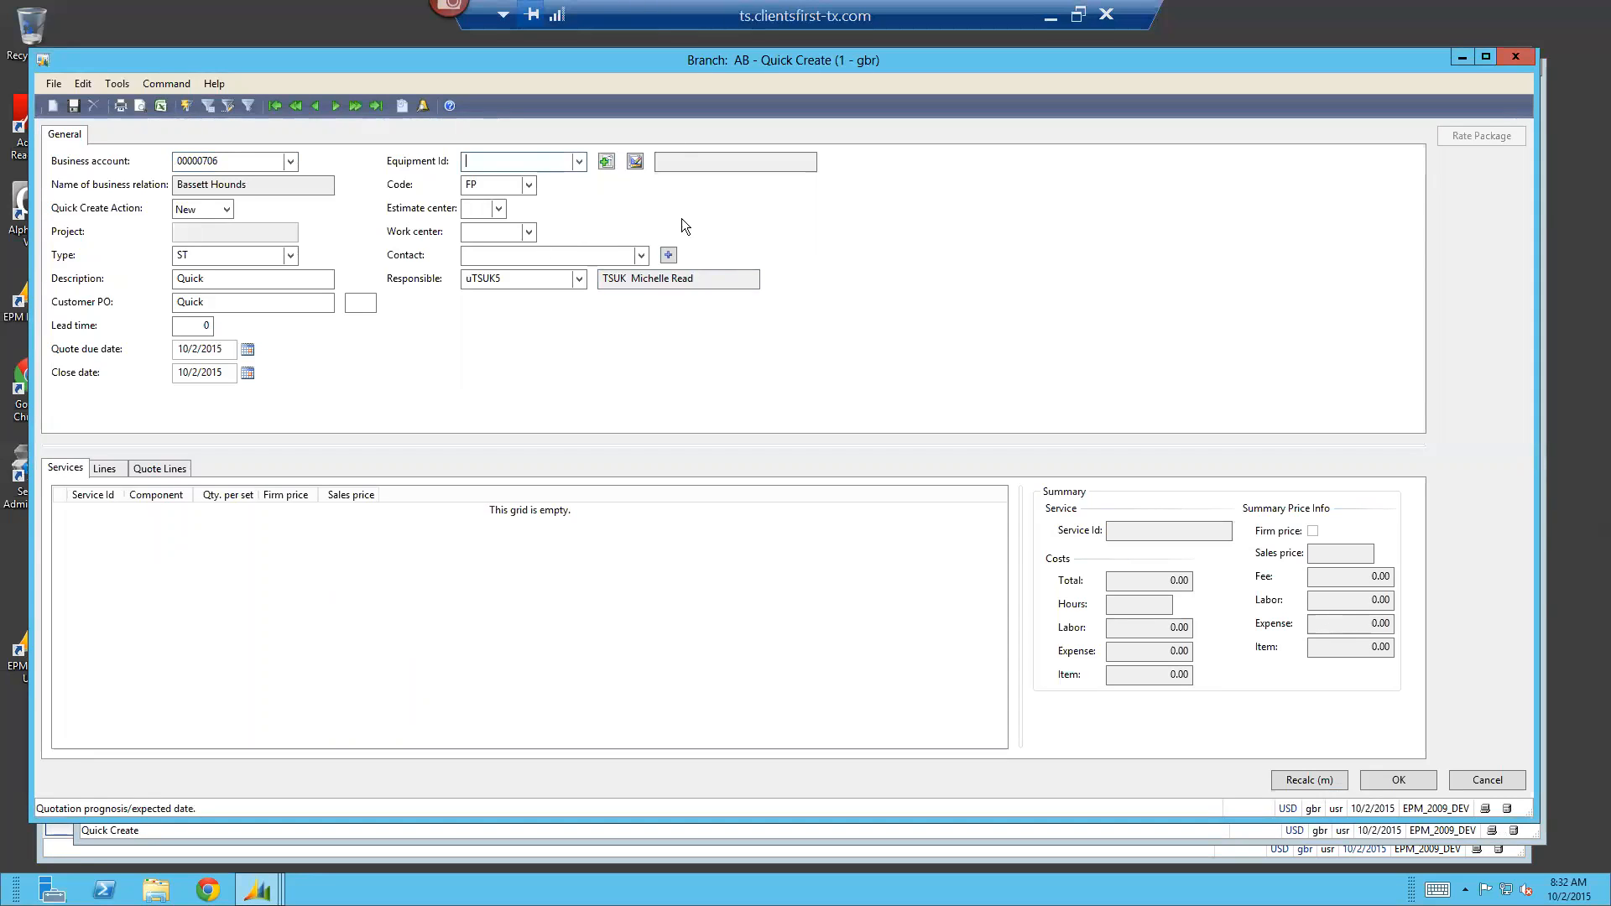
Choose the generic equipment G000036, DC Motor Template, as the quote's equipment
{"action": "left_click", "coordinate": [579, 163]}
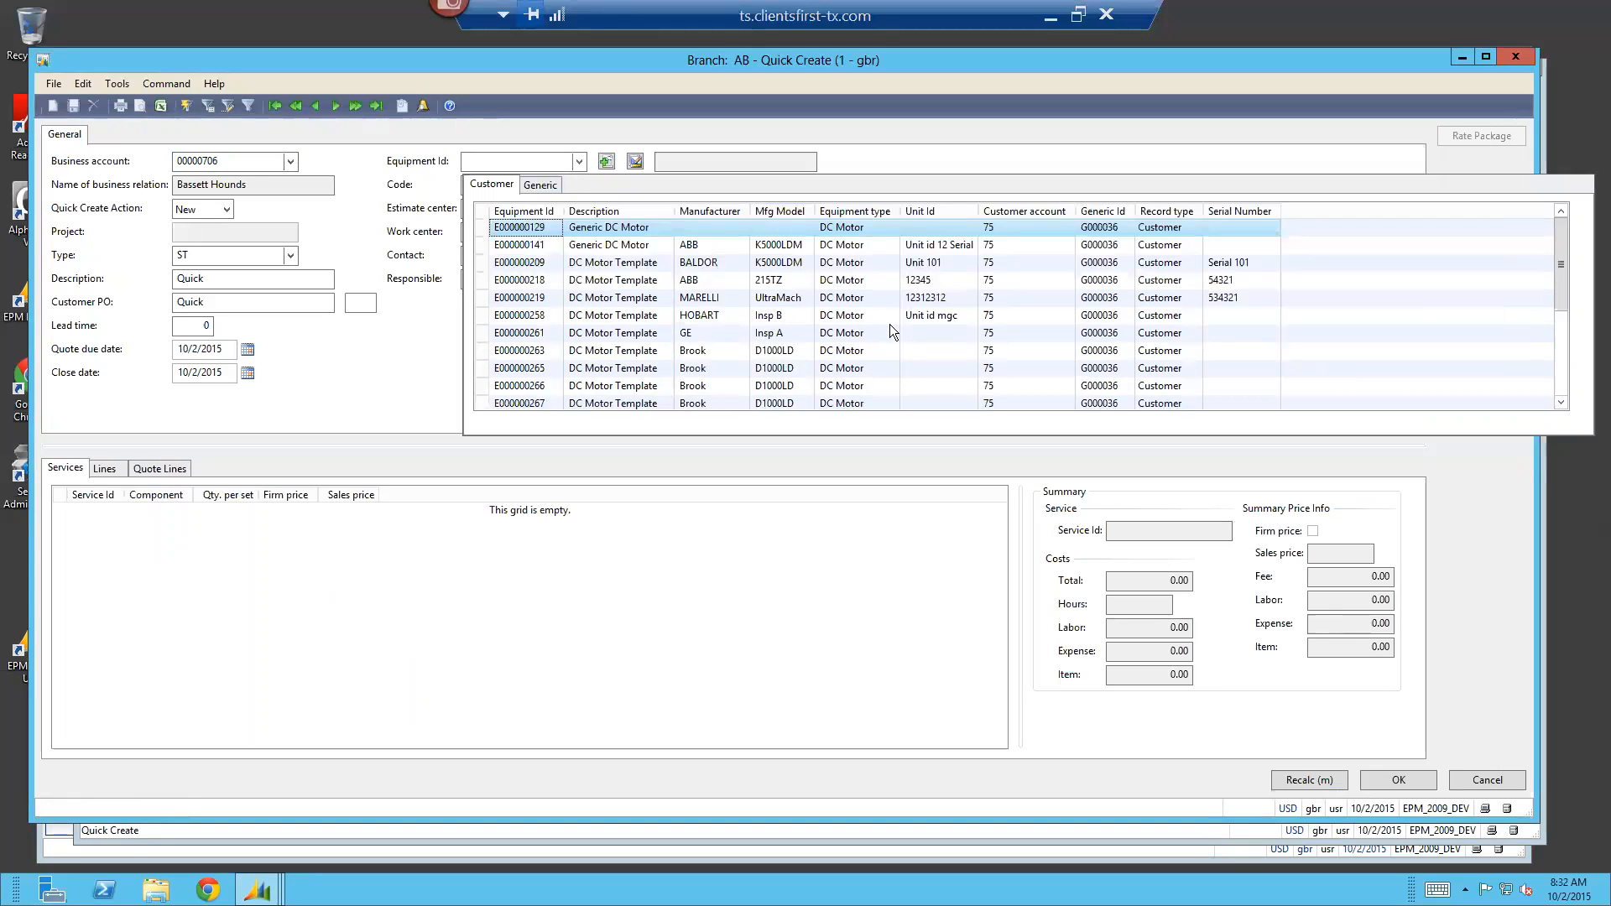
{"action": "left_click", "coordinate": [541, 186]}
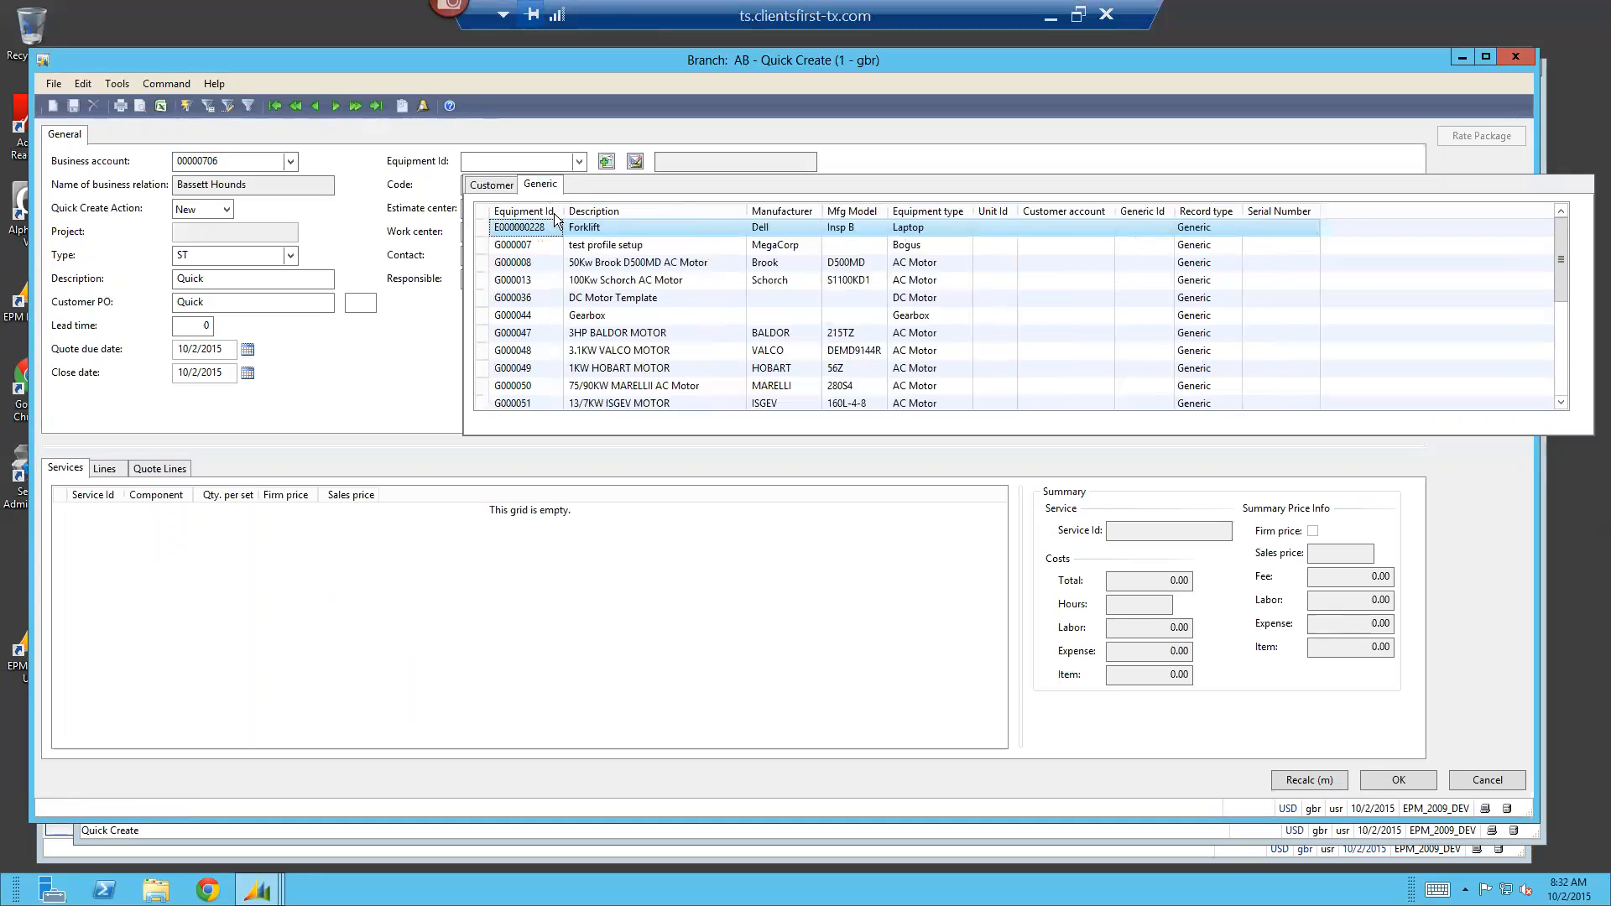
{"action": "left_click", "coordinate": [635, 299]}
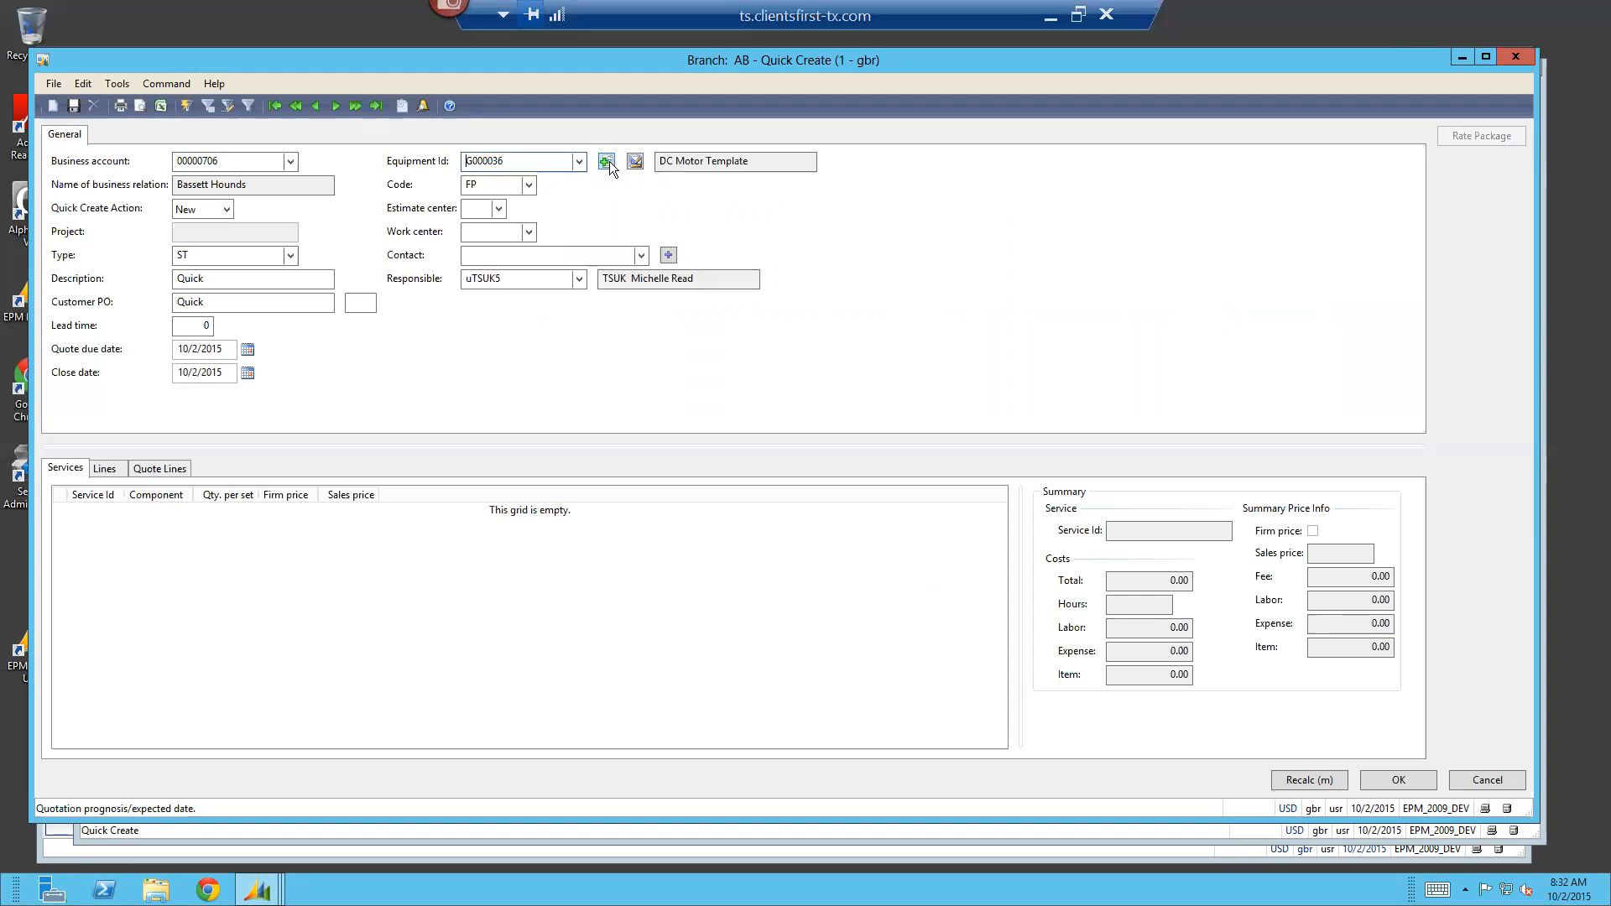
Create customer equipment from the generic DC motor with serial number 5477, and view its engineering values
{"action": "left_click", "coordinate": [605, 161]}
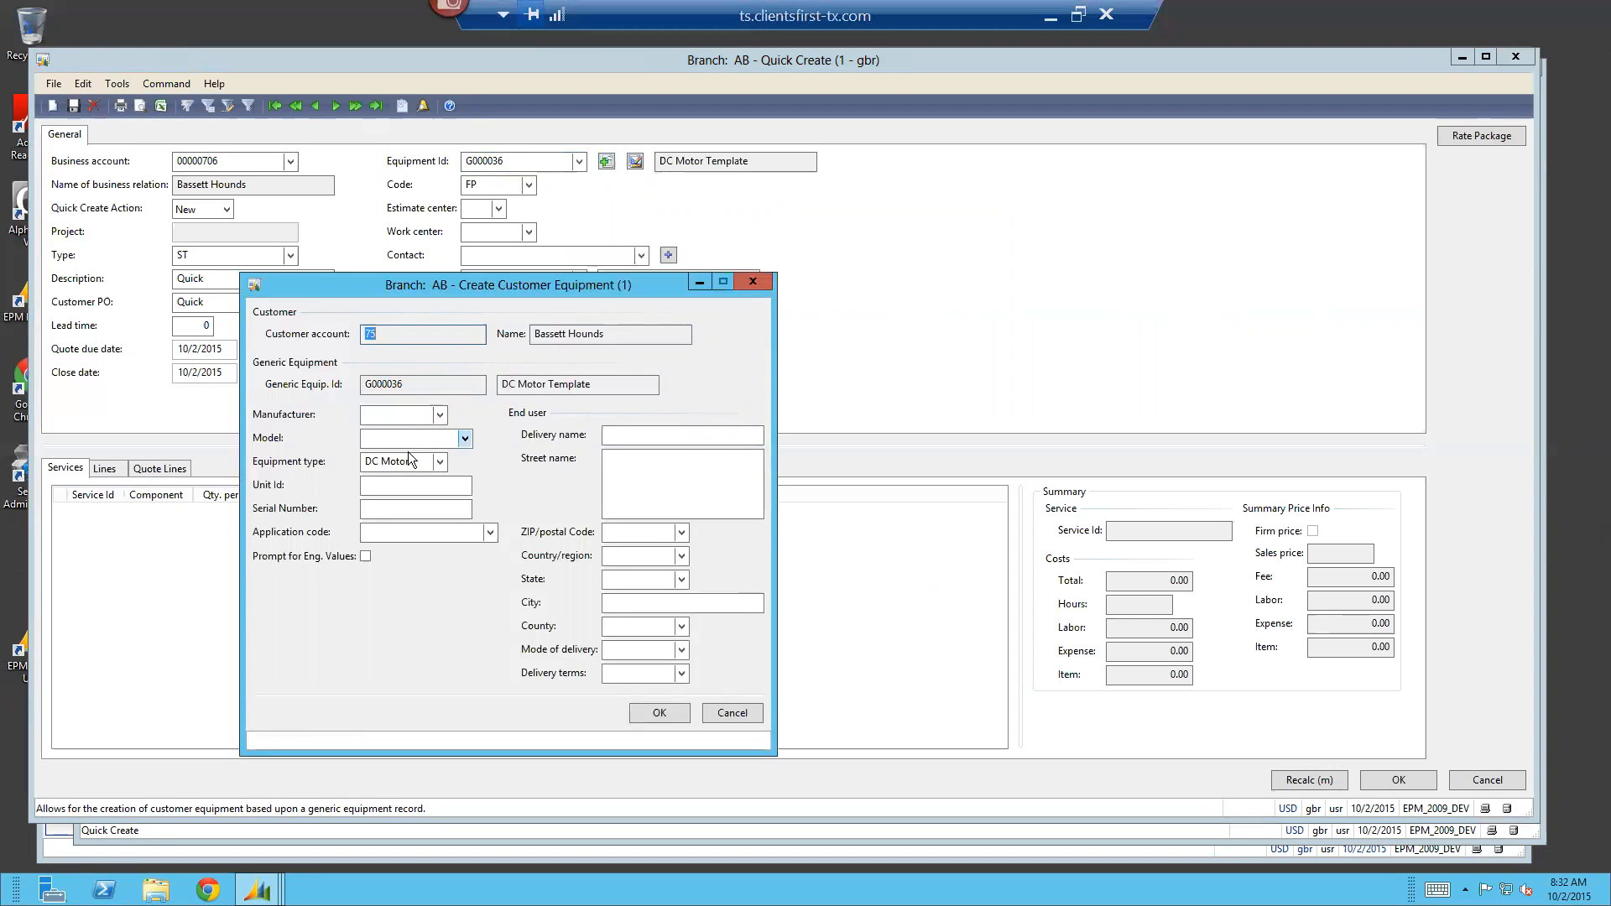
{"action": "left_click", "coordinate": [391, 509]}
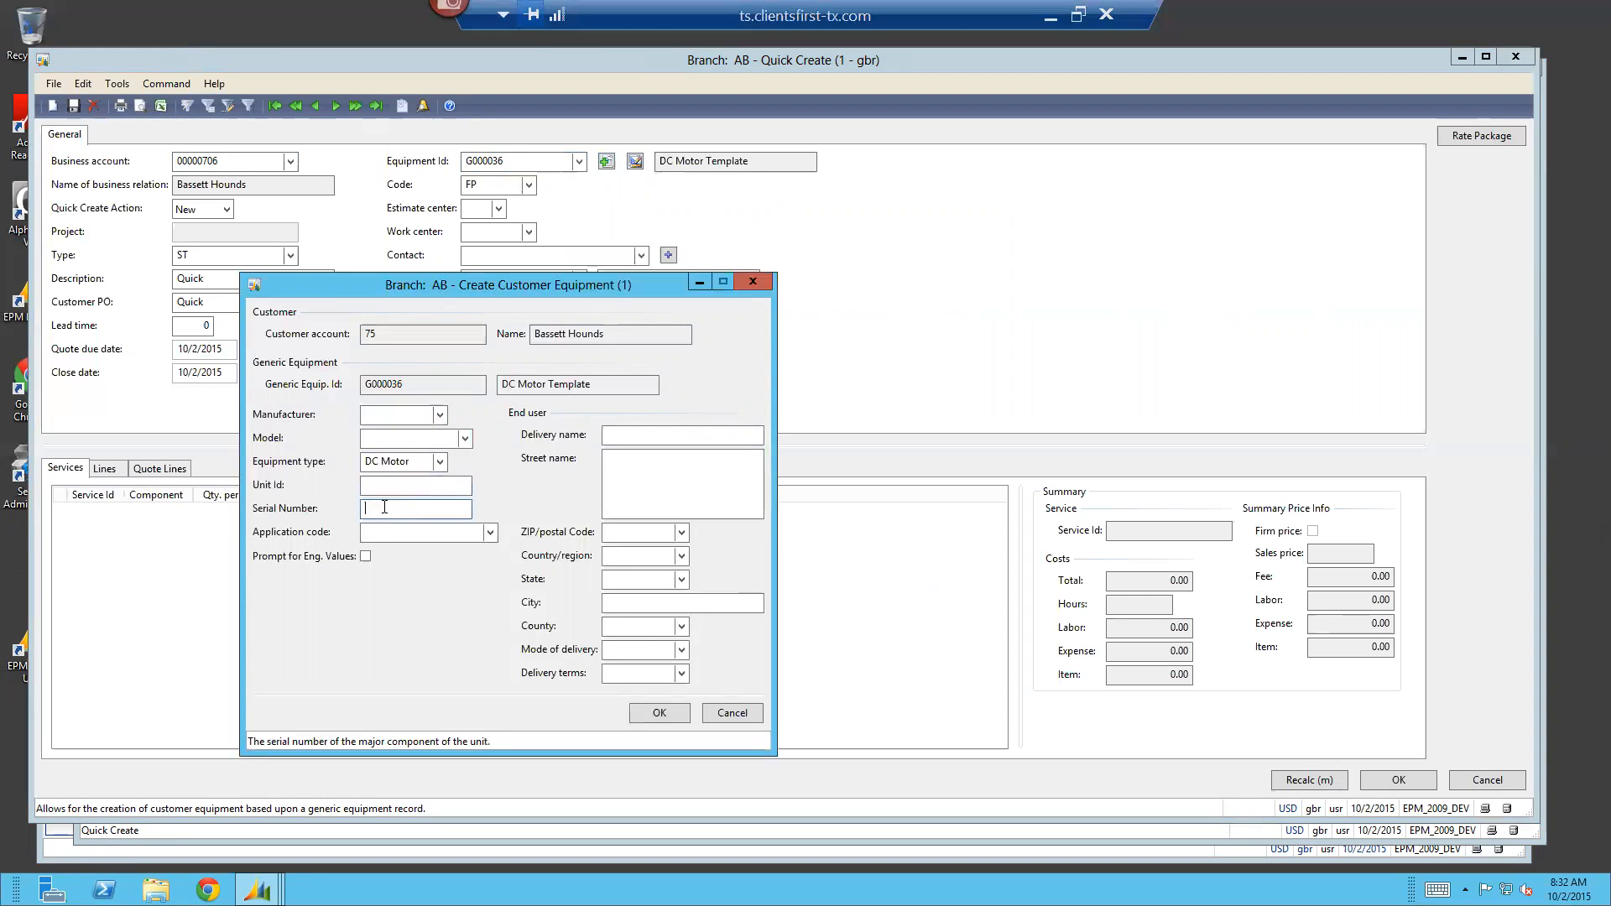
{"action": "type", "text": "5477"}
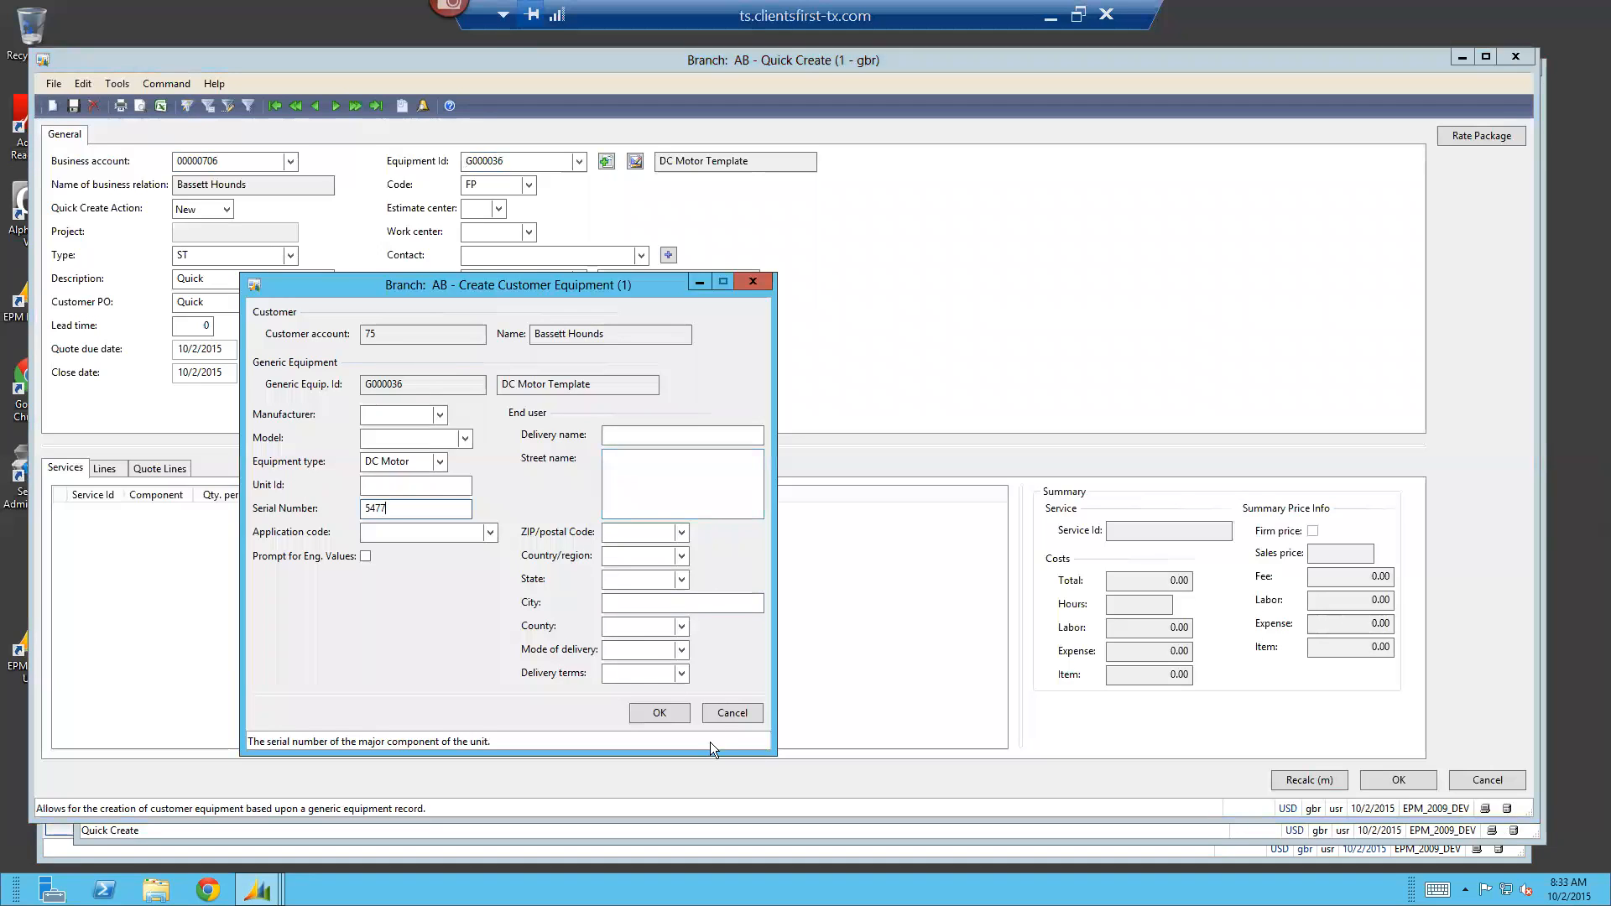
{"action": "left_click", "coordinate": [660, 713]}
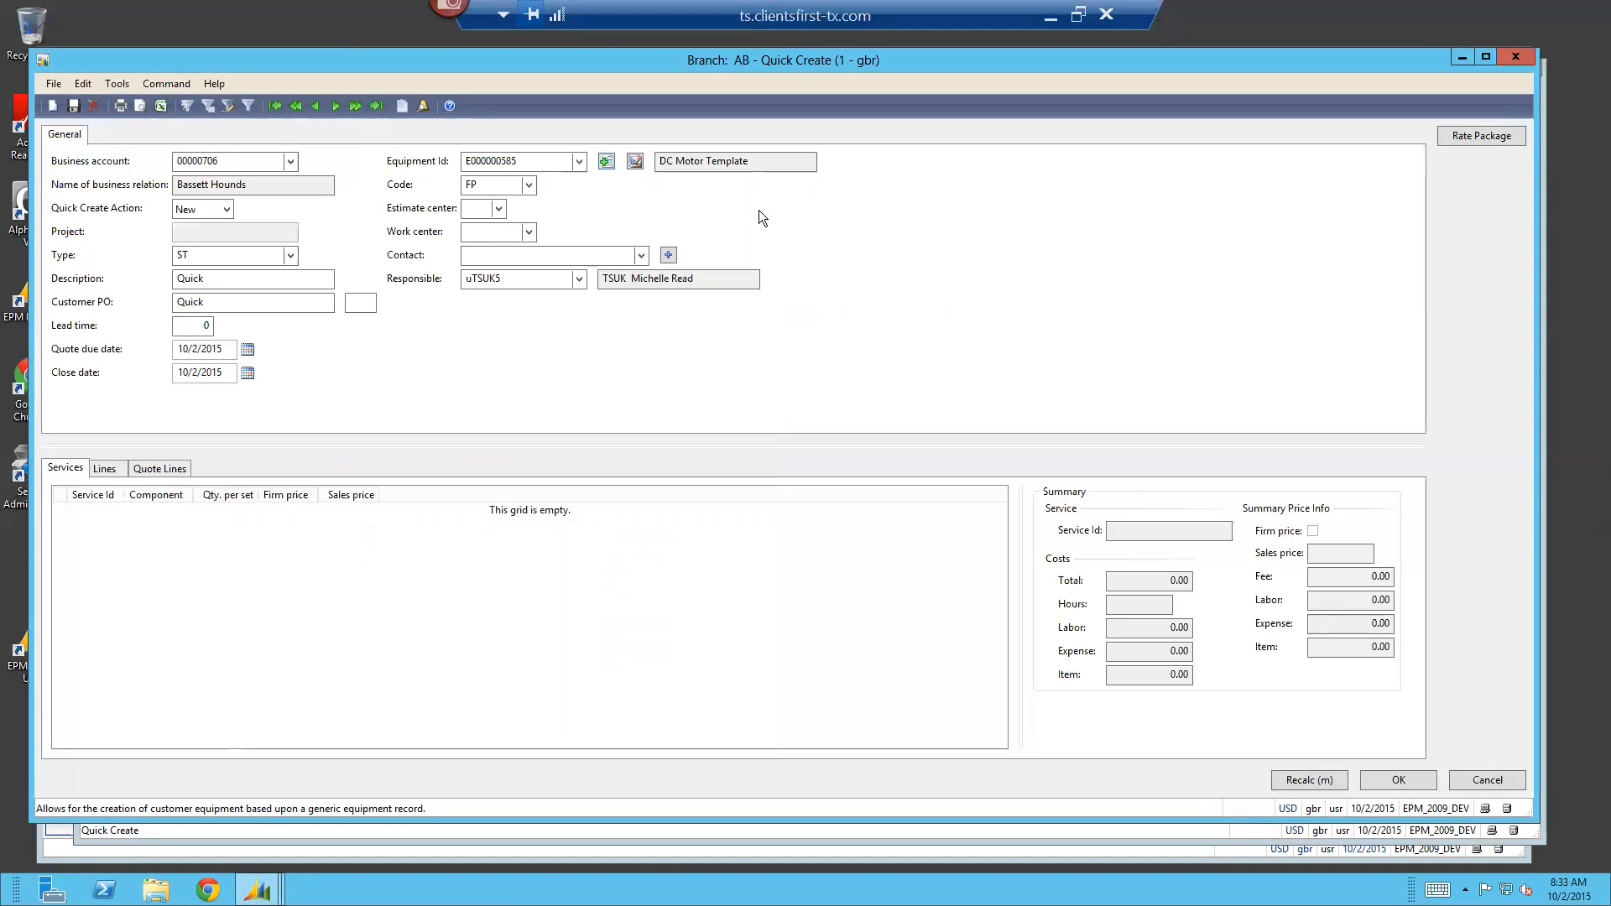
{"action": "left_click", "coordinate": [635, 162]}
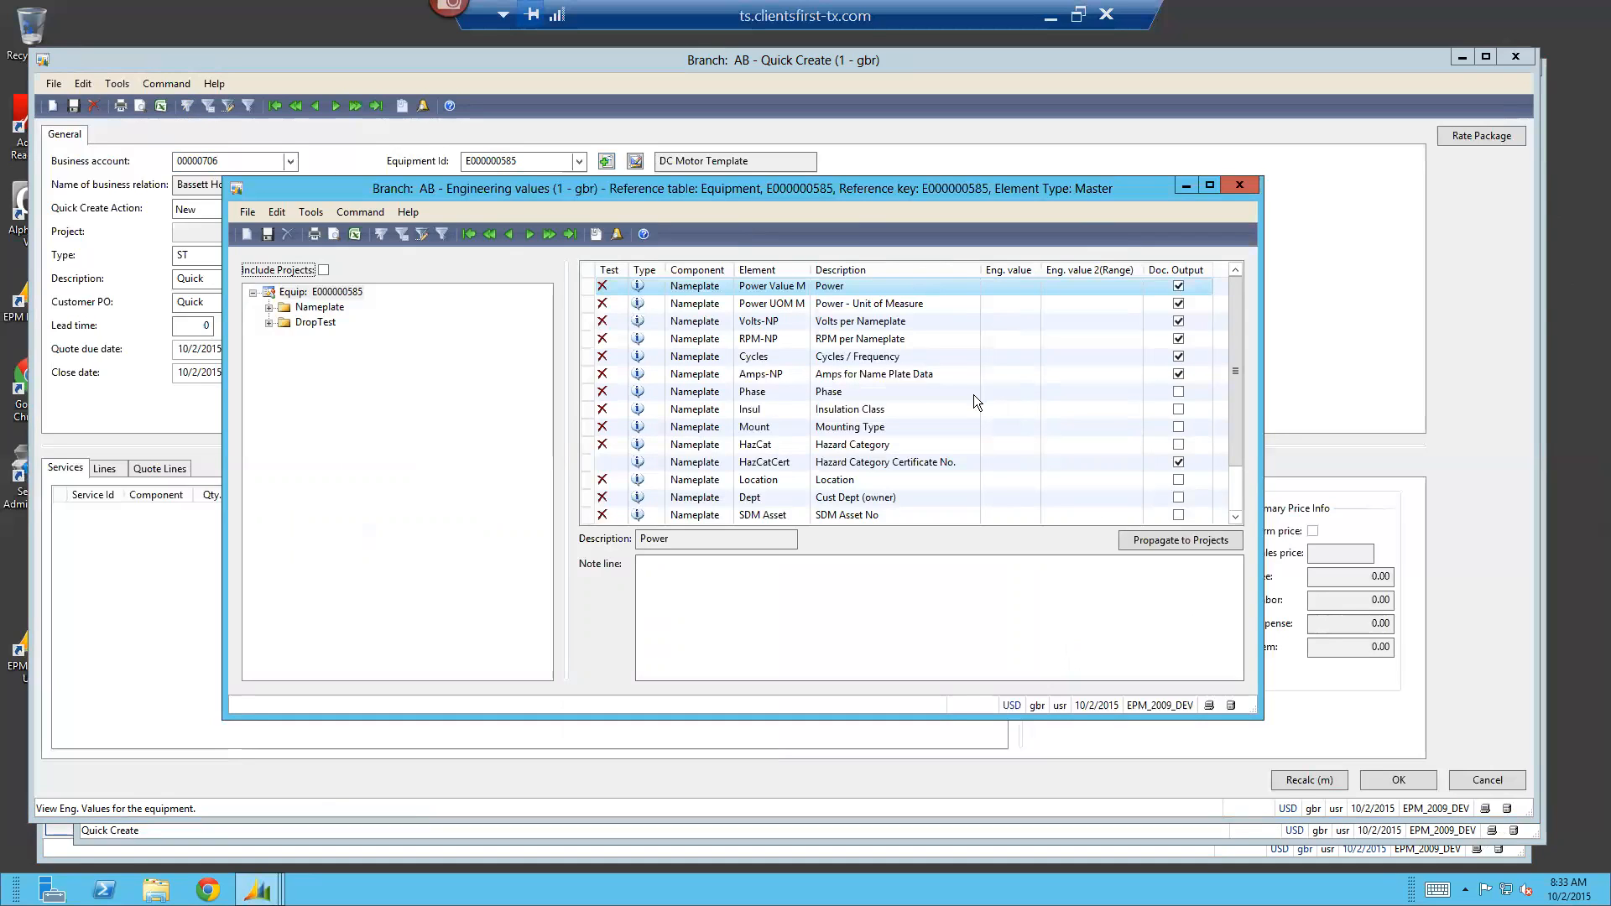
{"action": "left_click", "coordinate": [1227, 186]}
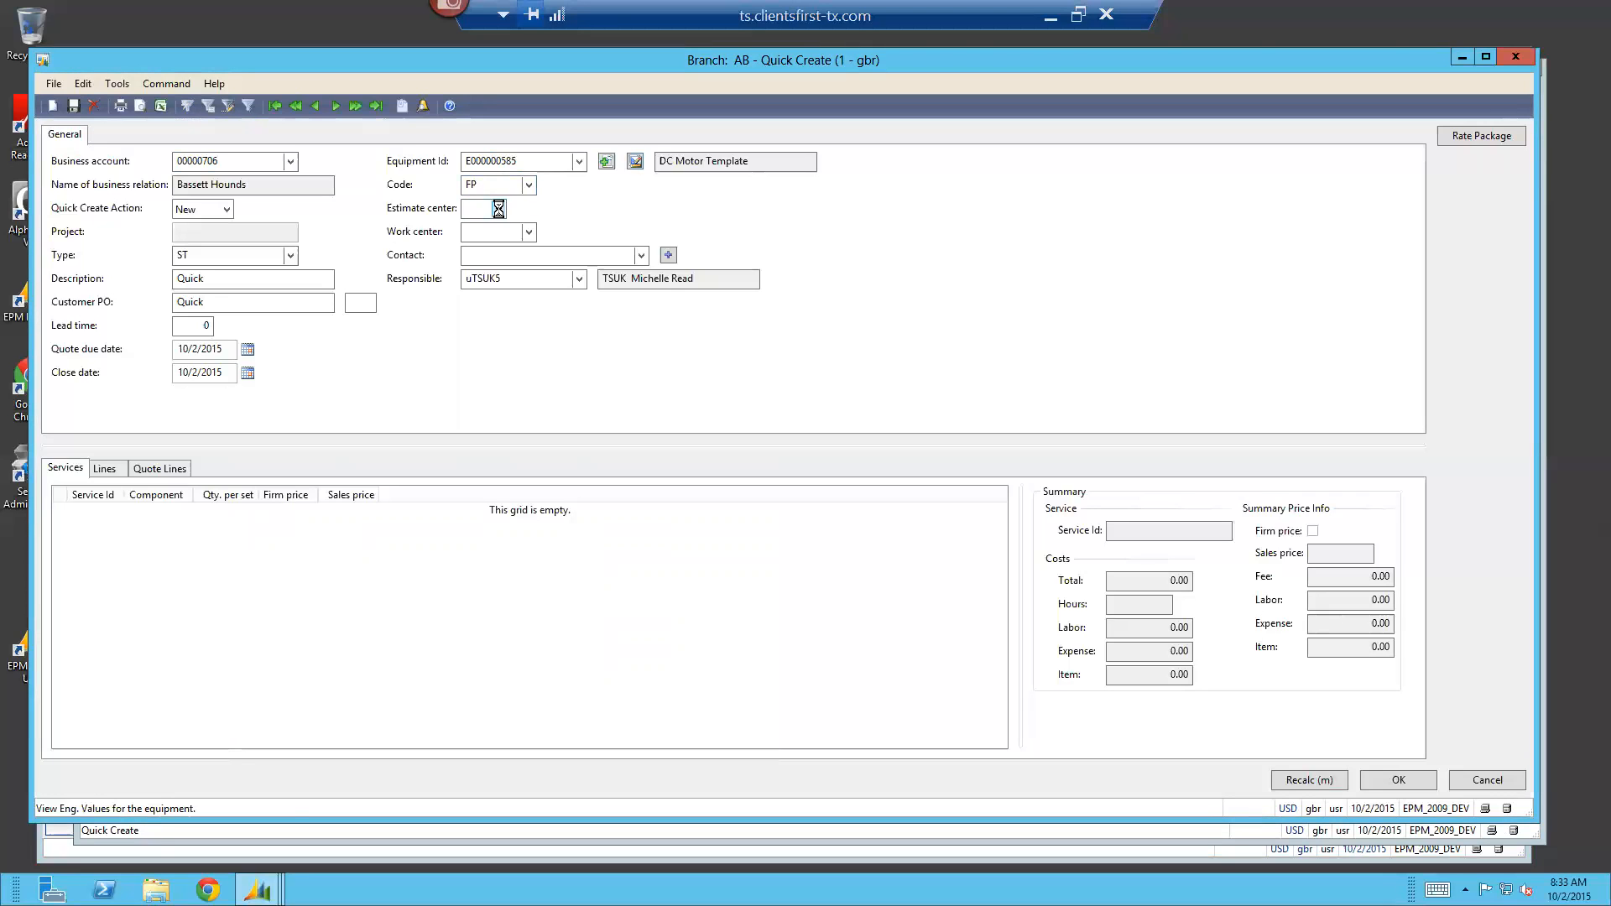
Set the estimate center to AB01EC (Austin Rewinds) and the work center to AB01-EMS
{"action": "left_click", "coordinate": [498, 209]}
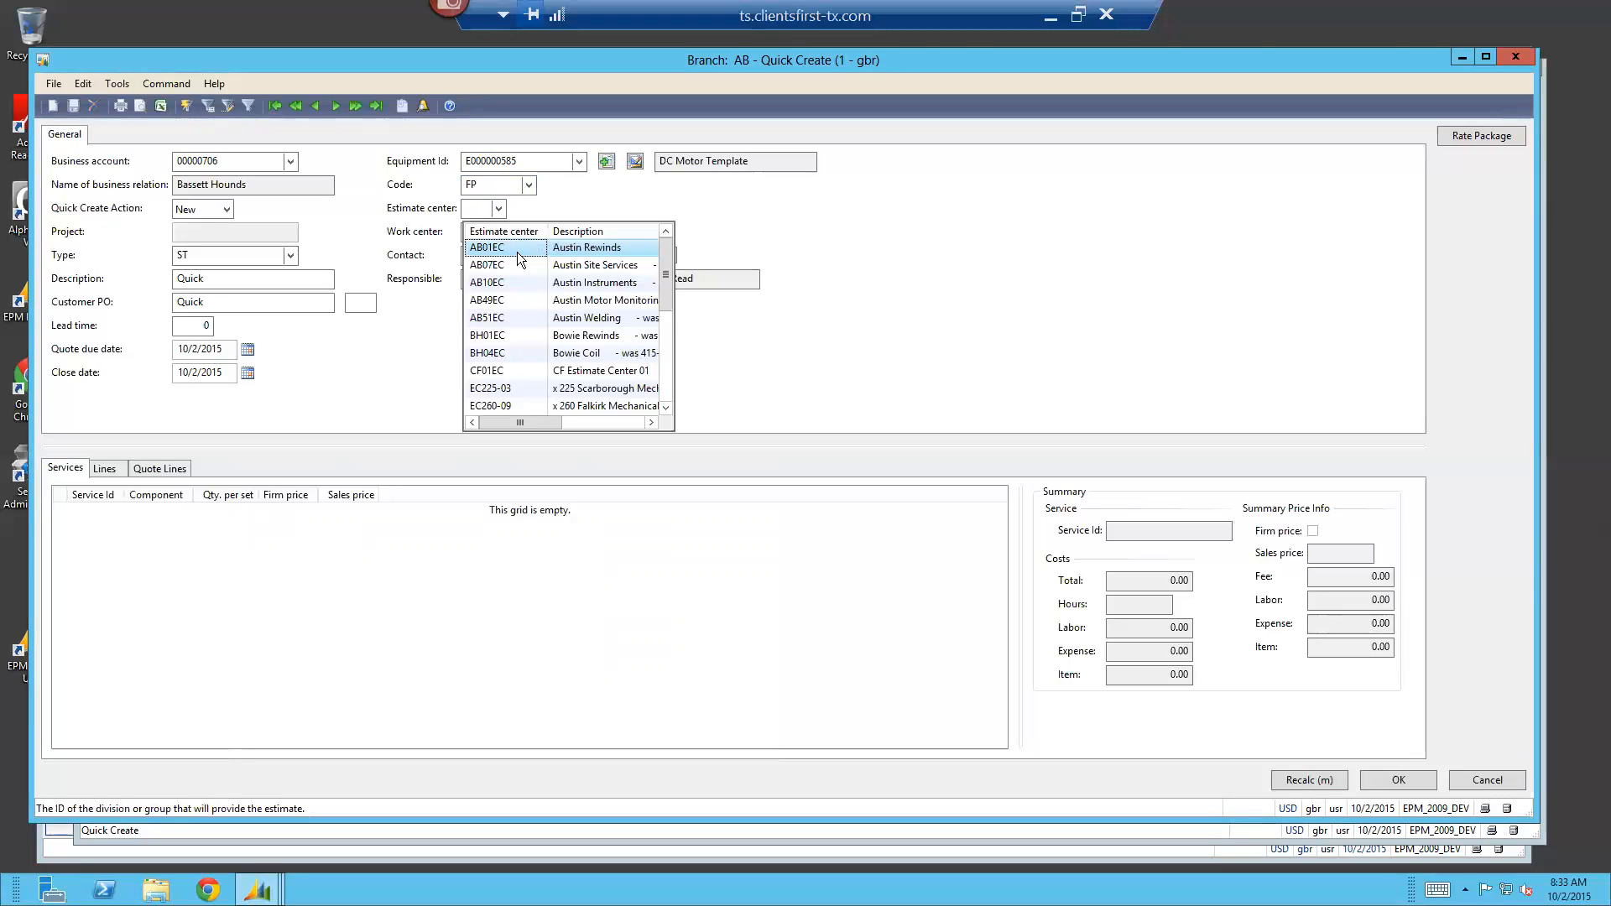
{"action": "left_click", "coordinate": [515, 248]}
{"action": "left_click", "coordinate": [528, 232]}
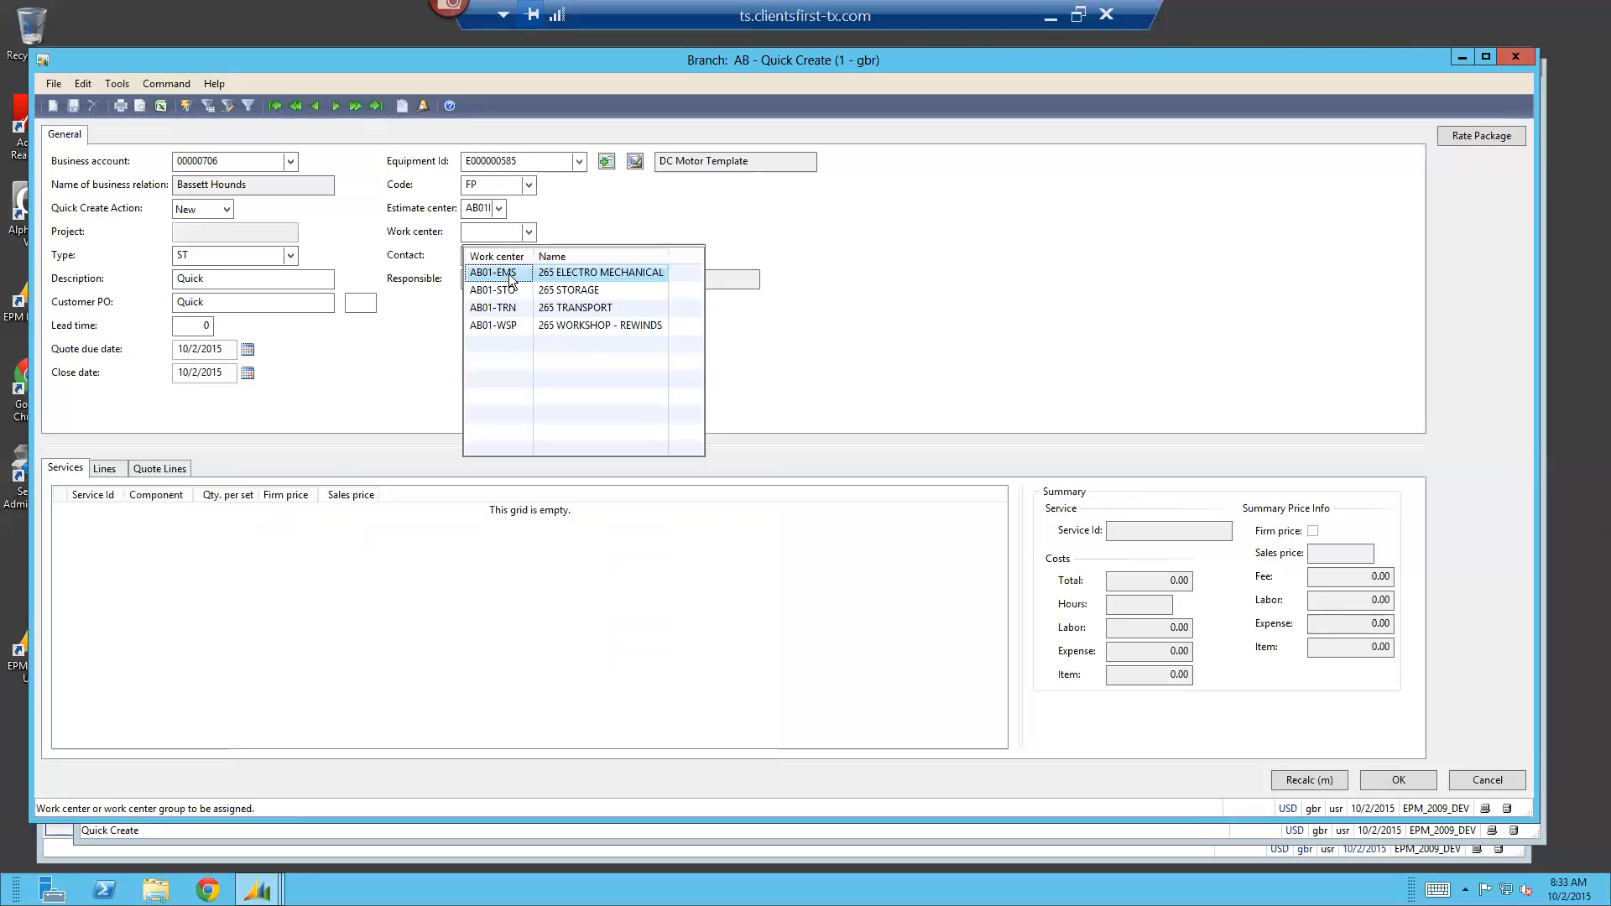
{"action": "left_click", "coordinate": [512, 275]}
Replace the responsible employee by entering the new employee's user ID
{"action": "left_click", "coordinate": [510, 277]}
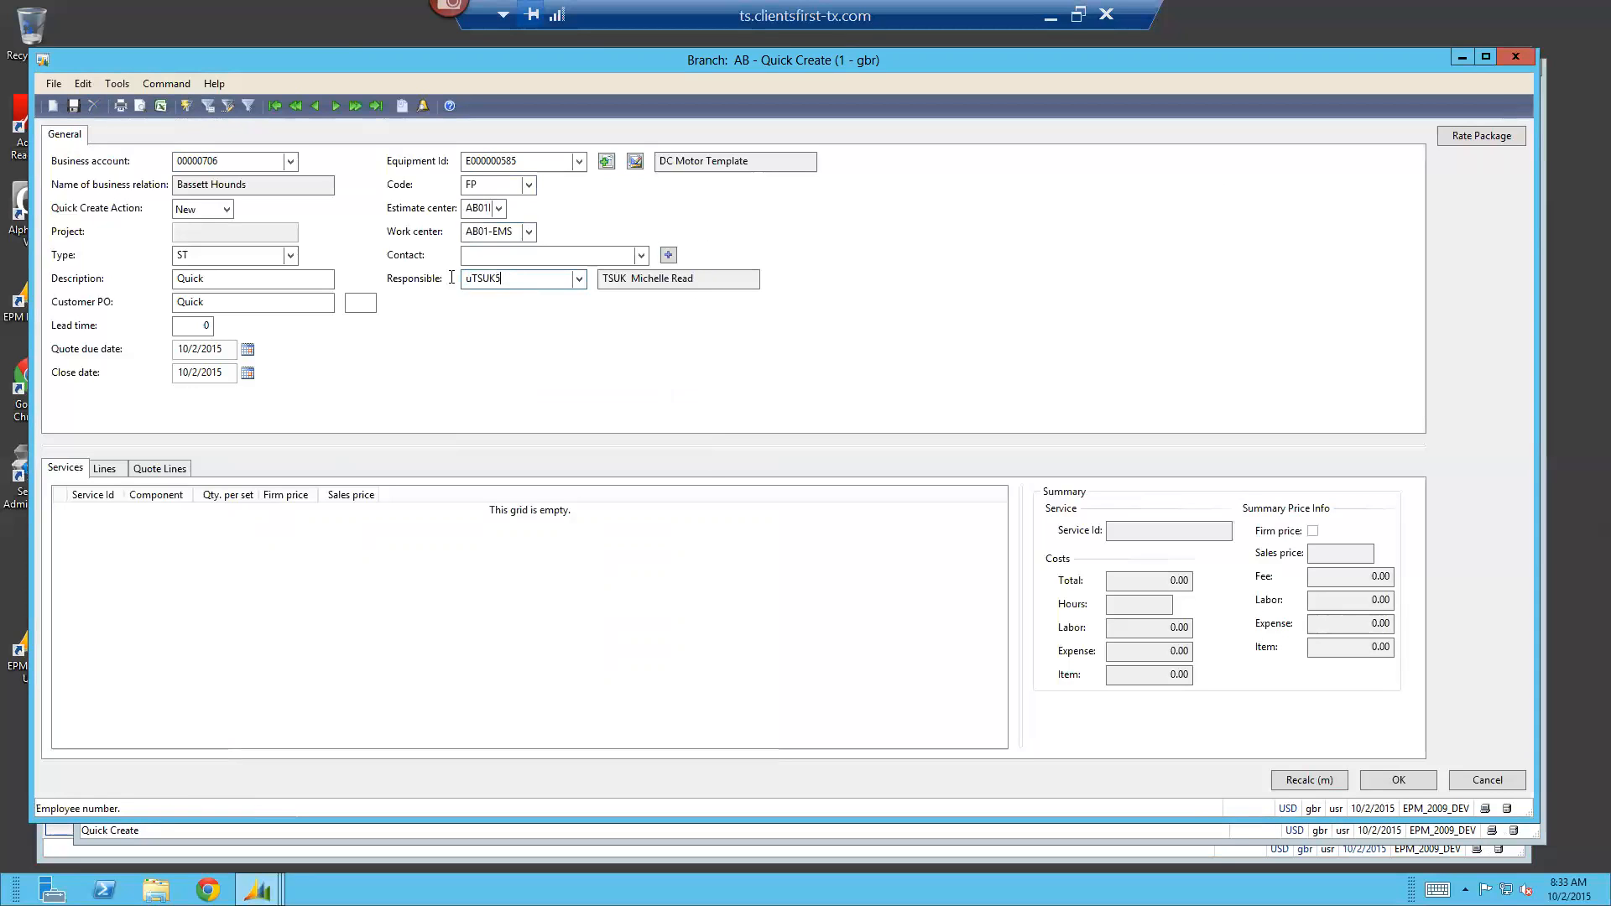
{"action": "type", "text": "ummitch"}
{"action": "key", "text": "Tab"}
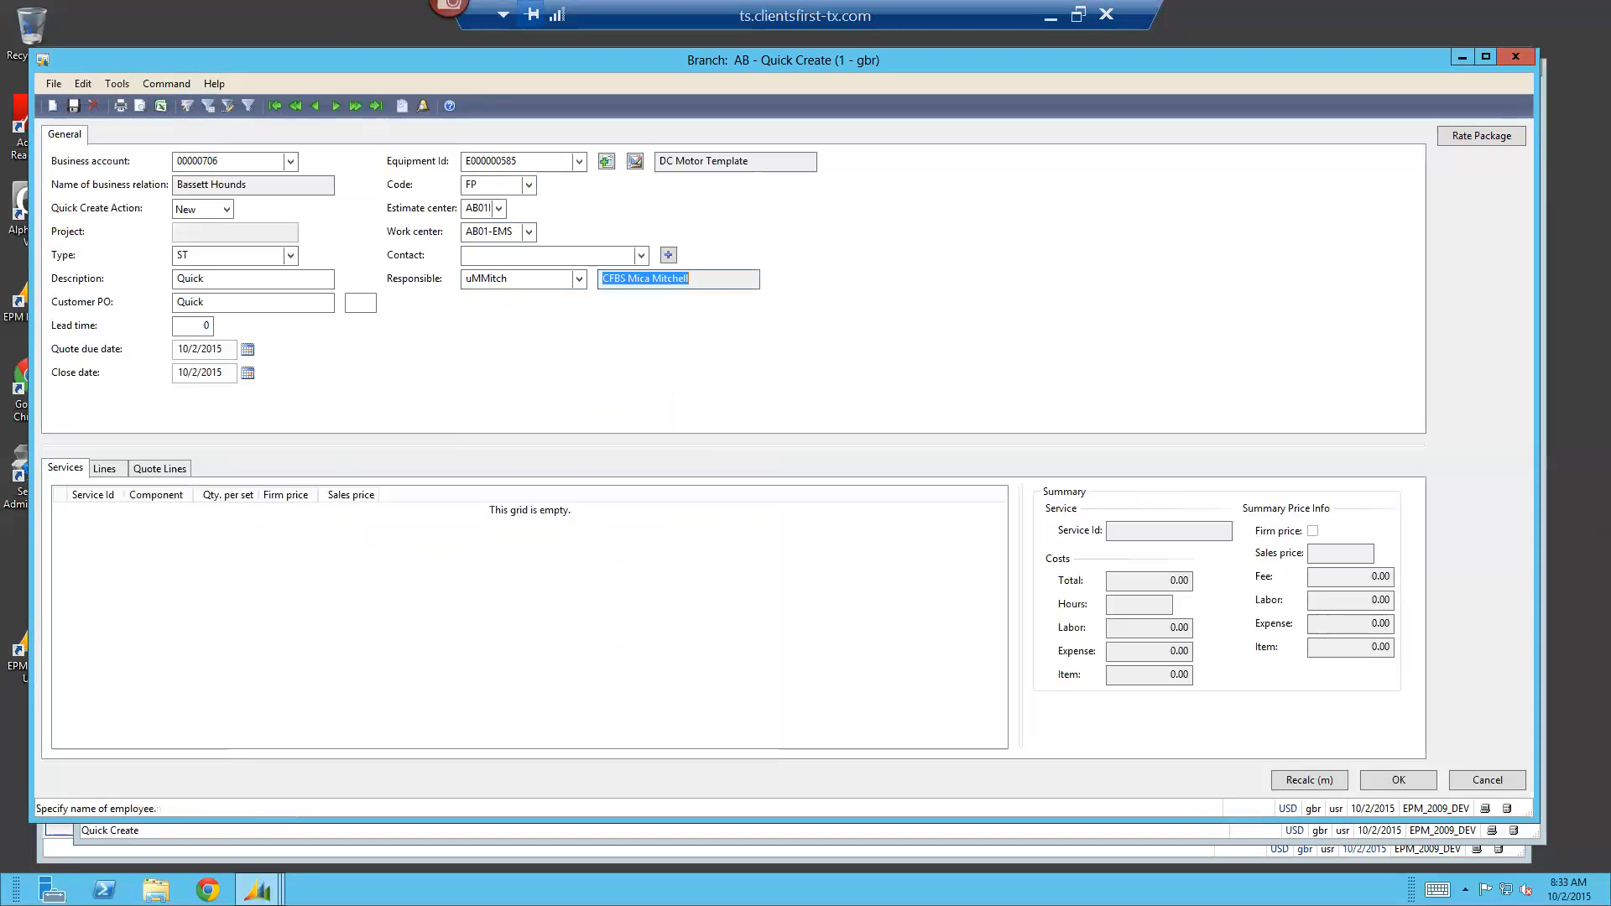
Add a service line using the Repair Level I service, AB-SVC000071, from the estimate center's services
{"action": "left_click", "coordinate": [292, 568]}
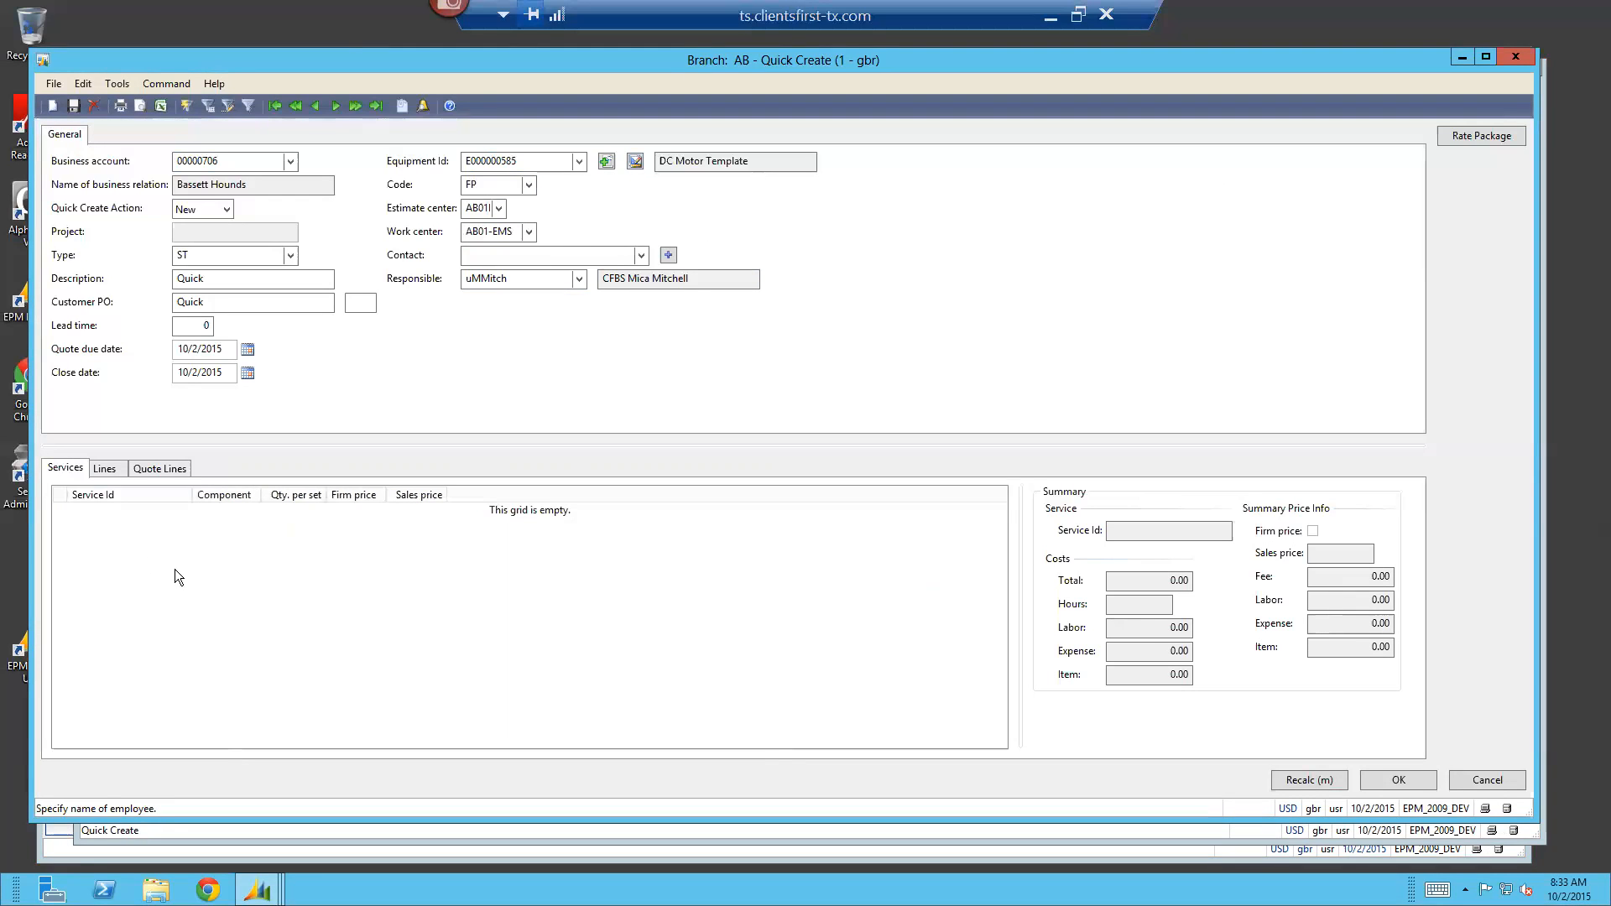
{"action": "left_click", "coordinate": [51, 110]}
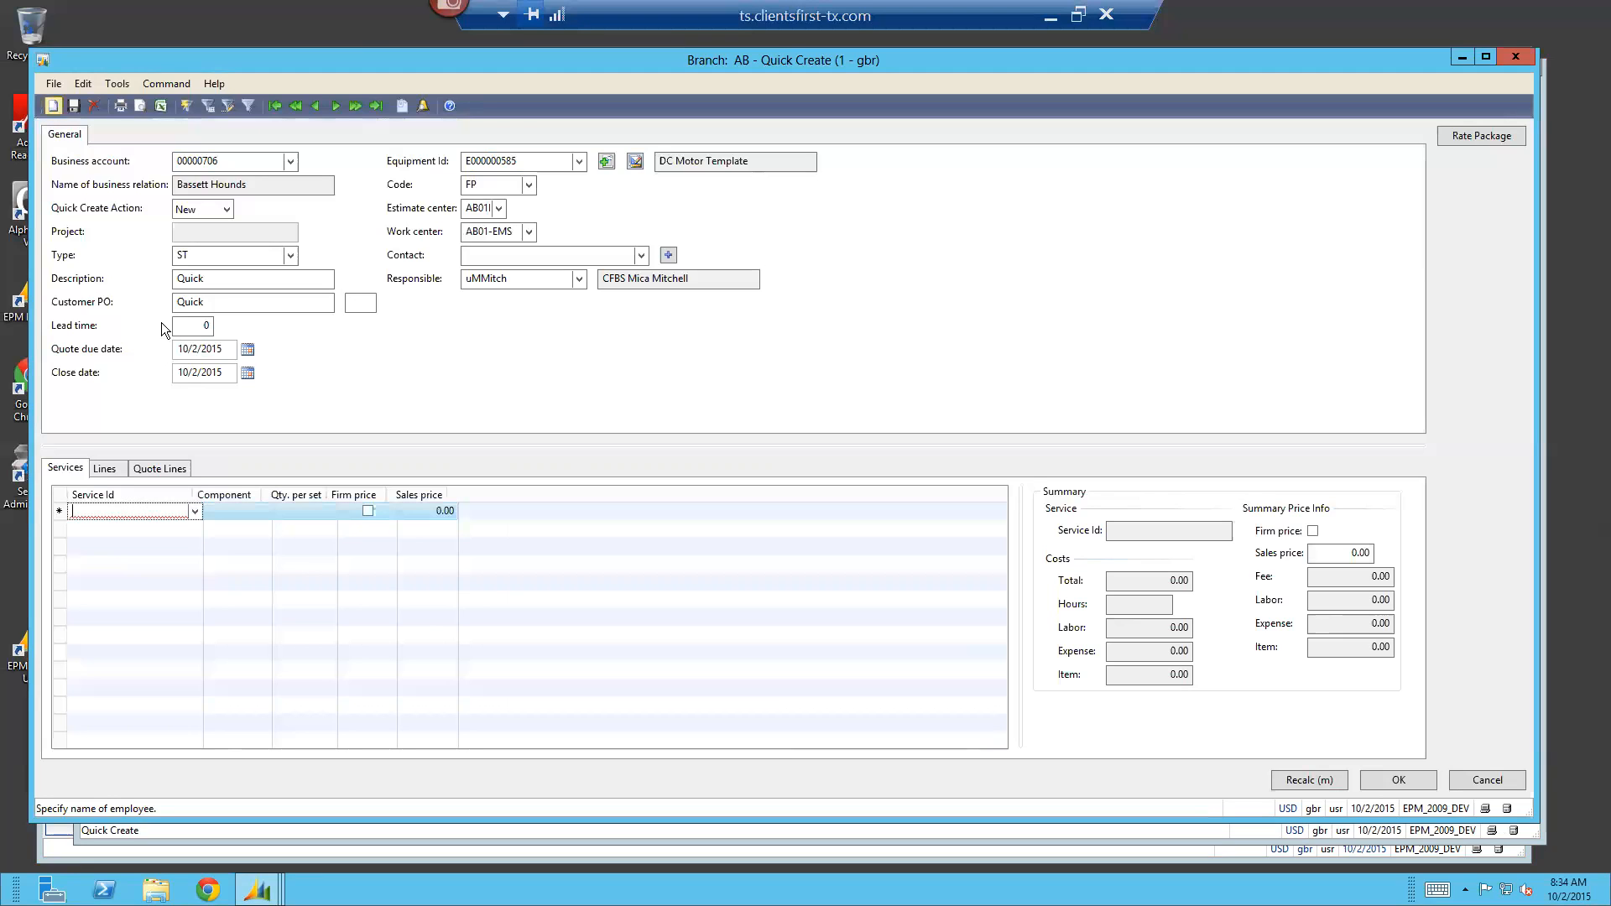
{"action": "left_click", "coordinate": [195, 511]}
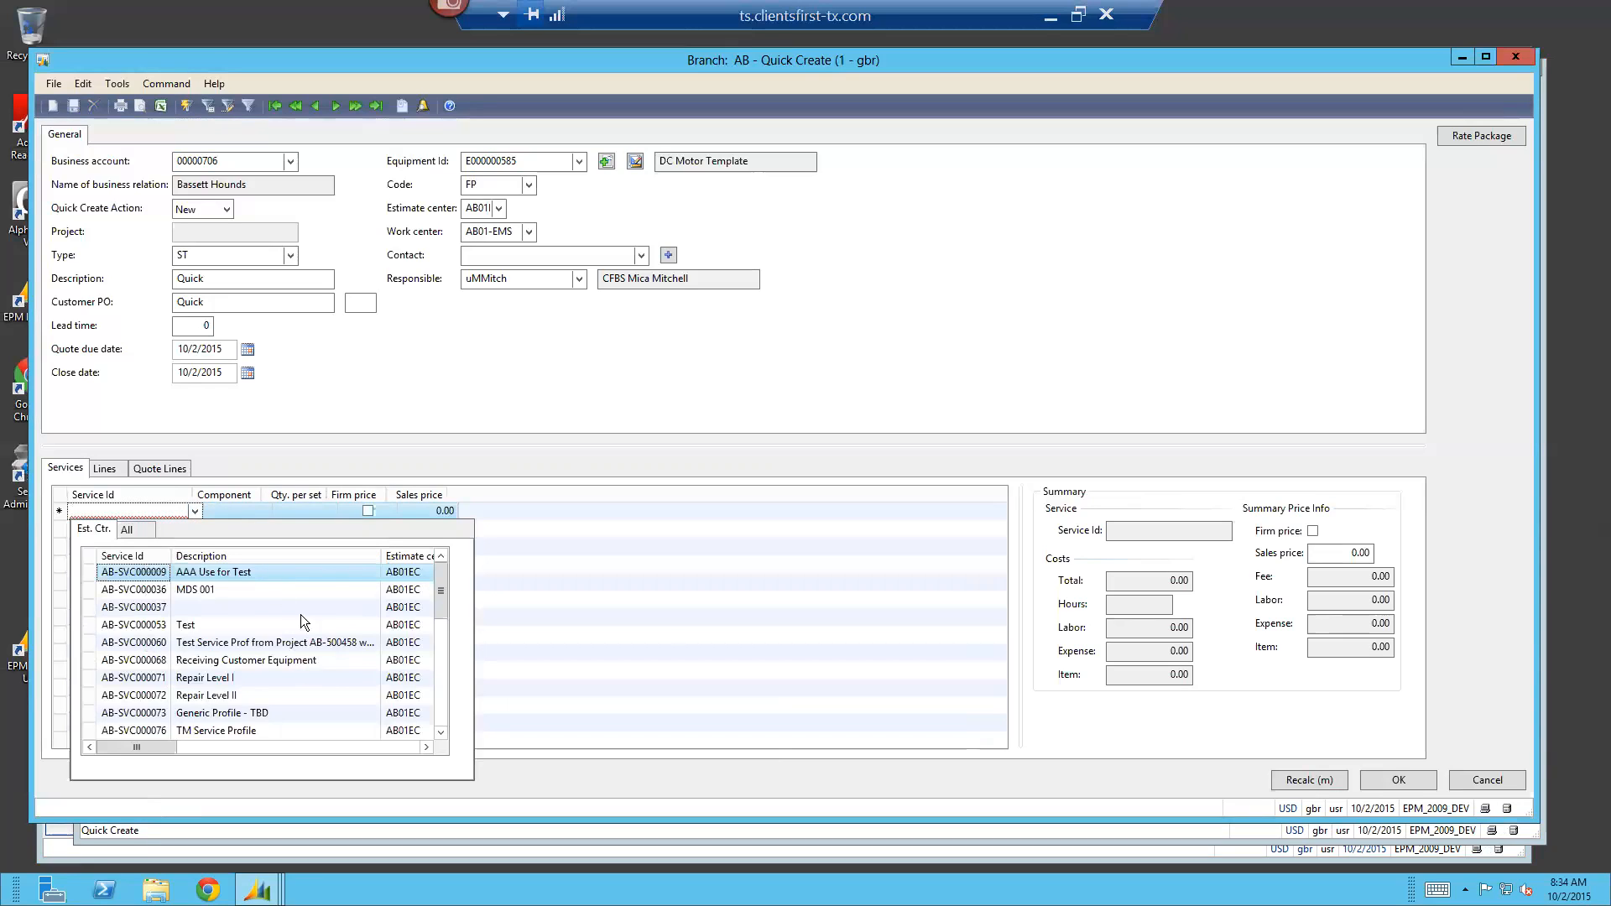
{"action": "left_click", "coordinate": [143, 531]}
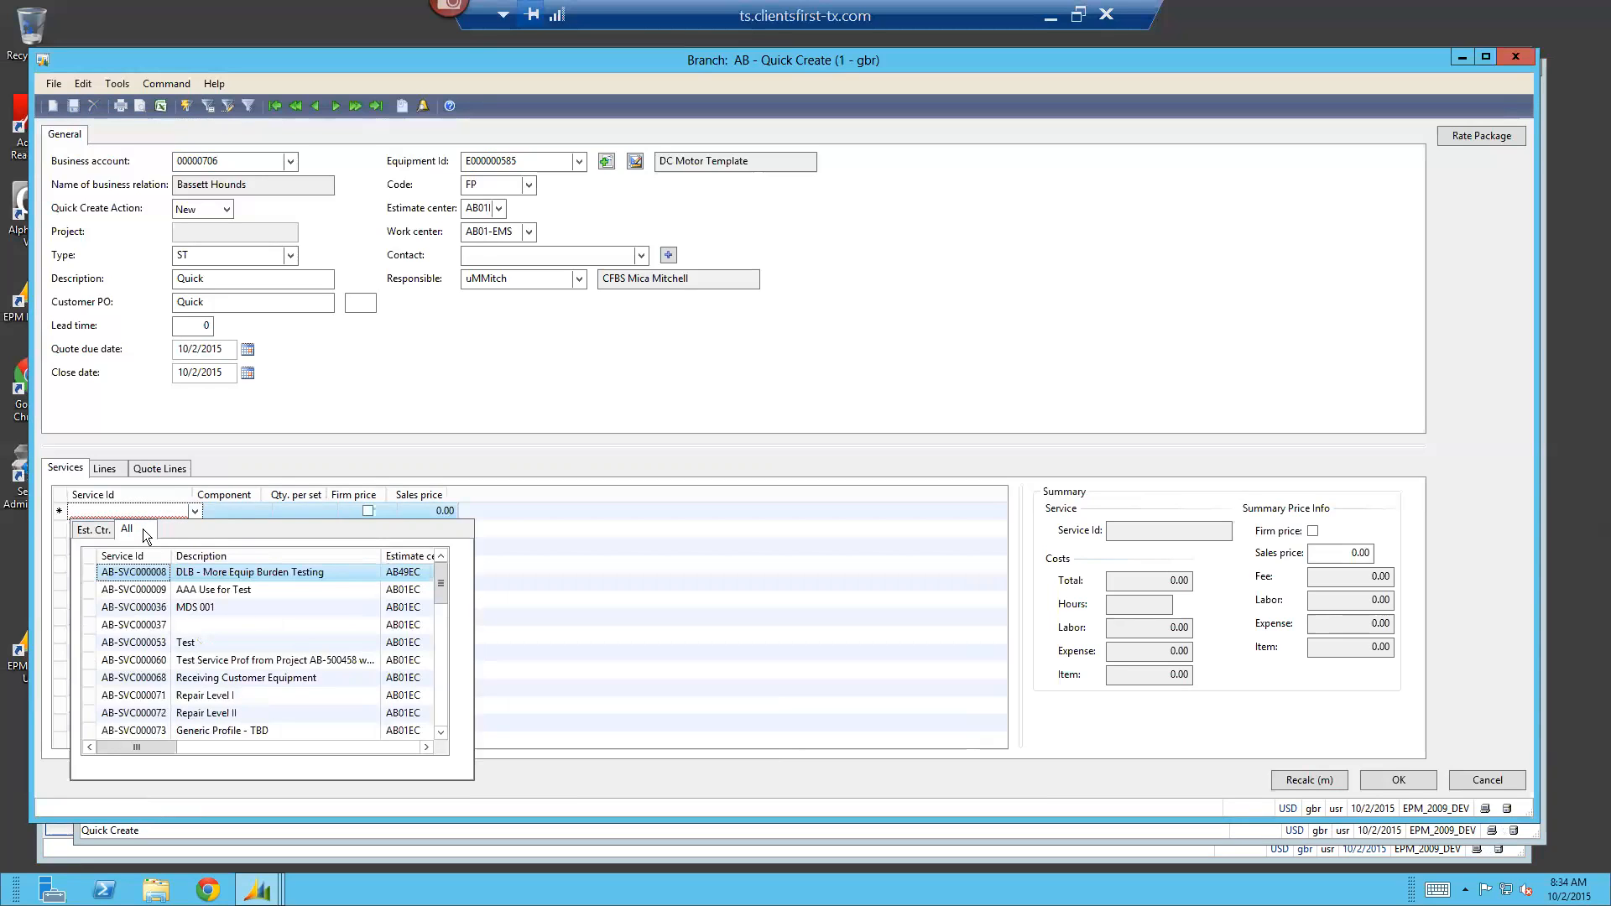
{"action": "left_click", "coordinate": [91, 530]}
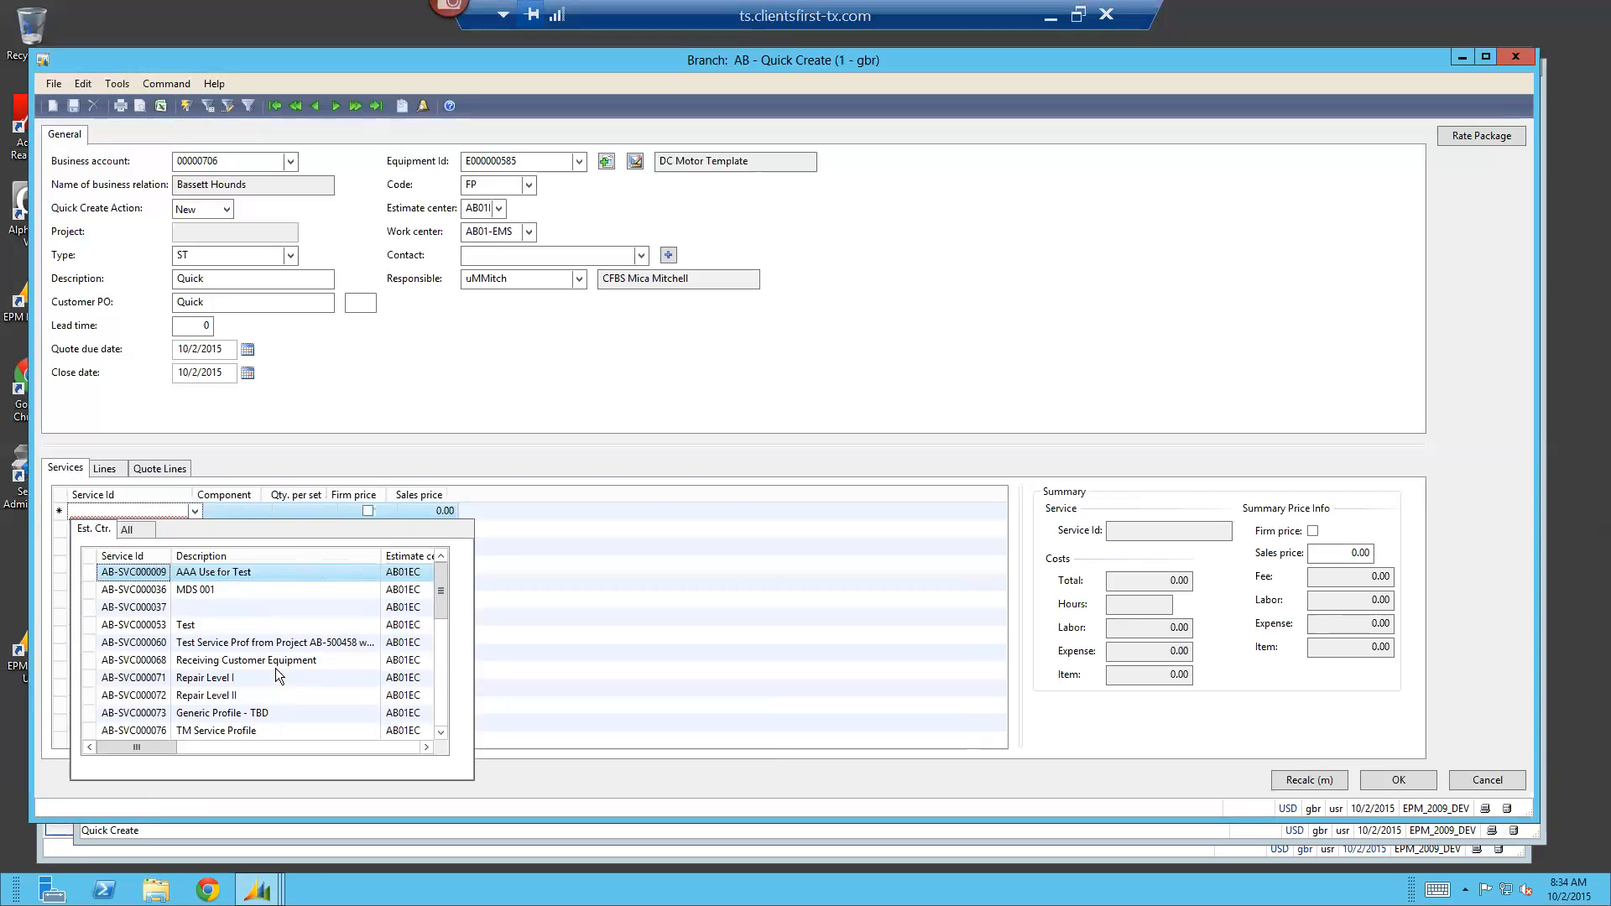
{"action": "scroll", "coordinate": [295, 671], "scroll_direction": "down", "scroll_amount": 10}
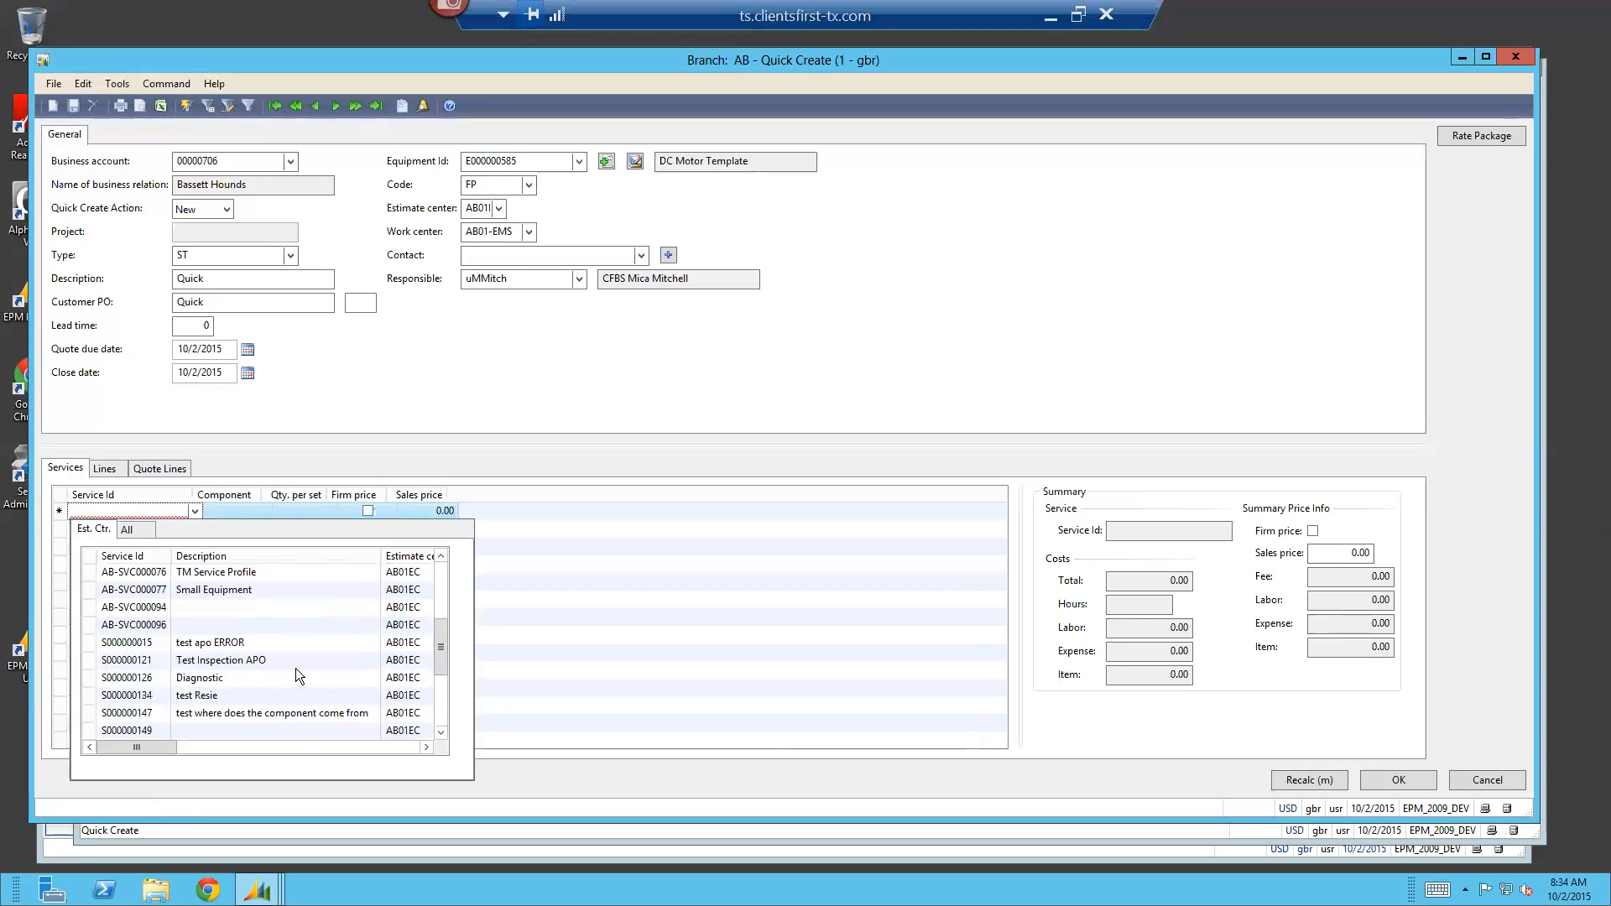
{"action": "scroll", "coordinate": [295, 668], "scroll_direction": "up", "scroll_amount": 10}
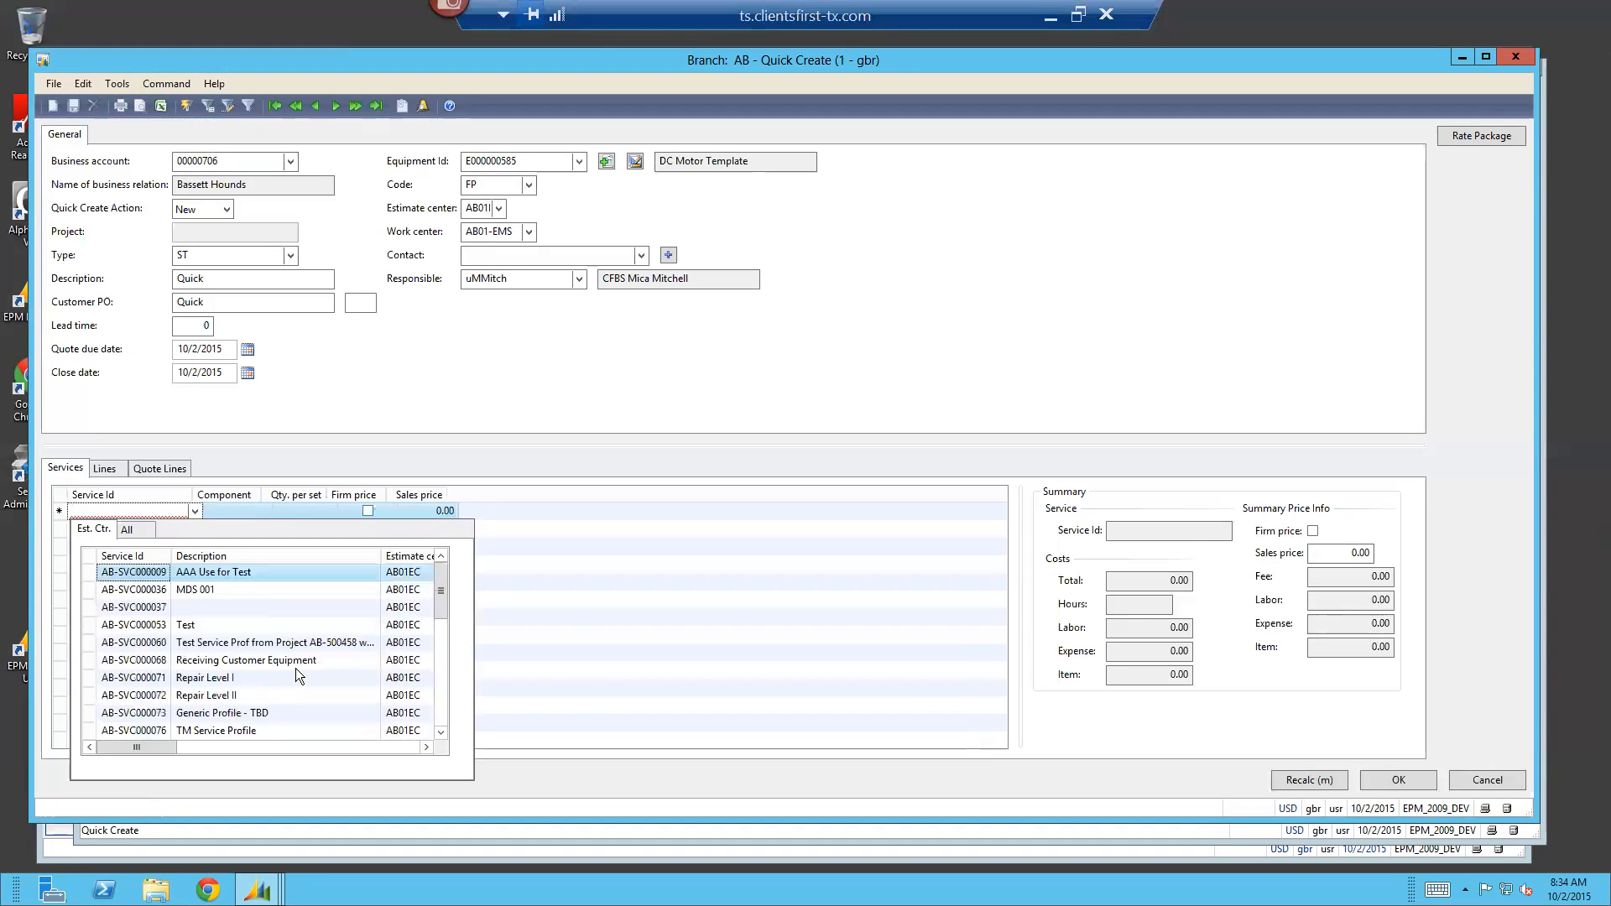
{"action": "left_click", "coordinate": [229, 680]}
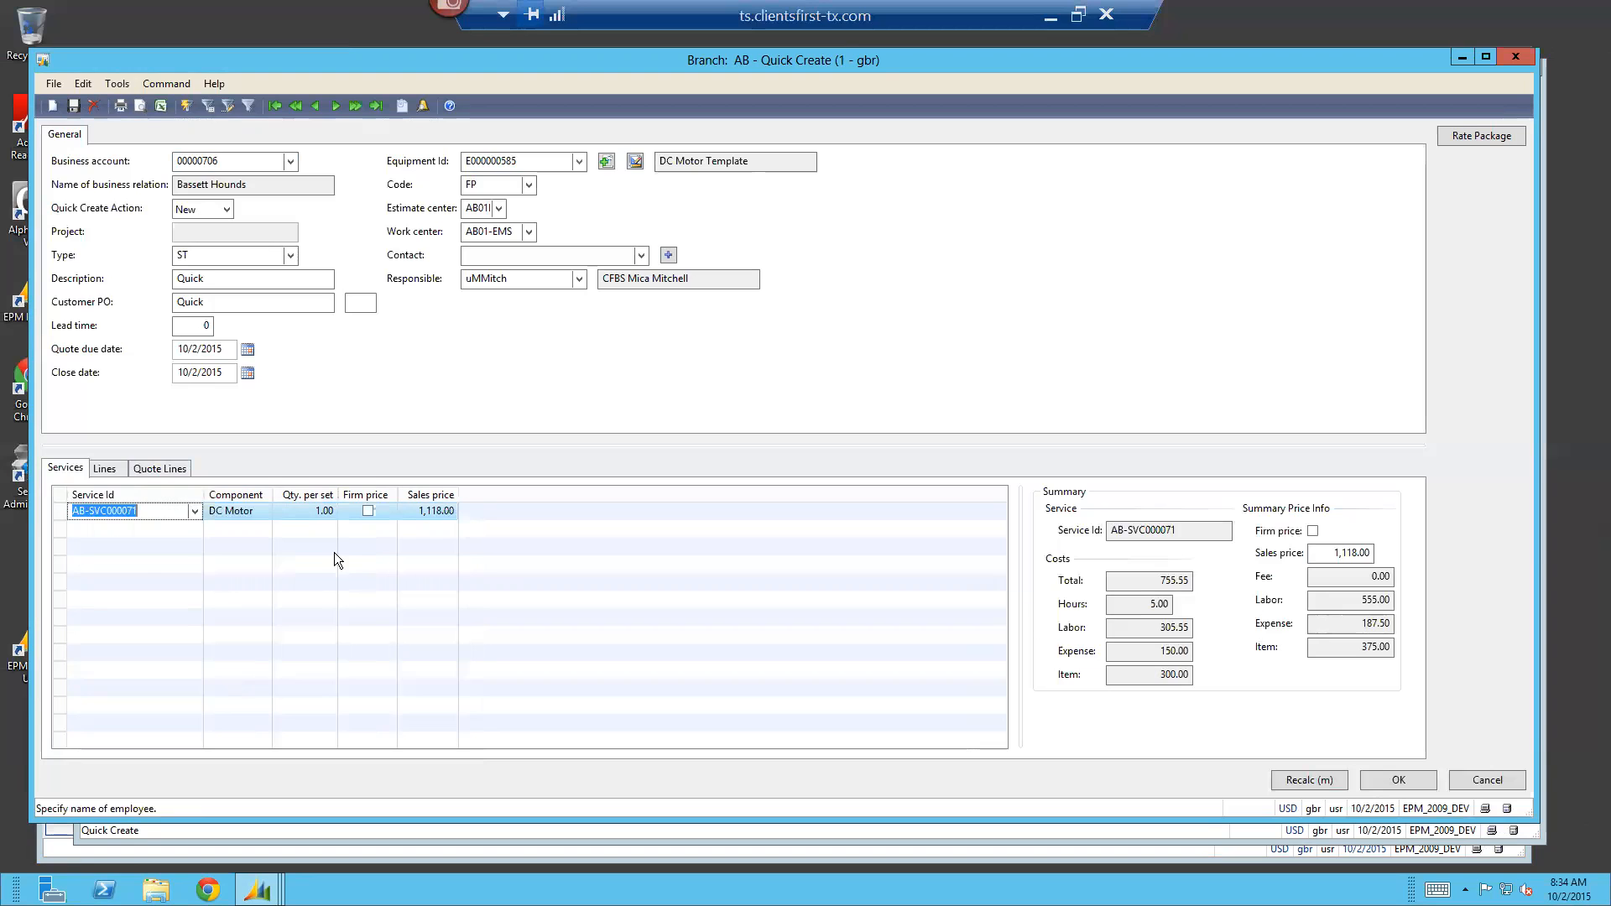
Filter the service's transaction lines by hour and set the hours per part to 10
{"action": "left_click", "coordinate": [107, 469]}
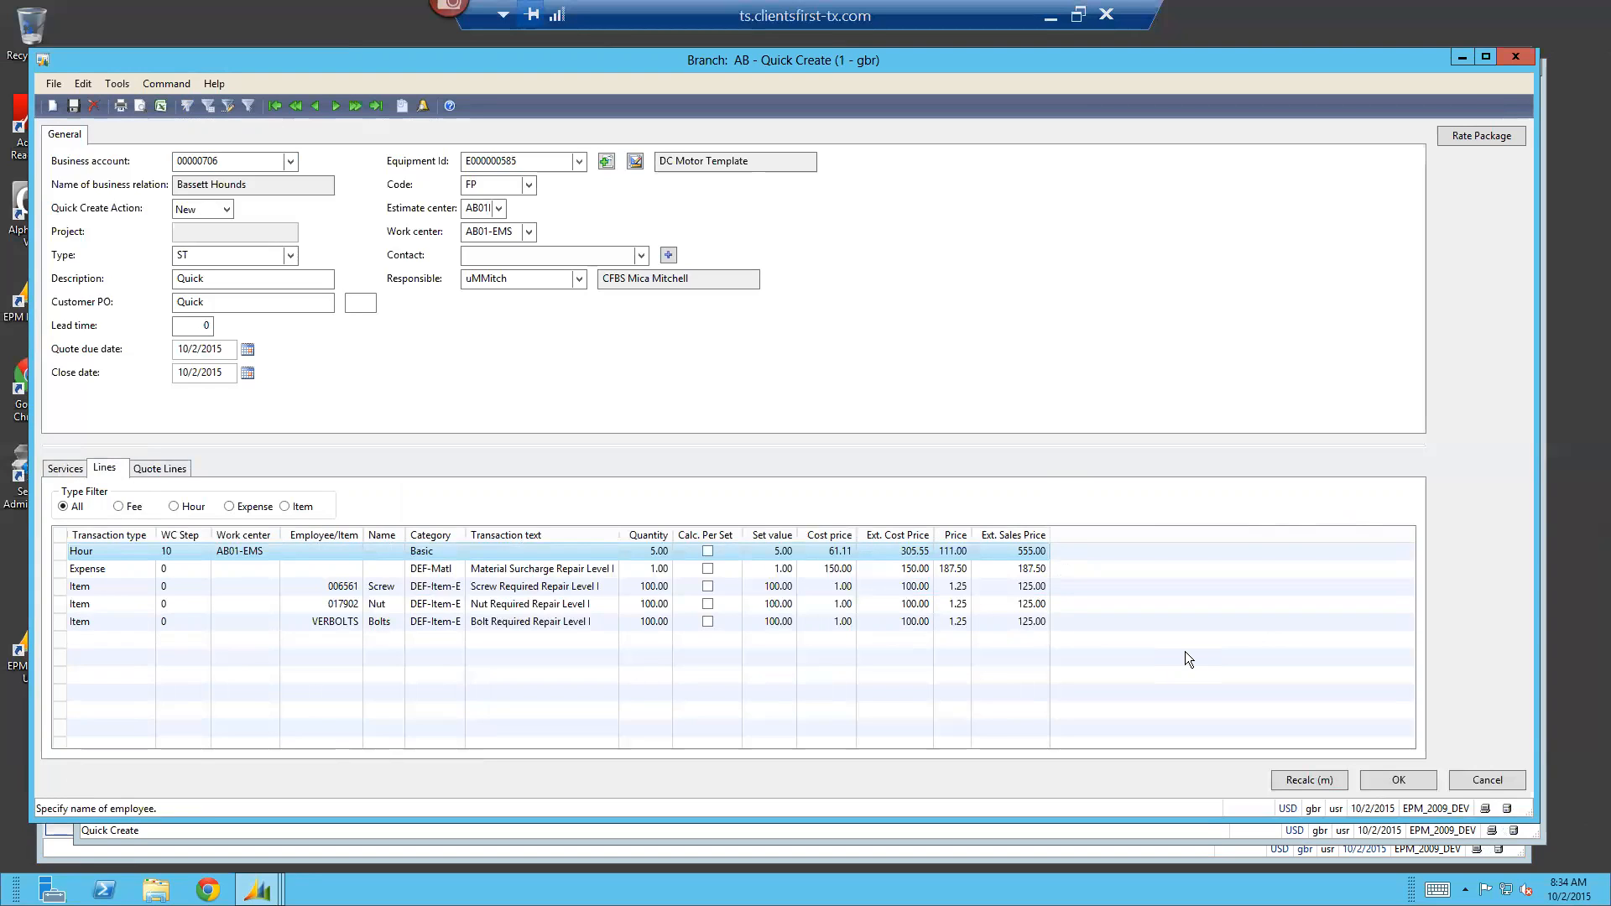
{"action": "left_click", "coordinate": [174, 505]}
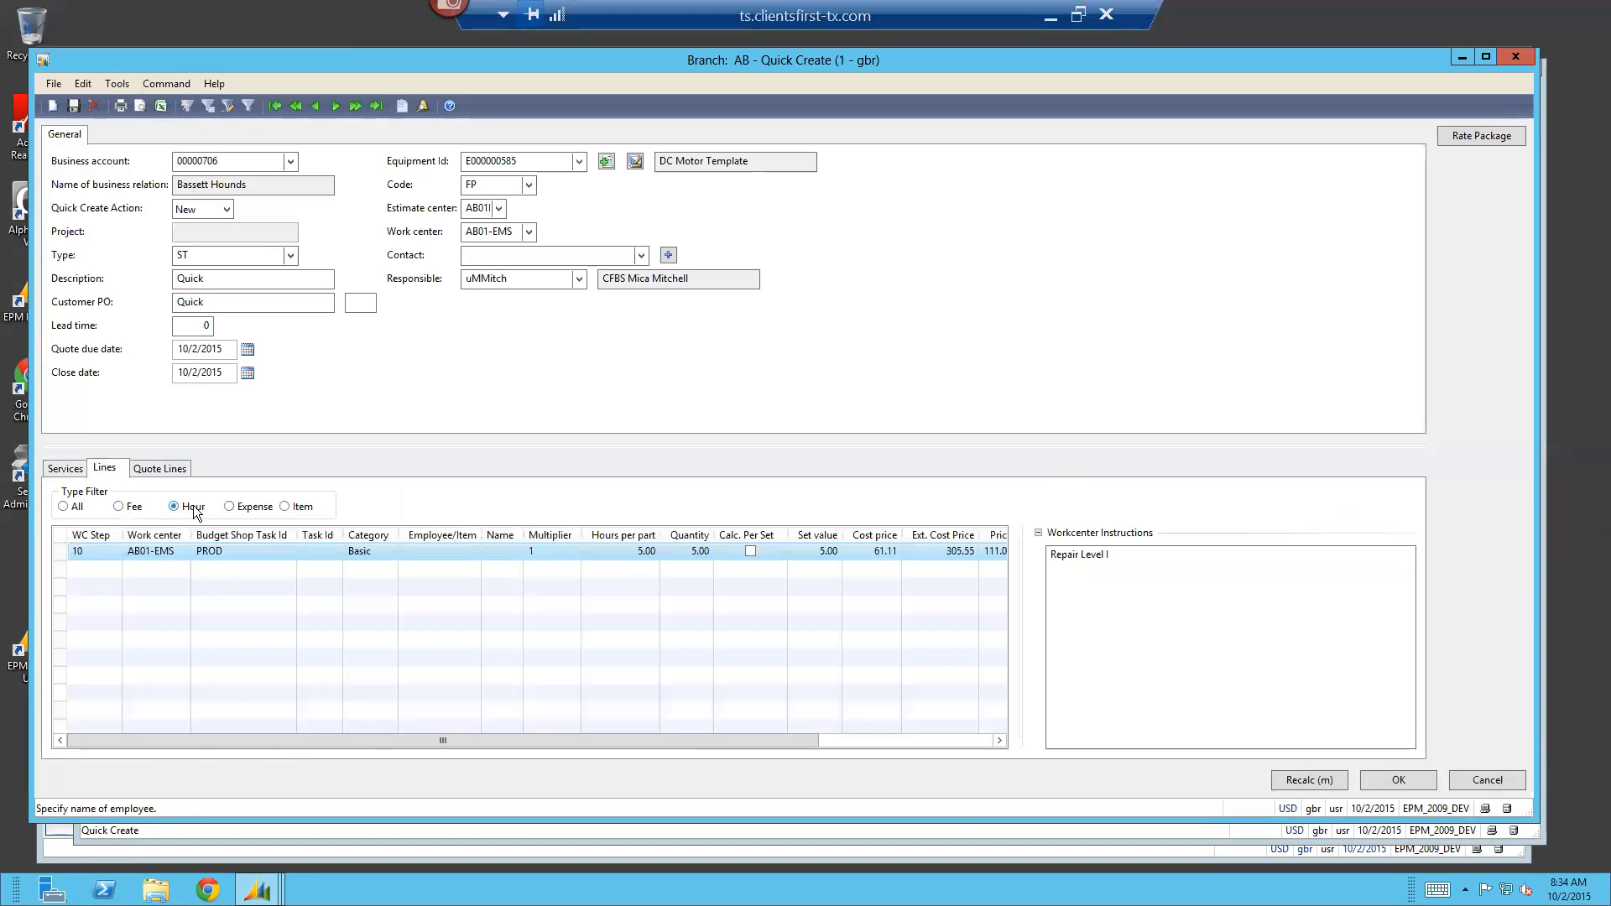
{"action": "left_click", "coordinate": [637, 550]}
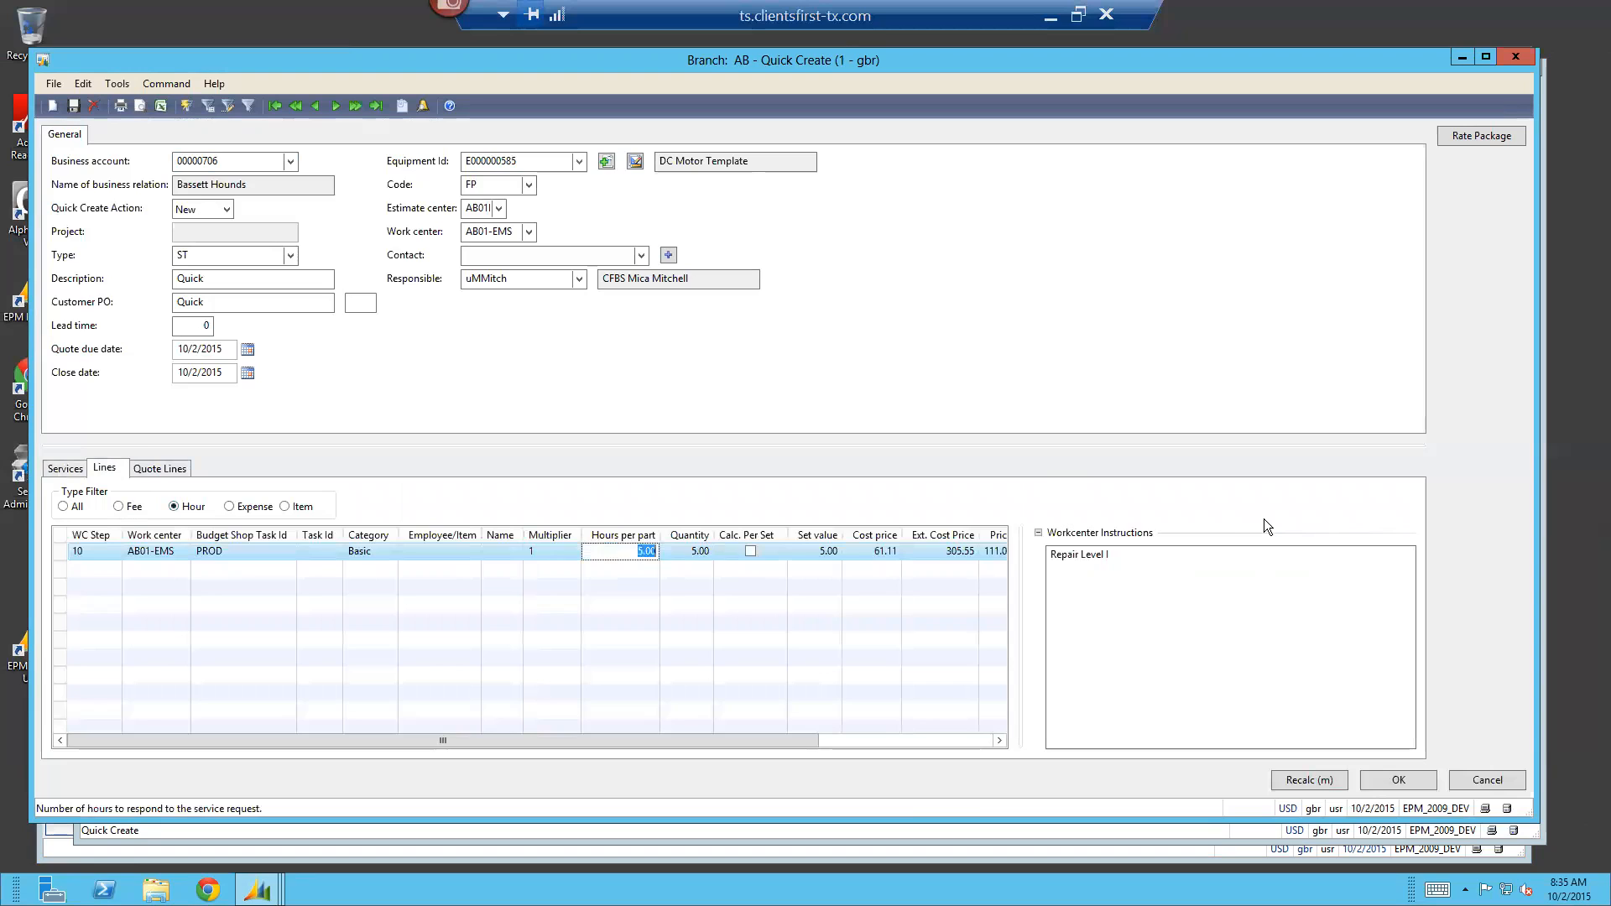
{"action": "type", "text": "10"}
{"action": "key", "text": "Tab"}
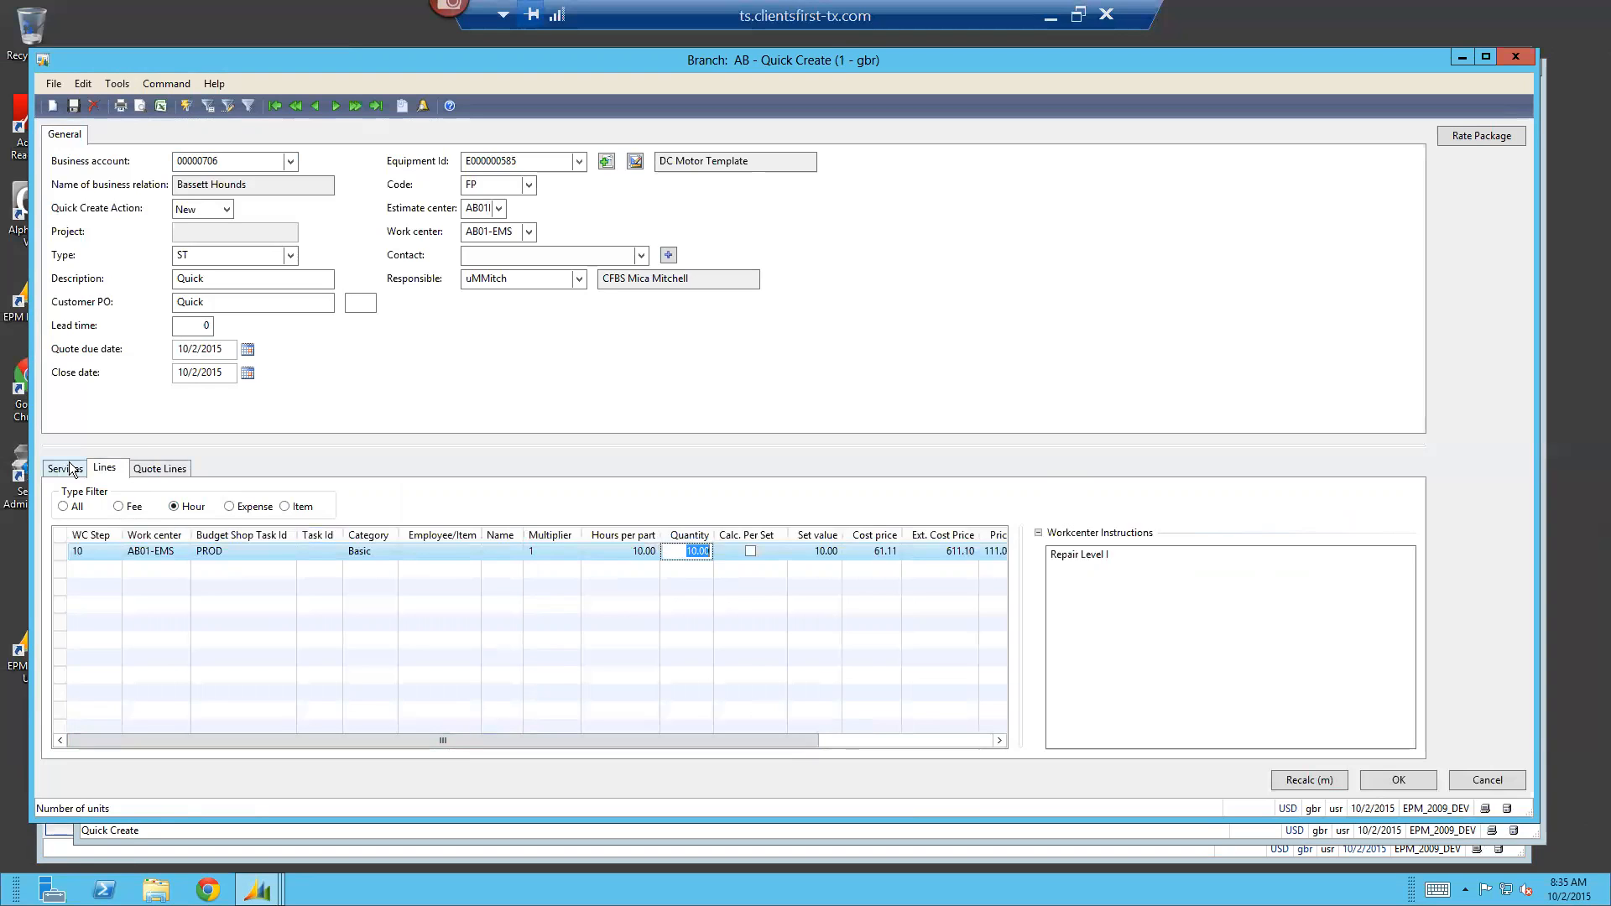
Review the quote description and customer-language description on the Repair Level I service's quote line
{"action": "left_click", "coordinate": [144, 464]}
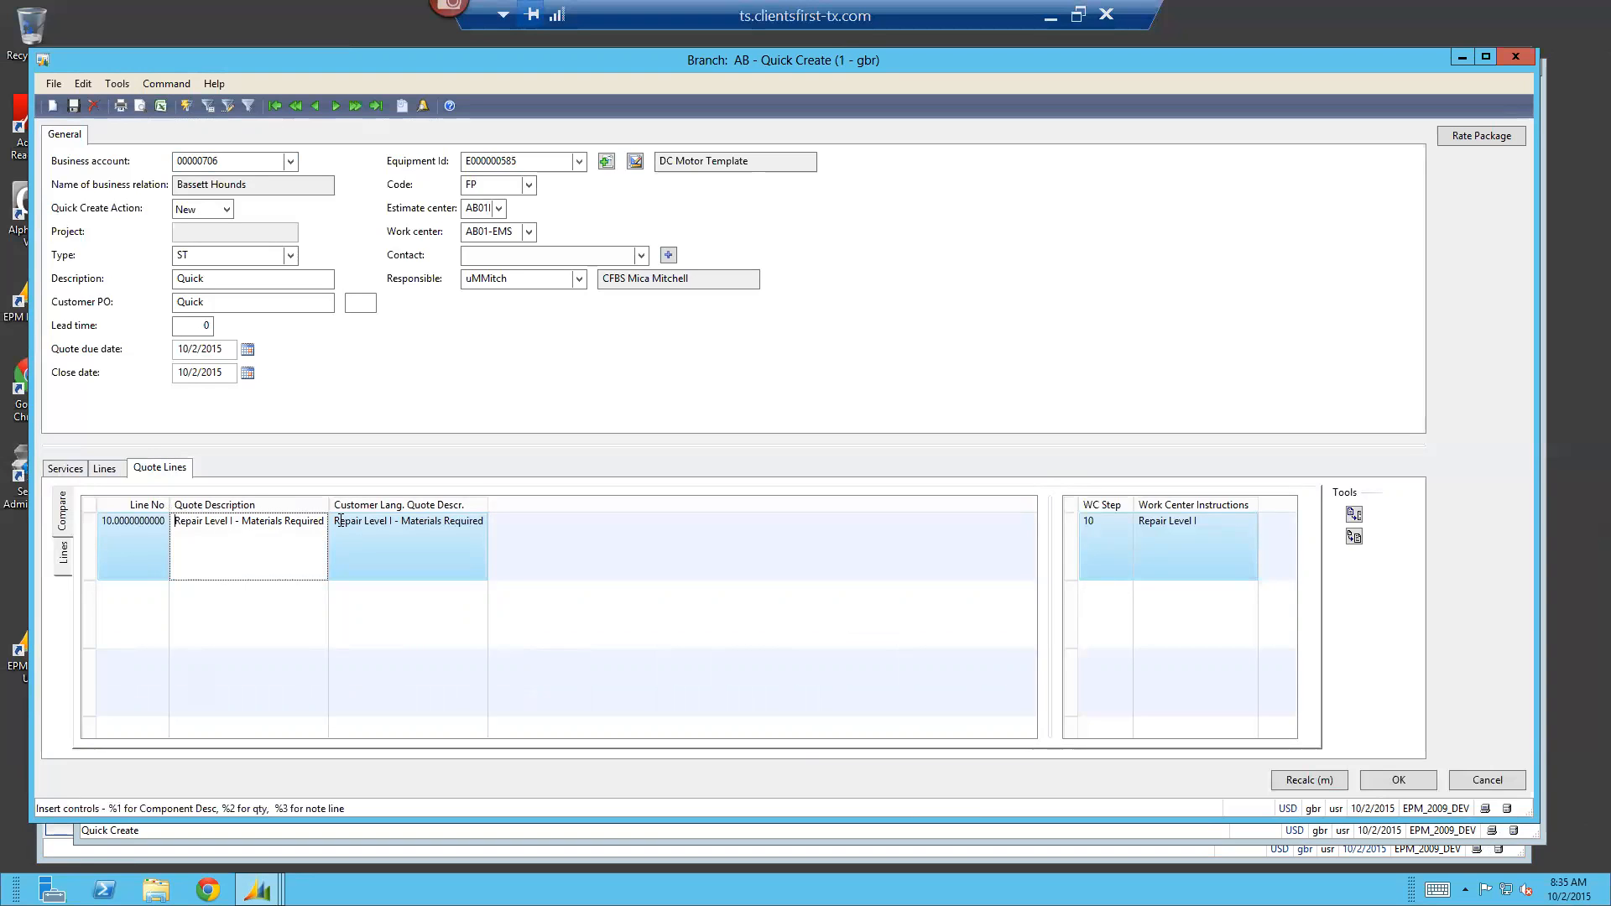
{"action": "left_click", "coordinate": [359, 547]}
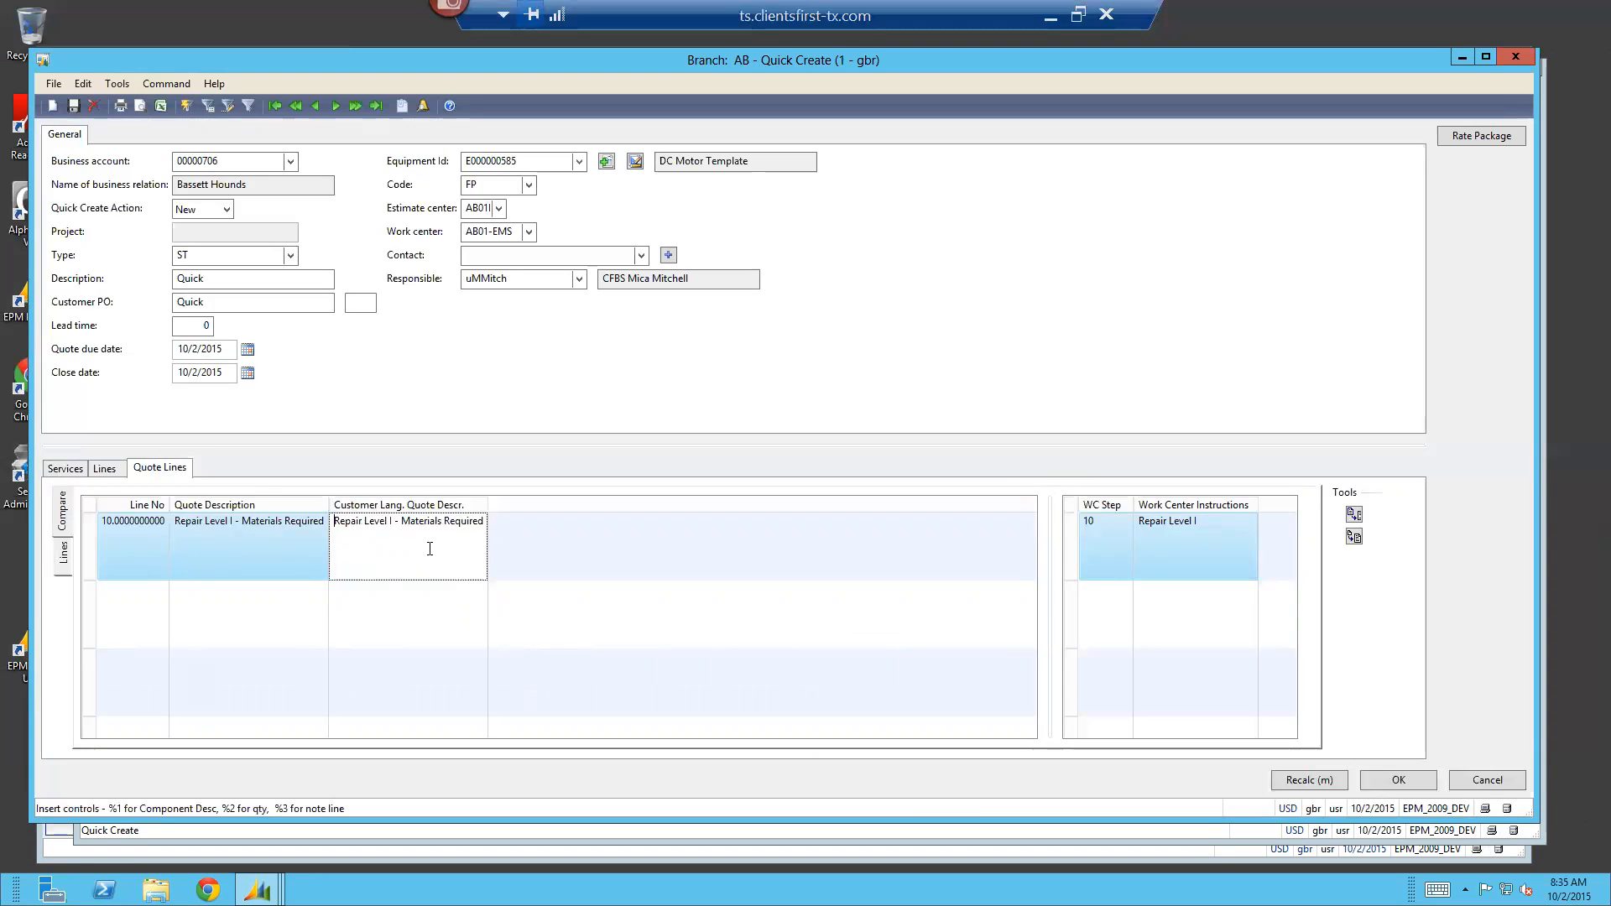
{"action": "left_click", "coordinate": [78, 468]}
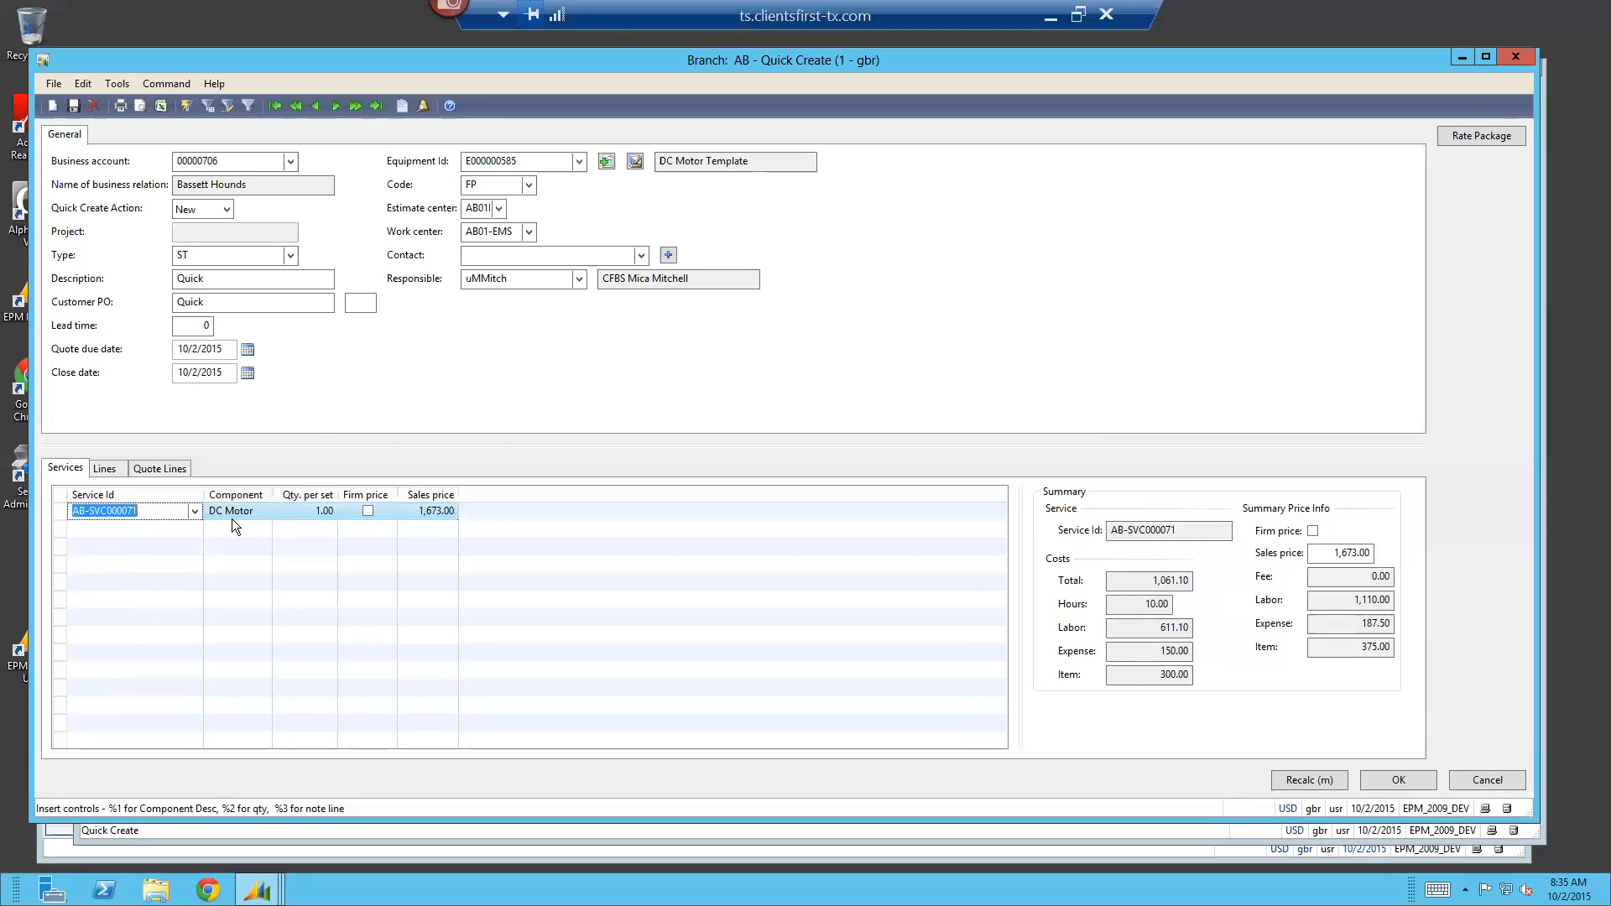
Add a second service line for the Repair Level II service, AB-SVC000072, from the estimate center's services
{"action": "left_click", "coordinate": [158, 511]}
{"action": "key", "text": "Down"}
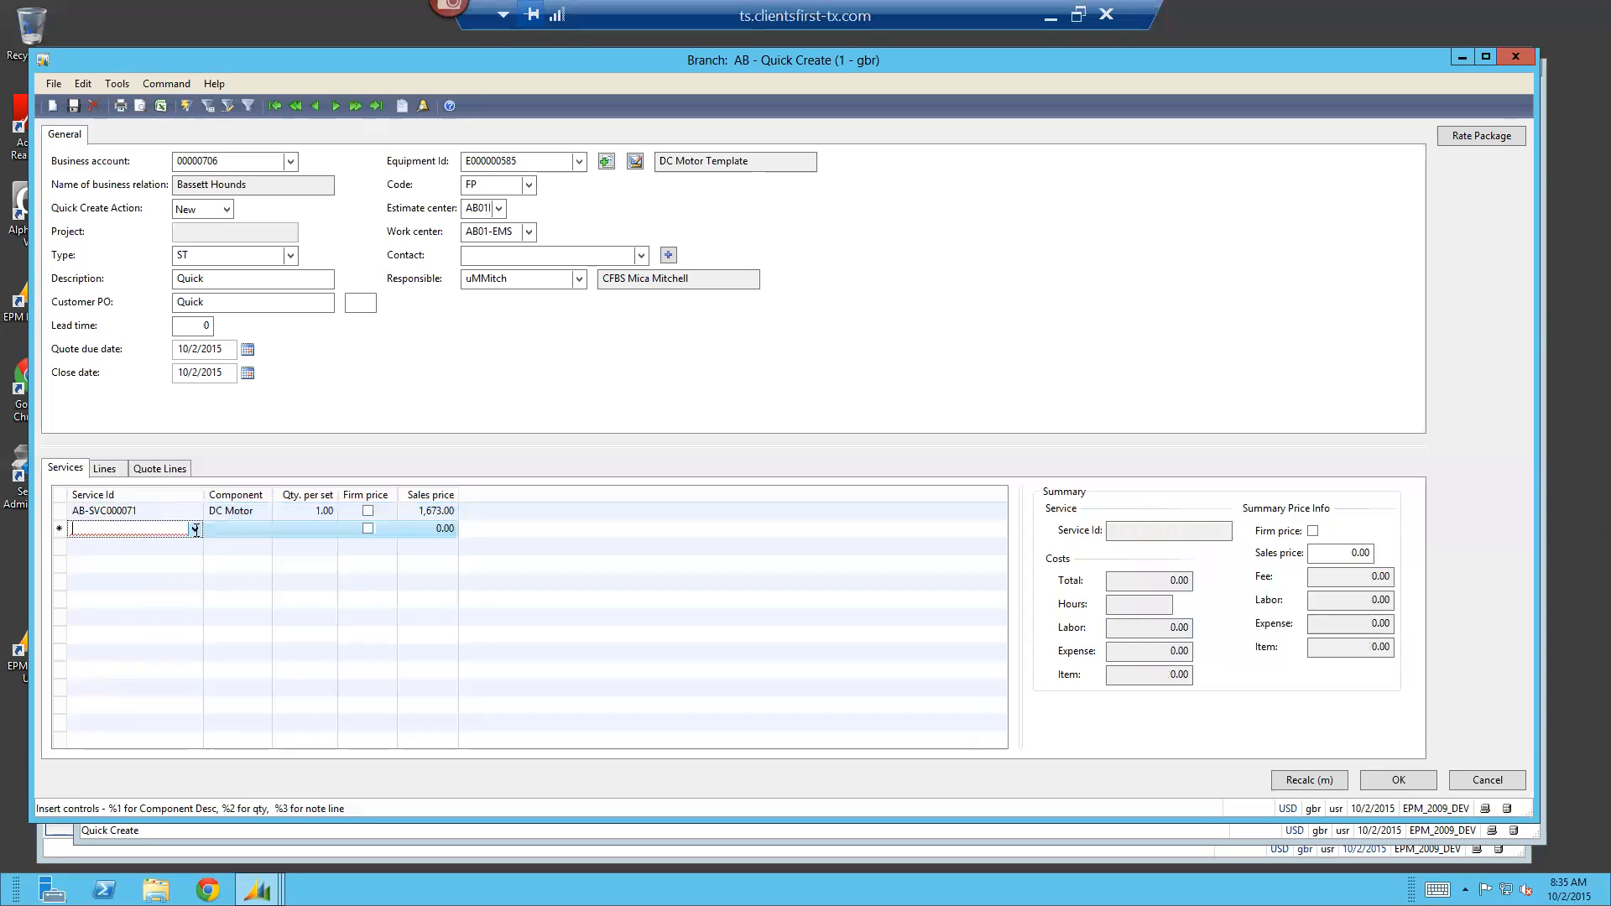
{"action": "left_click", "coordinate": [193, 528]}
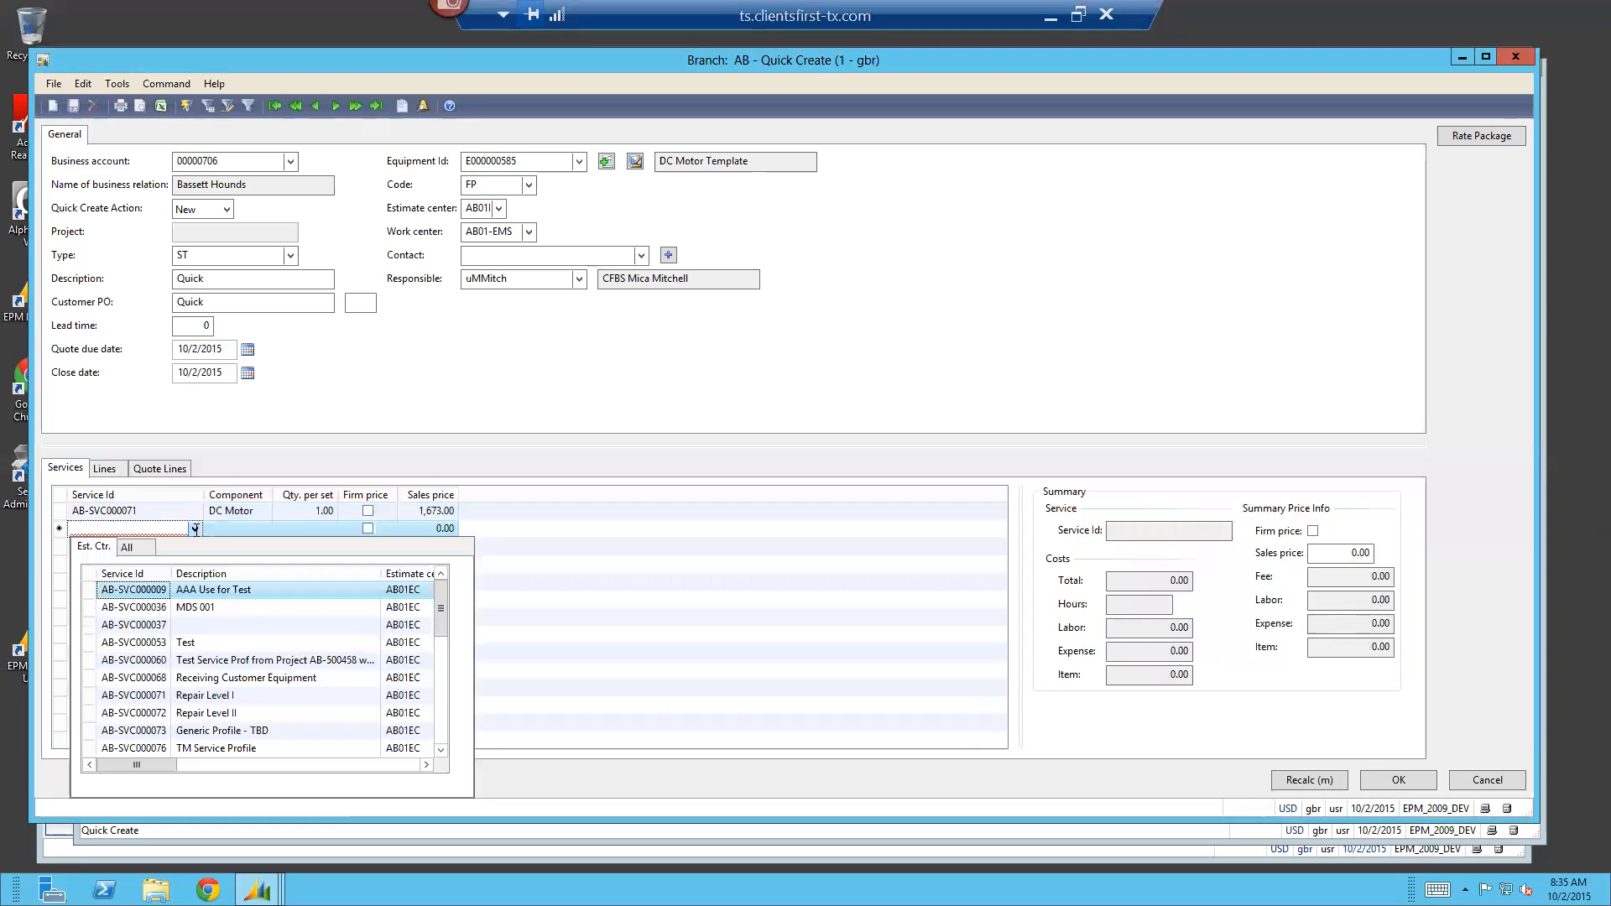
{"action": "left_click", "coordinate": [250, 714]}
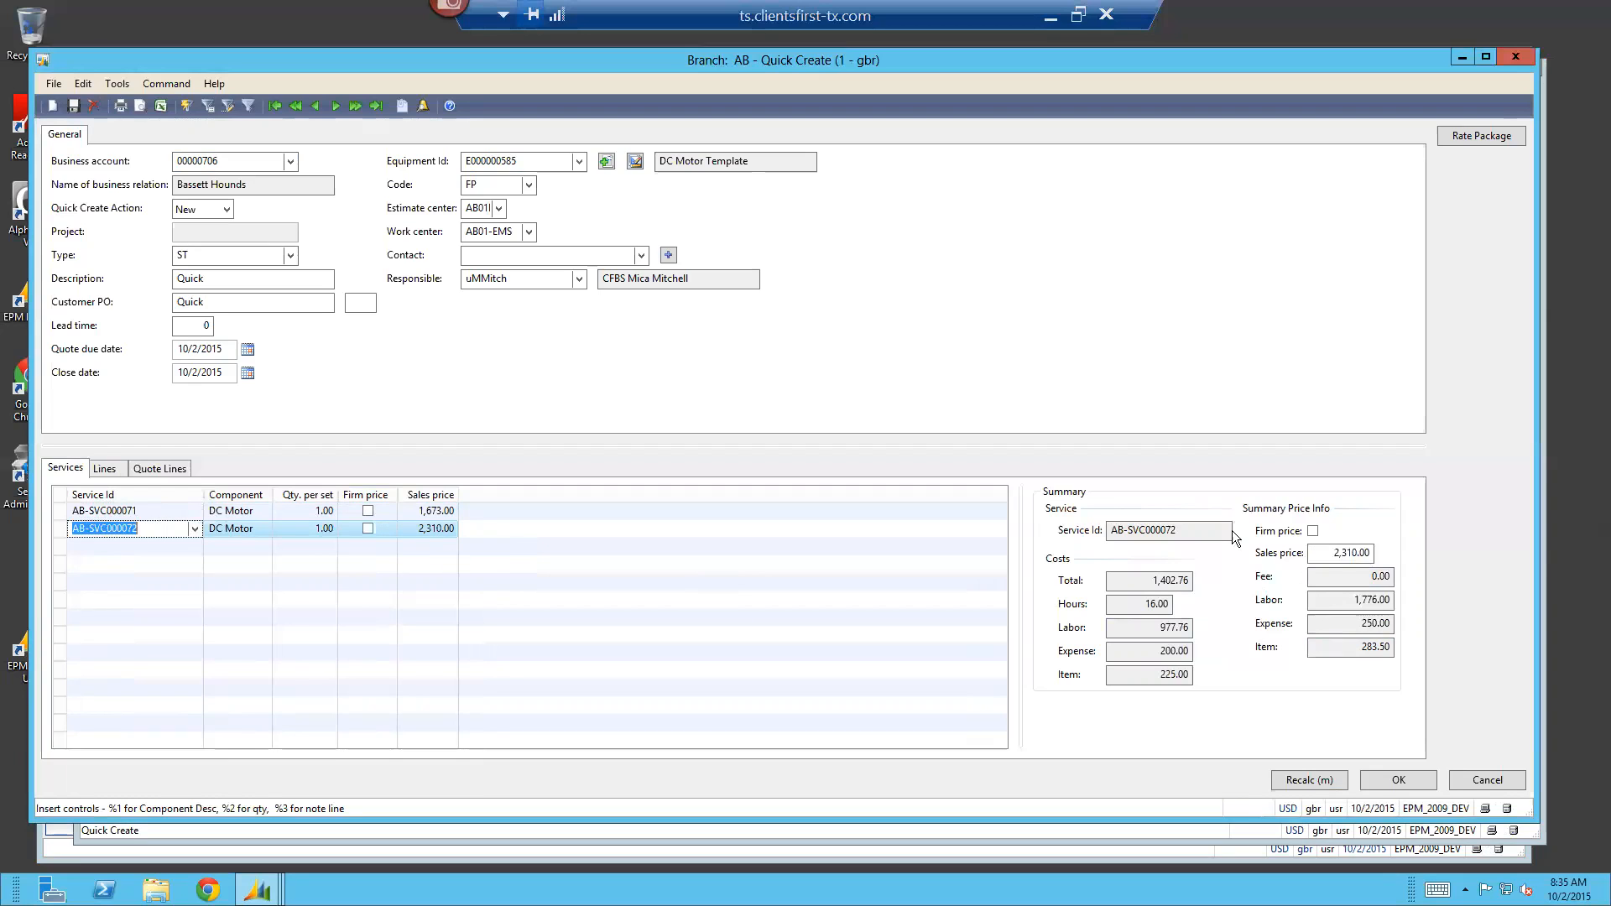
Set the Repair Level II service's sales price to 3,000.00 as a firm price, and accept the Quick Create form to create the quote
{"action": "left_click", "coordinate": [1326, 551]}
{"action": "left_click_drag", "start_coordinate": [1384, 557], "coordinate": [1439, 555]}
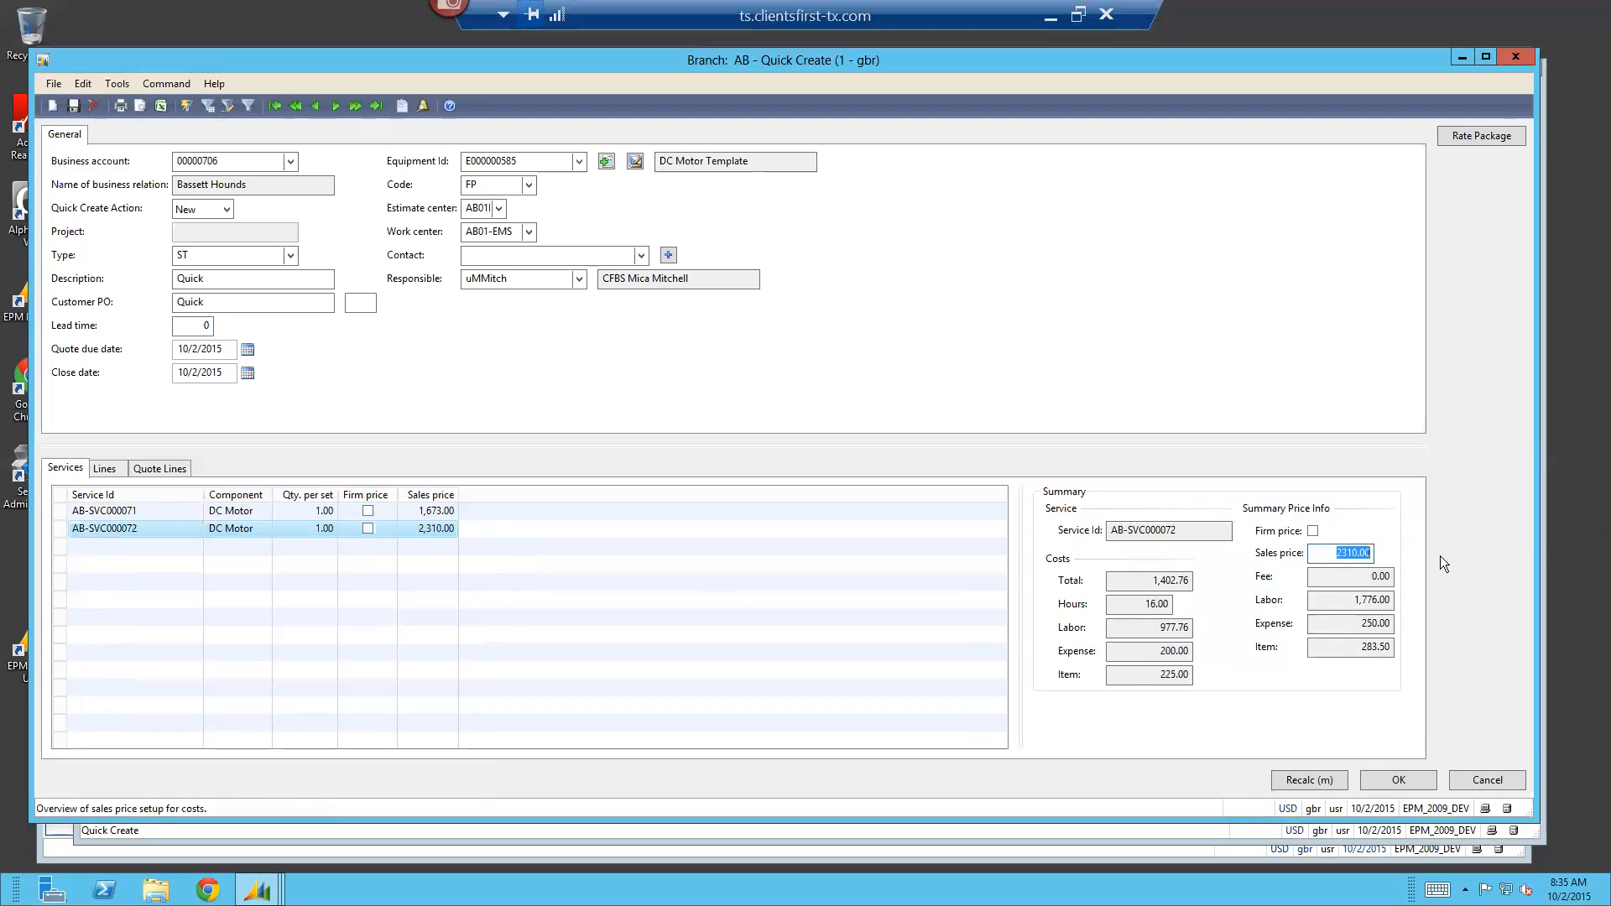
{"action": "type", "text": "3000"}
{"action": "key", "text": "Tab"}
{"action": "left_click", "coordinate": [1313, 531]}
{"action": "left_click", "coordinate": [1398, 781]}
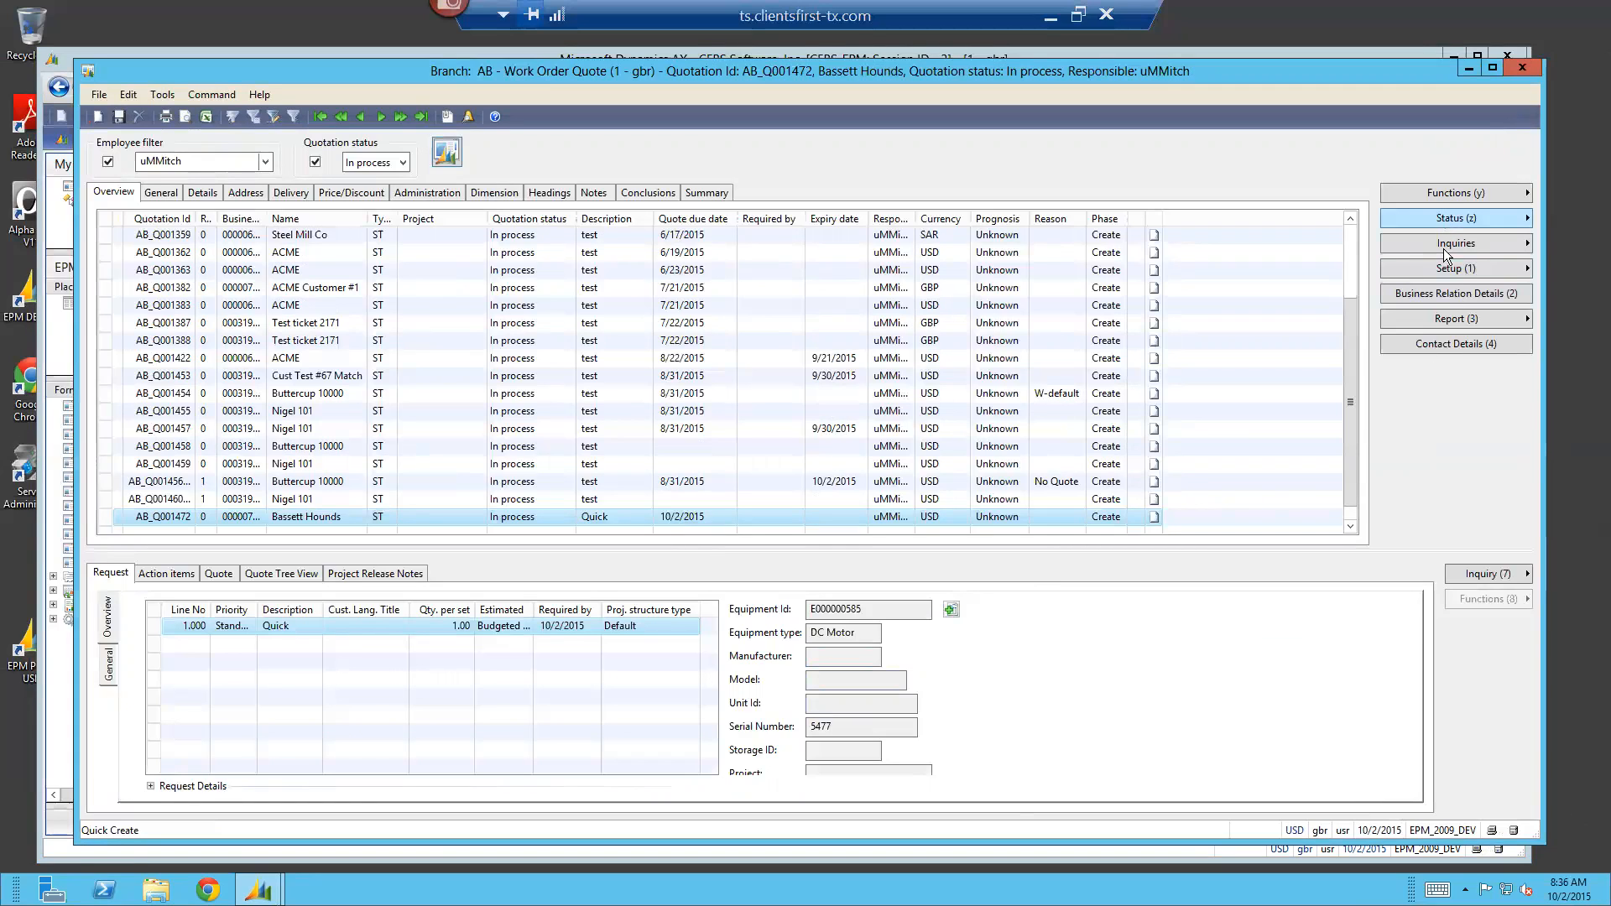
Generate the Services quote report on screen for the Bassett Hounds quote with totals only, review it and close it
{"action": "left_click", "coordinate": [1443, 193]}
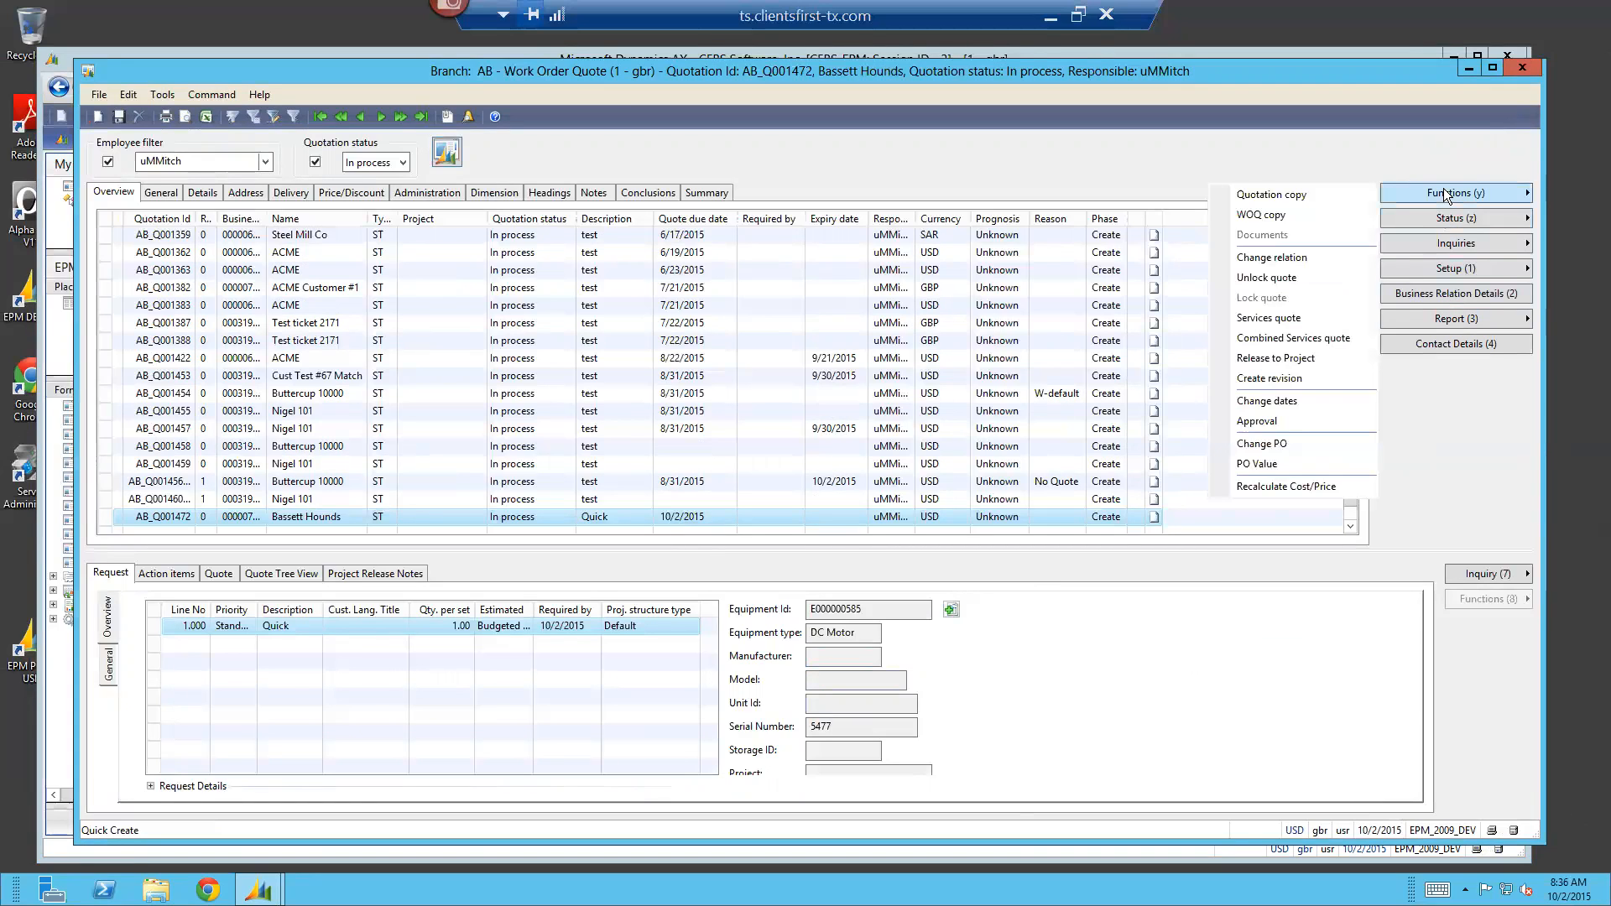
{"action": "left_click", "coordinate": [1317, 318]}
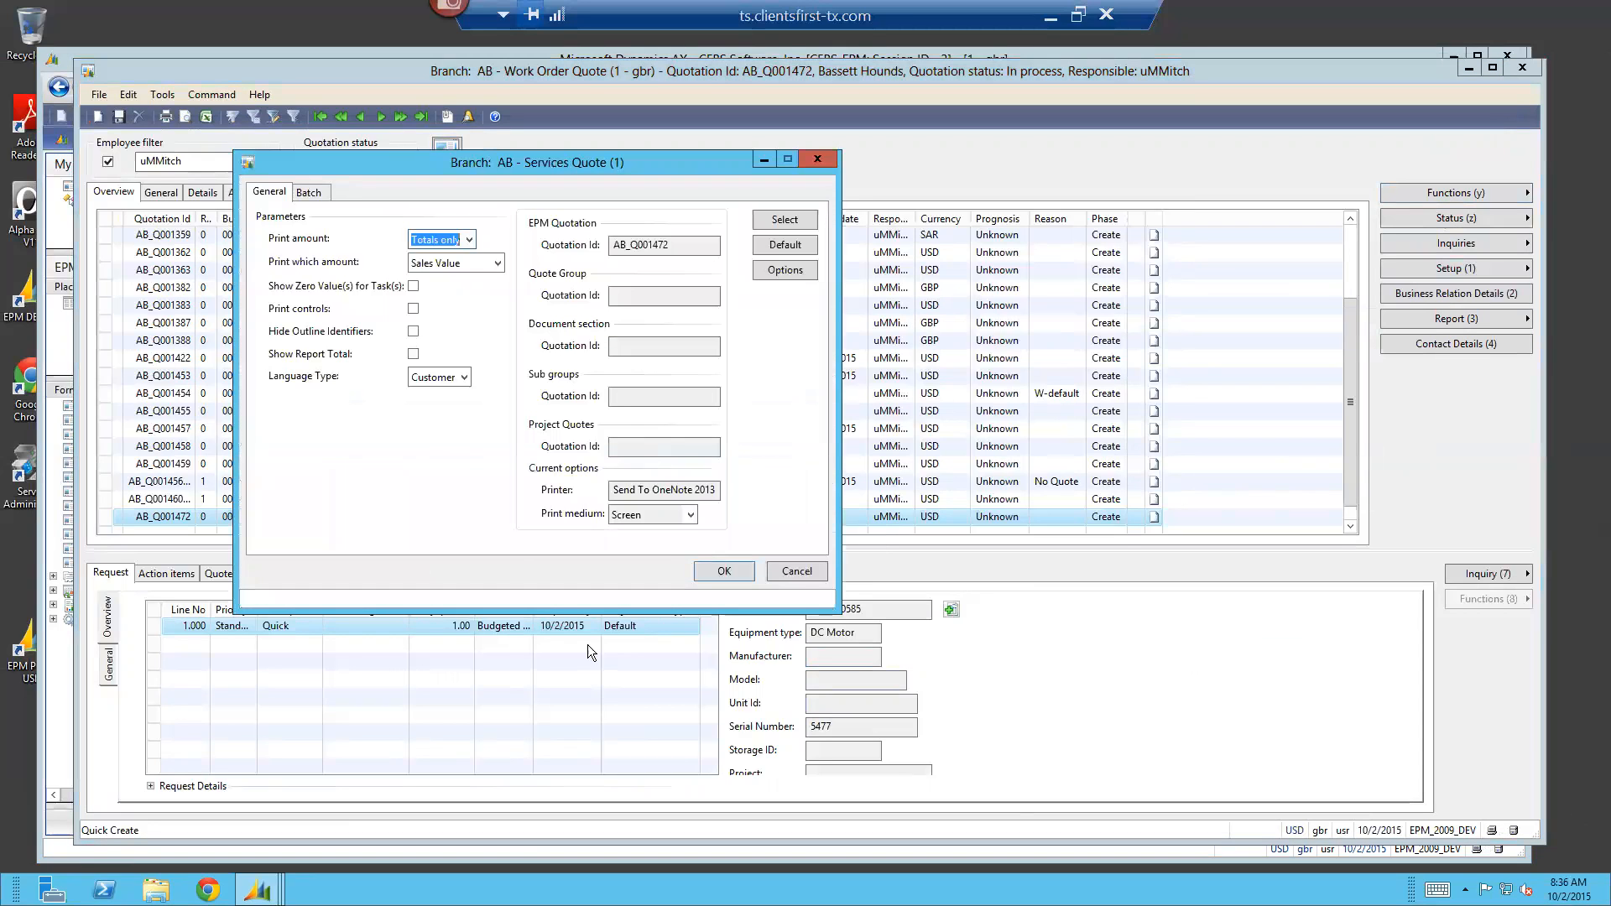
{"action": "left_click", "coordinate": [723, 572]}
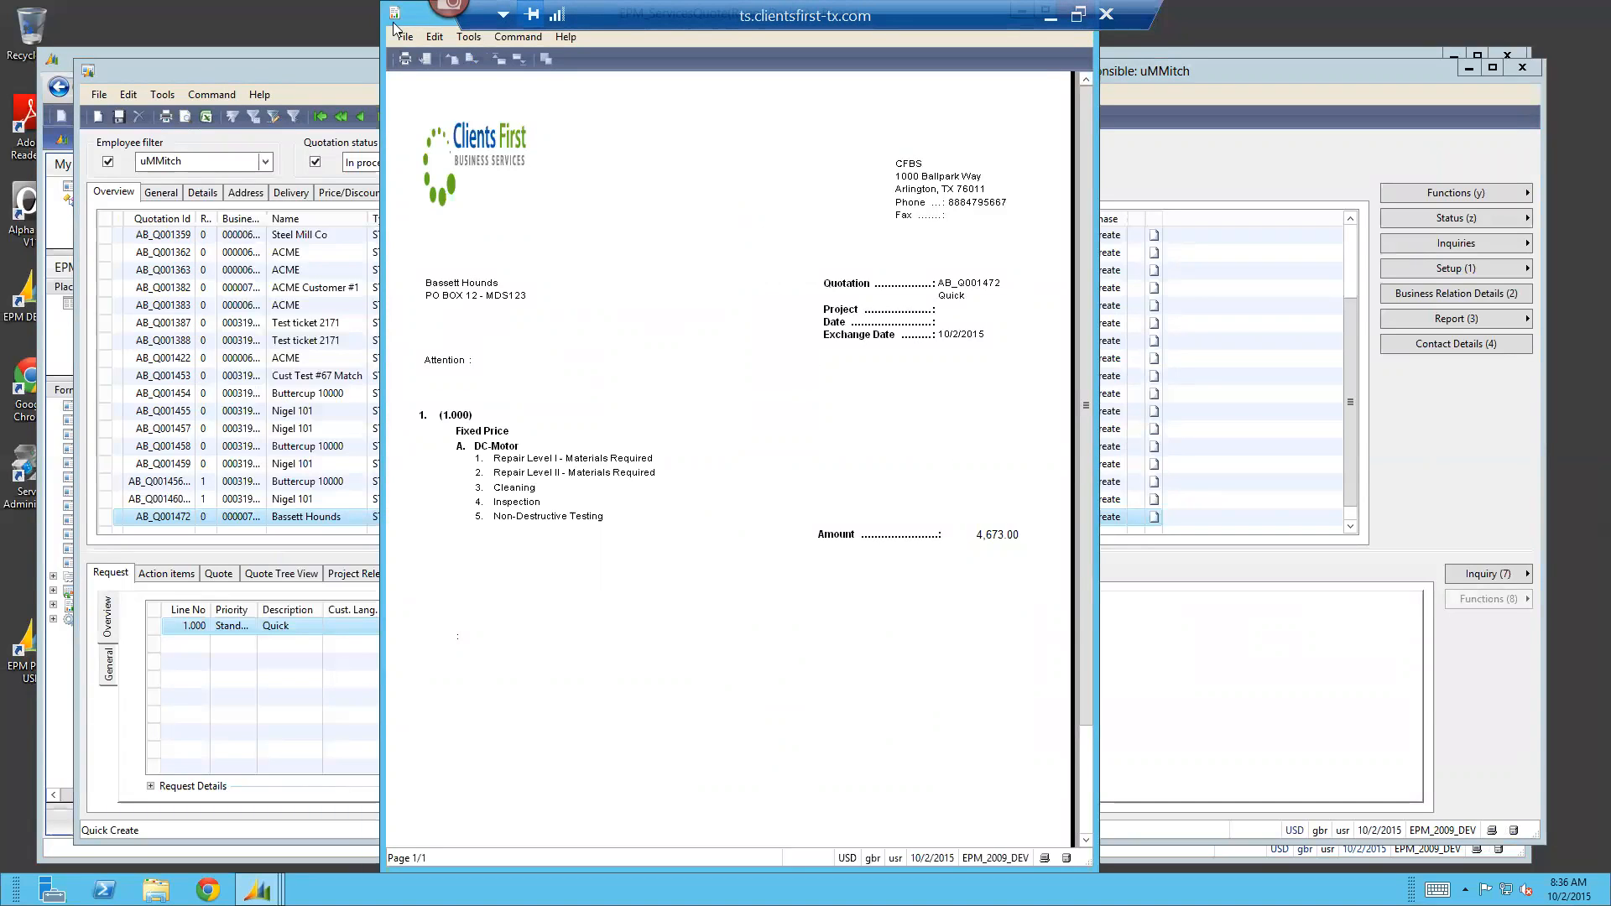
{"action": "left_click_drag", "start_coordinate": [419, 16], "coordinate": [421, 49]}
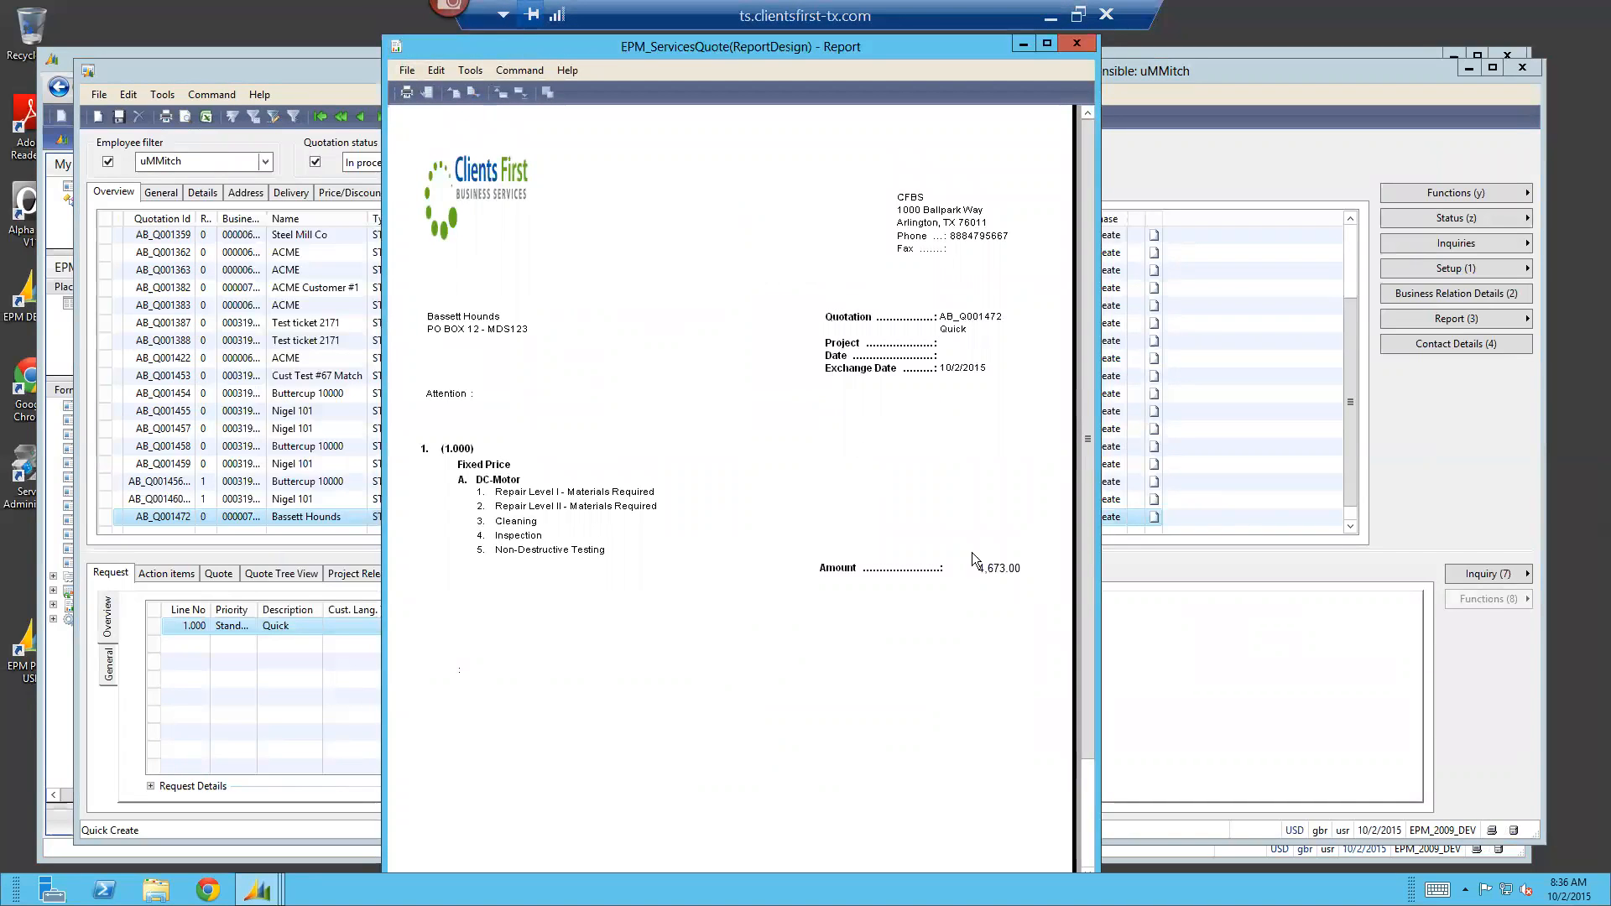
{"action": "left_click", "coordinate": [1067, 42]}
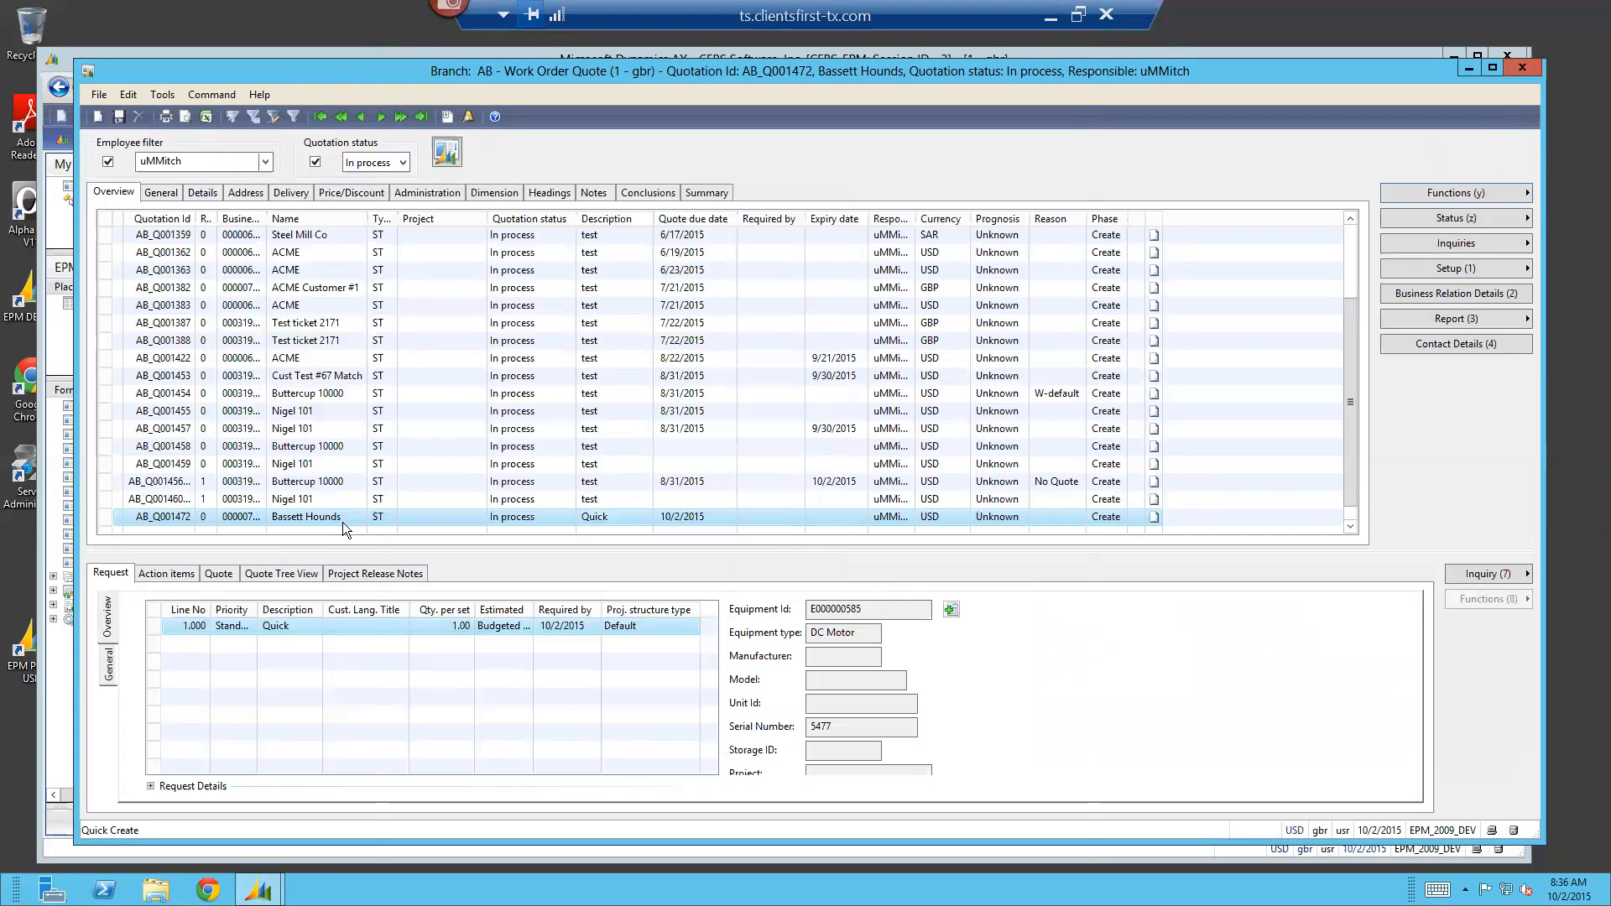
In the quote's summary, set the reason to W-default and the customer due date to 10/2/2015, and return to the quote overview
{"action": "left_click", "coordinate": [701, 191]}
{"action": "left_click", "coordinate": [296, 309]}
{"action": "scroll", "coordinate": [276, 427], "scroll_direction": "down", "scroll_amount": 1}
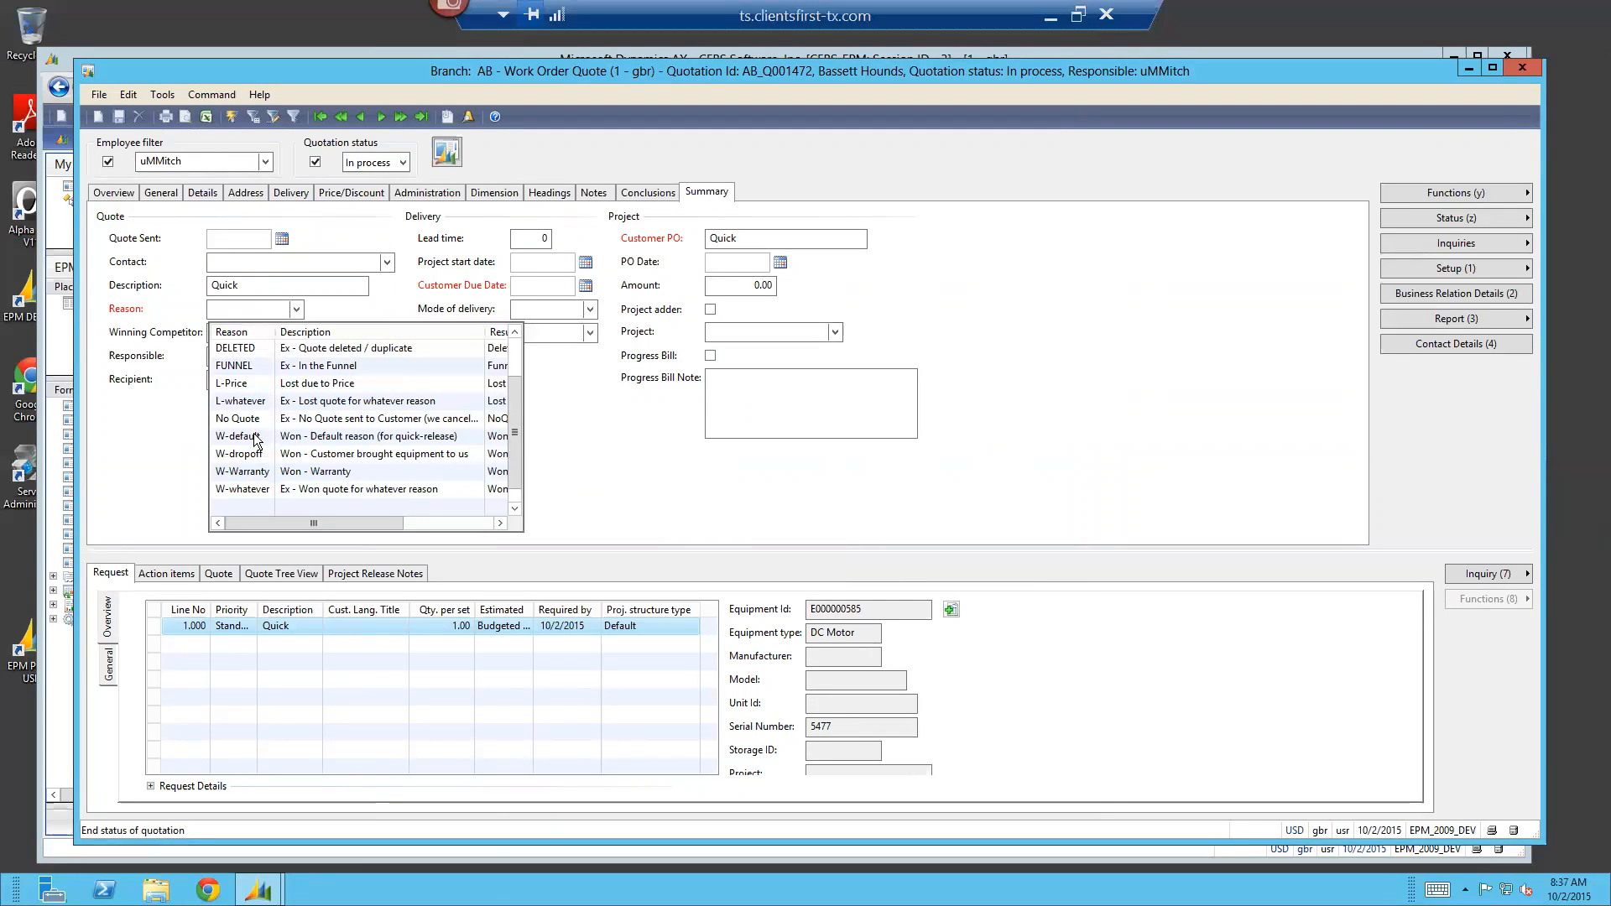
{"action": "left_click", "coordinate": [257, 438]}
{"action": "left_click", "coordinate": [562, 286]}
{"action": "key", "text": "Tab"}
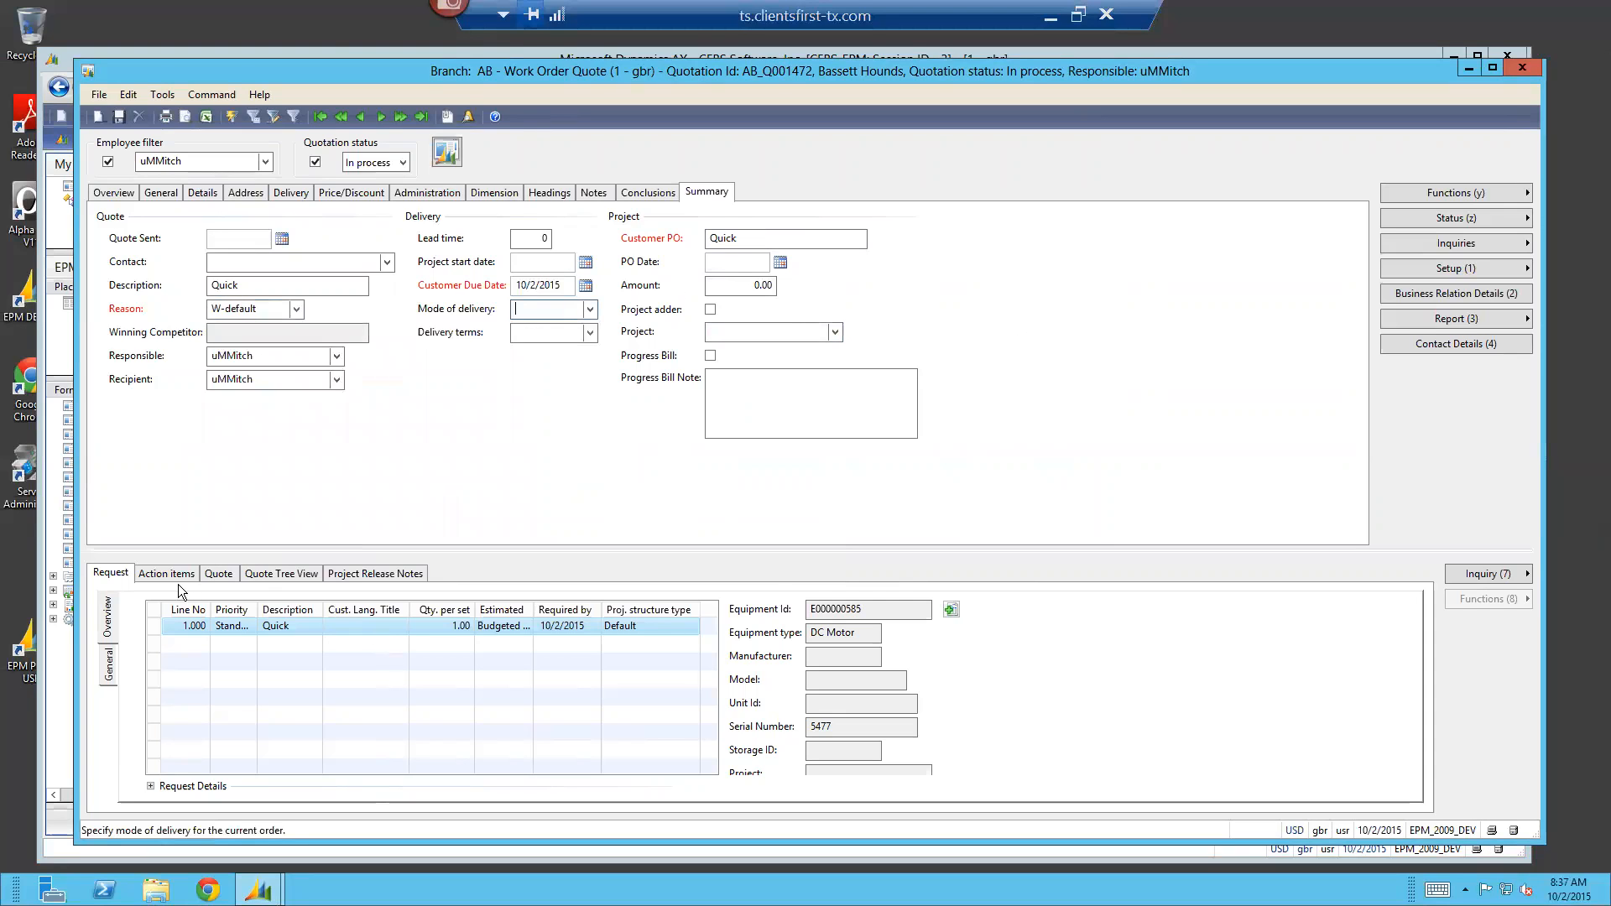
{"action": "left_click", "coordinate": [112, 192]}
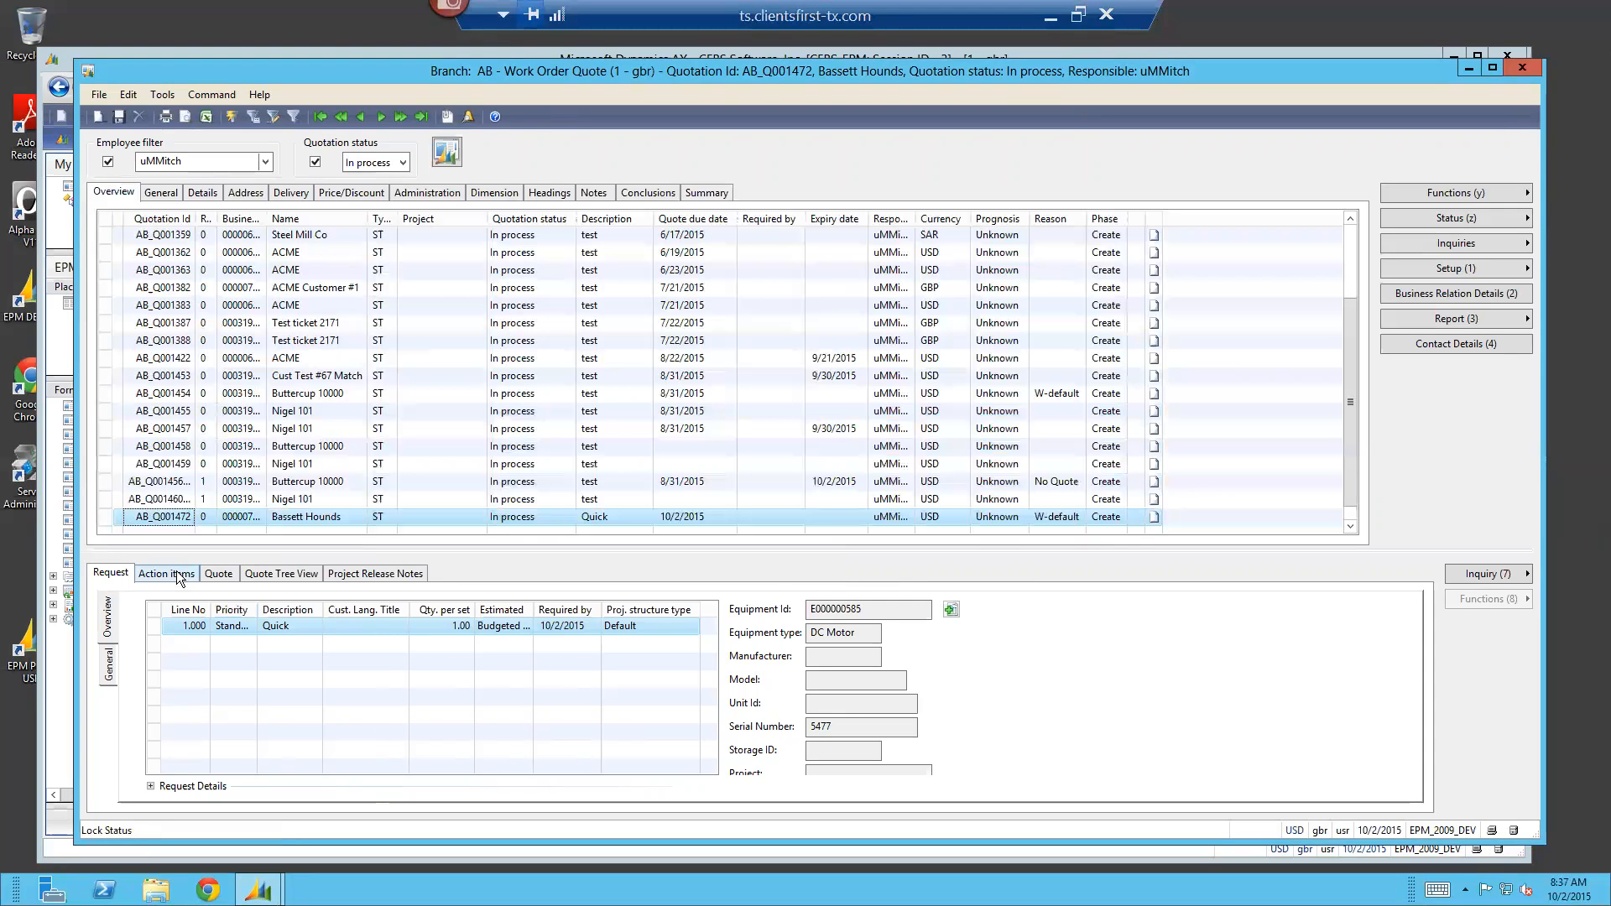
Review the quote's action items, quote lines, fully expanded quote tree and project release notes, ending on the request line
{"action": "left_click", "coordinate": [198, 575]}
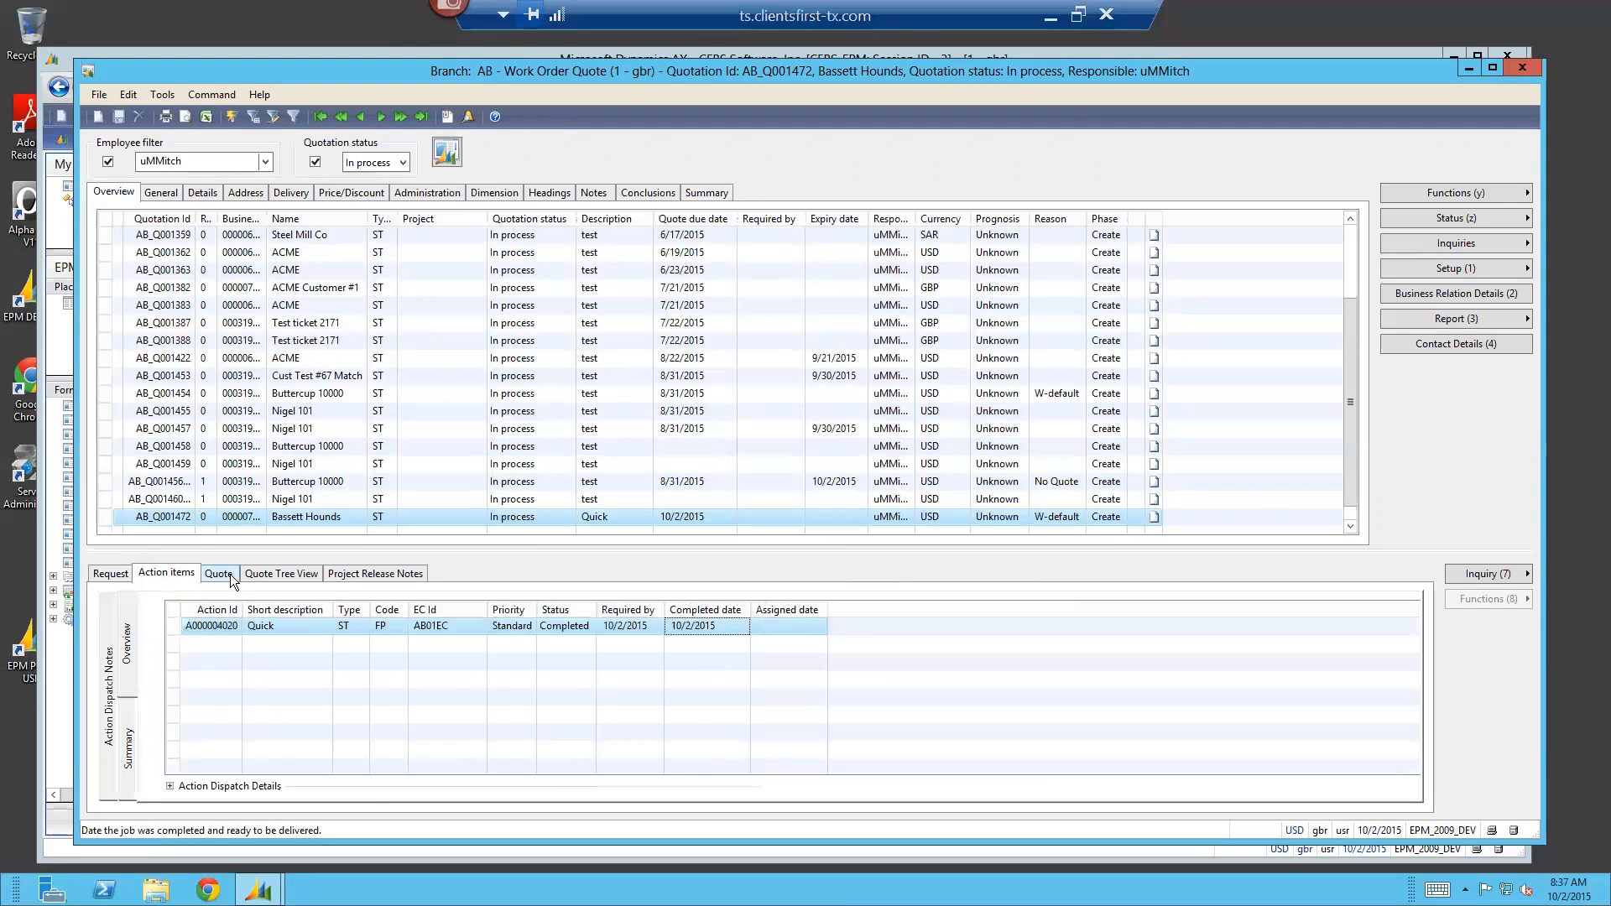
{"action": "left_click", "coordinate": [230, 575]}
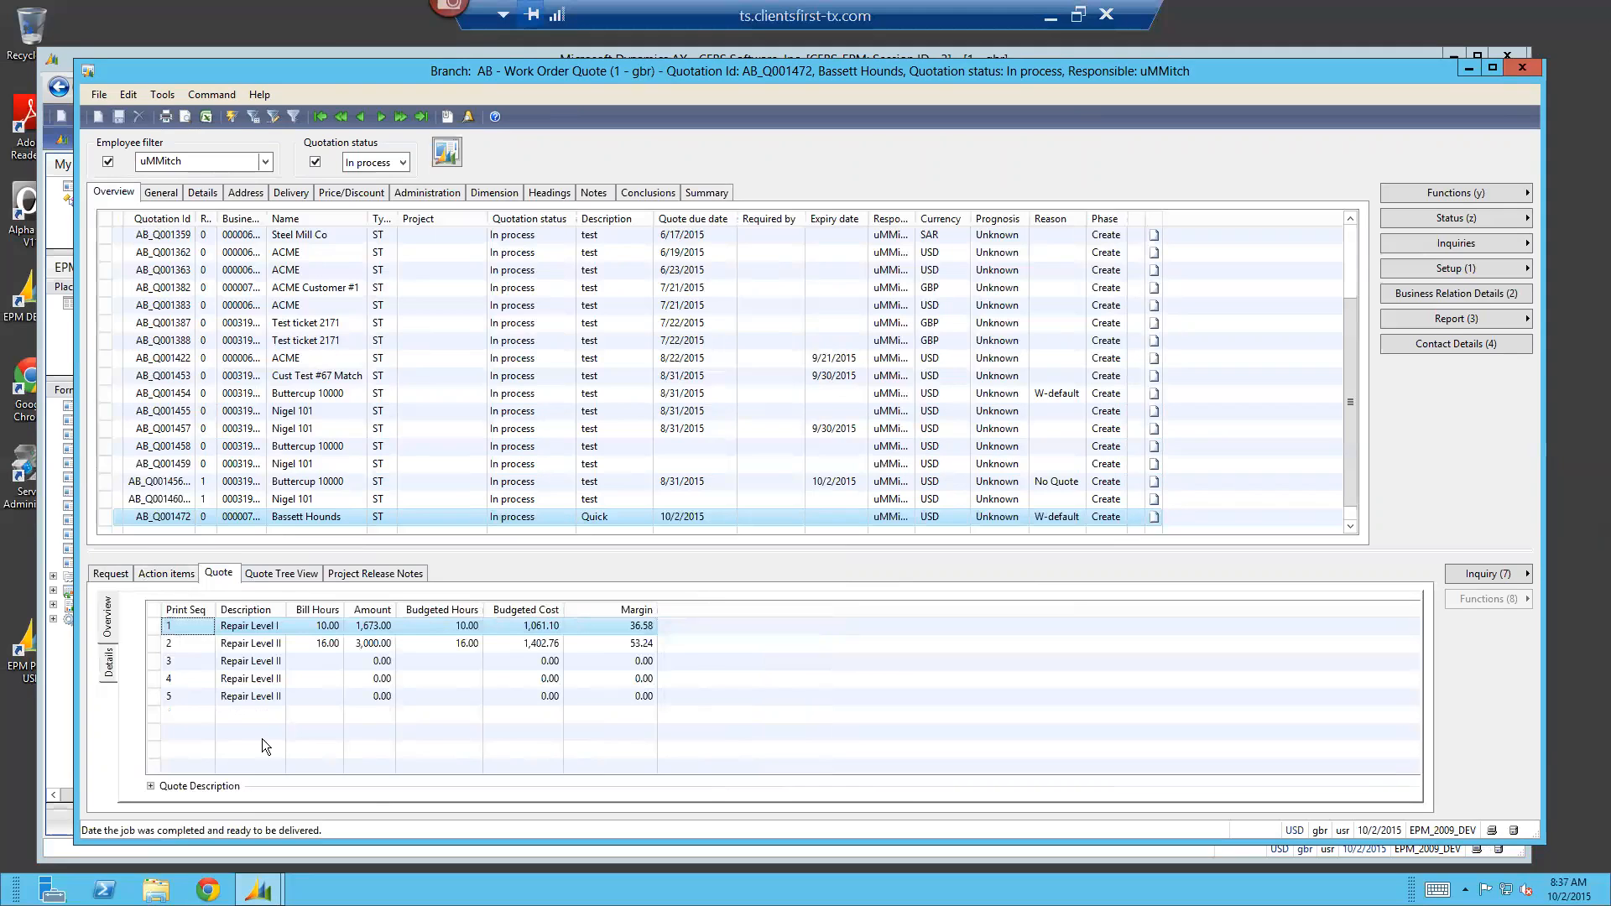
{"action": "left_click", "coordinate": [299, 577]}
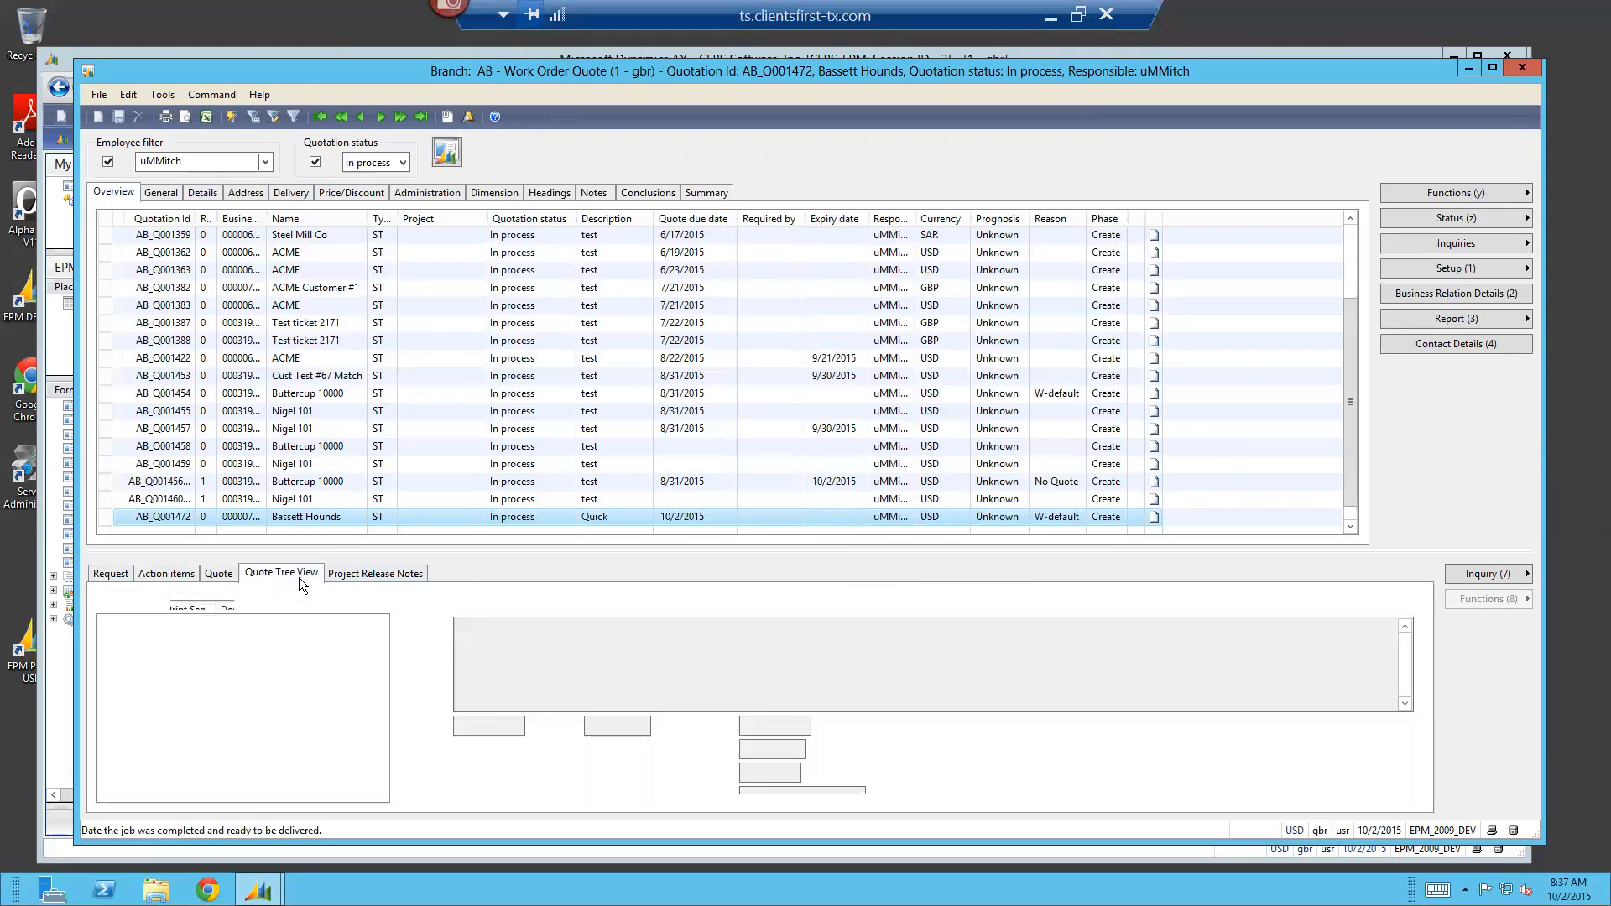
{"action": "left_click", "coordinate": [107, 623]}
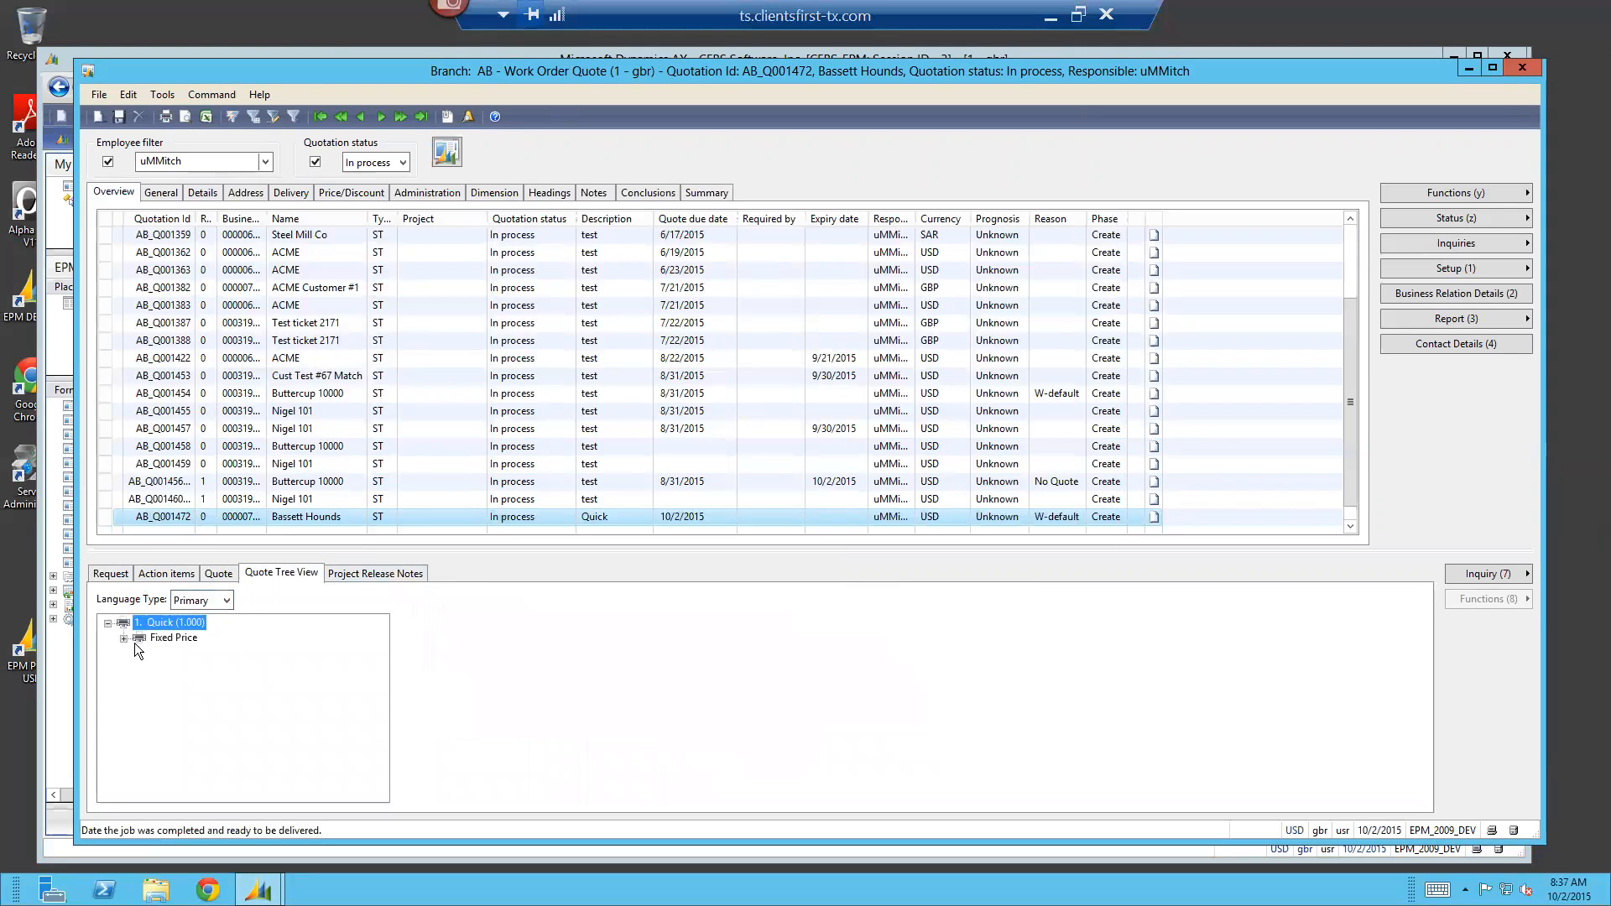
{"action": "left_click", "coordinate": [124, 637]}
{"action": "left_click", "coordinate": [139, 653]}
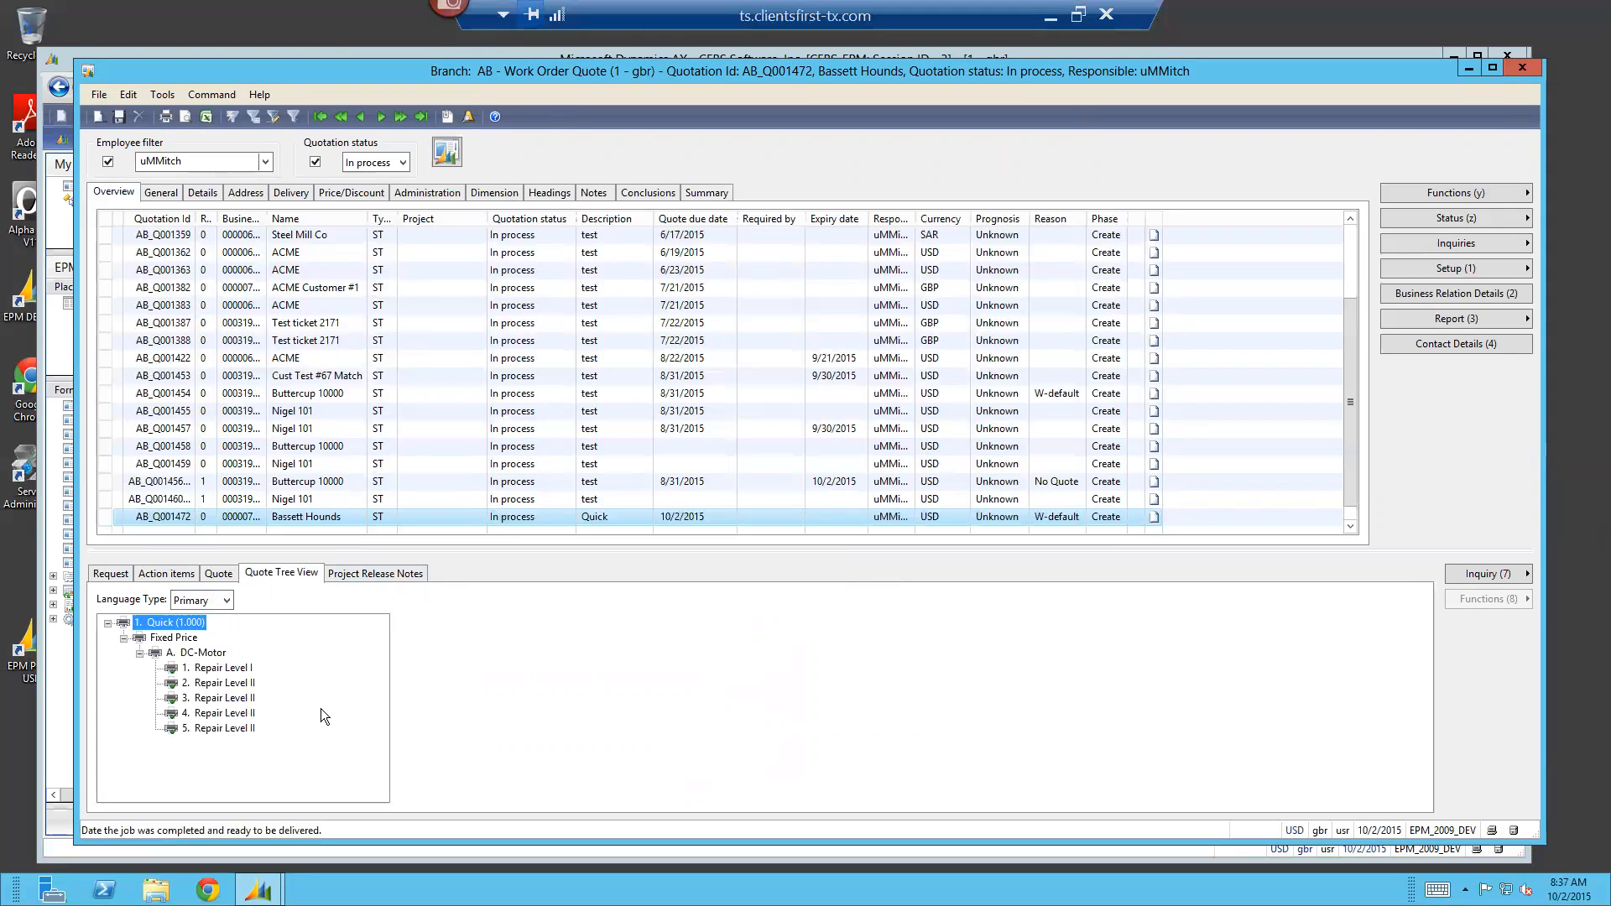
{"action": "left_click", "coordinate": [347, 579]}
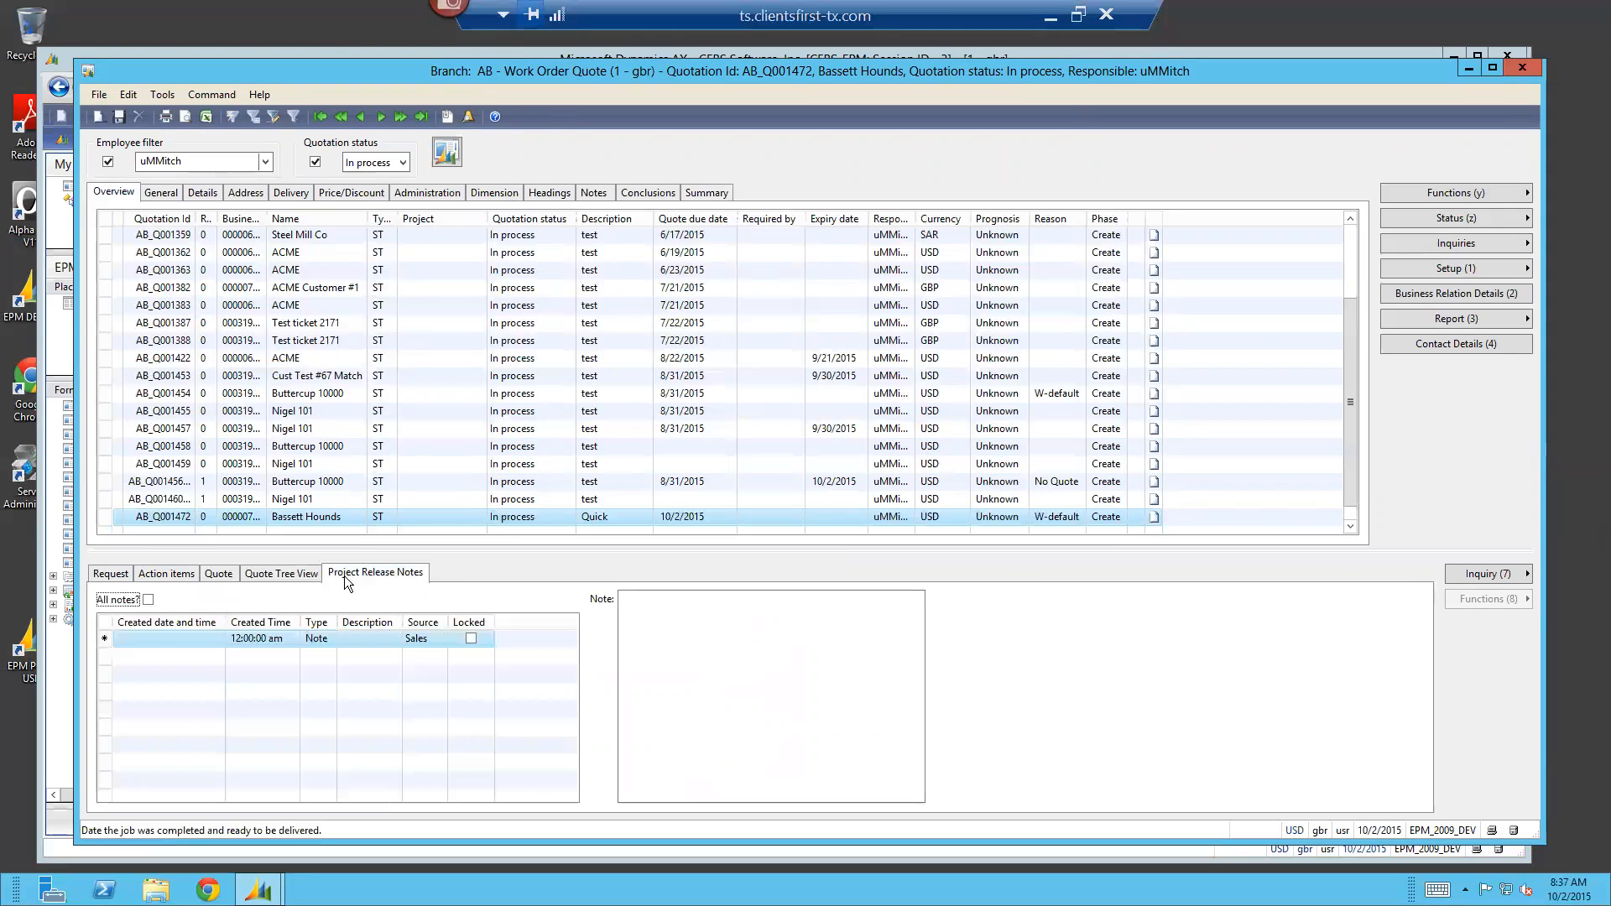
{"action": "left_click", "coordinate": [110, 574]}
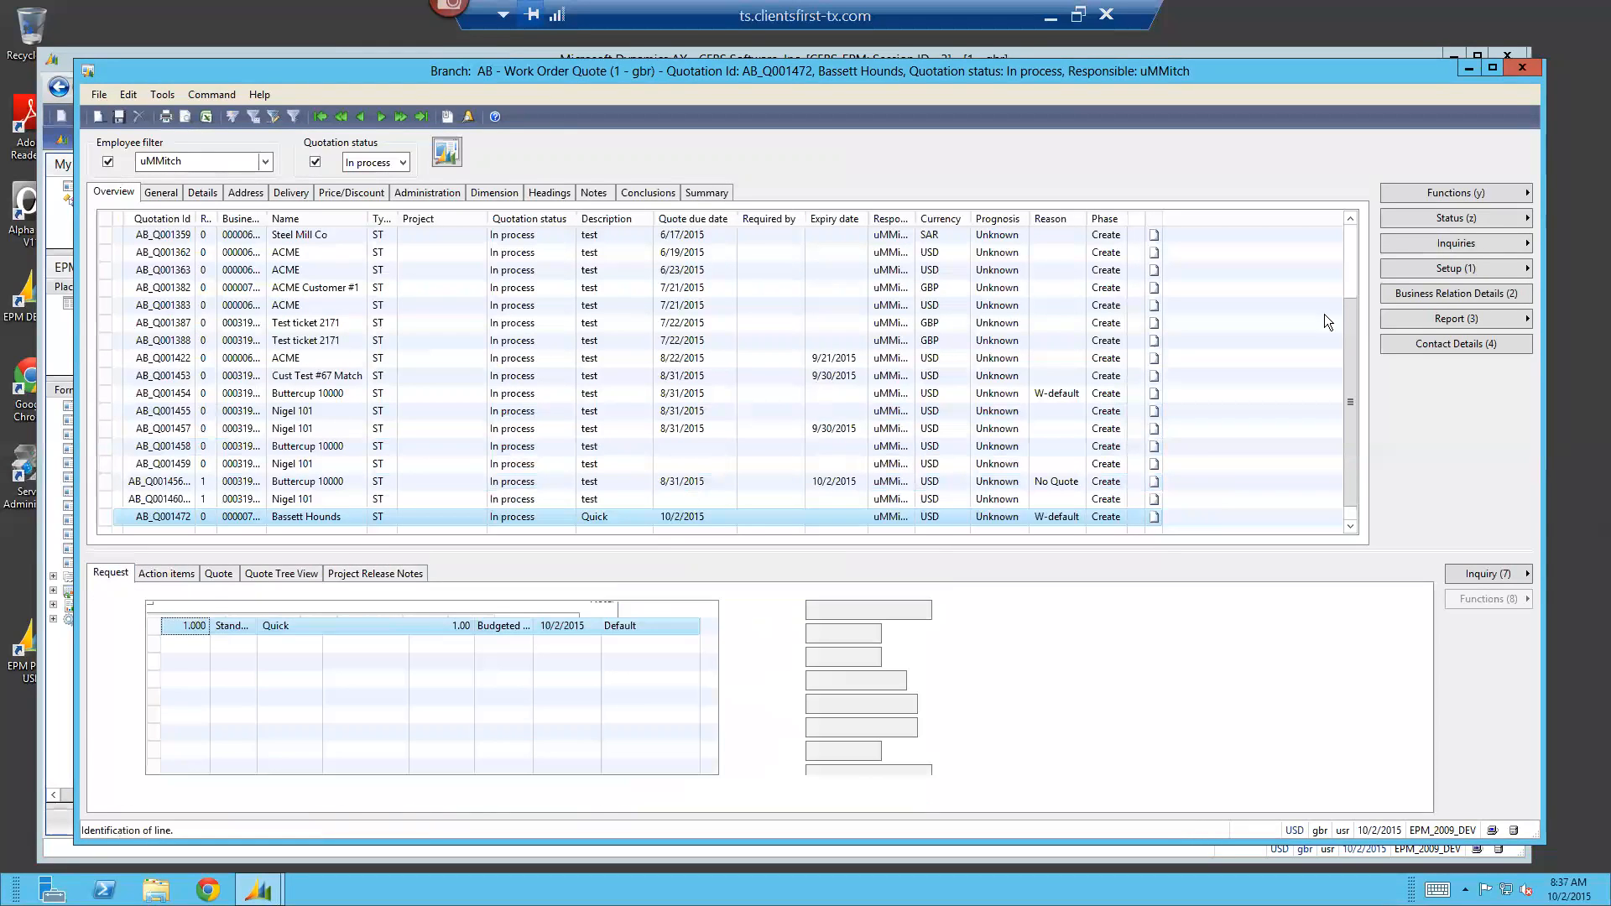
Release the Bassett Hounds quote to a project without adding contacts or printing a label or delivery notice, and dismiss the release message
{"action": "left_click", "coordinate": [1443, 193]}
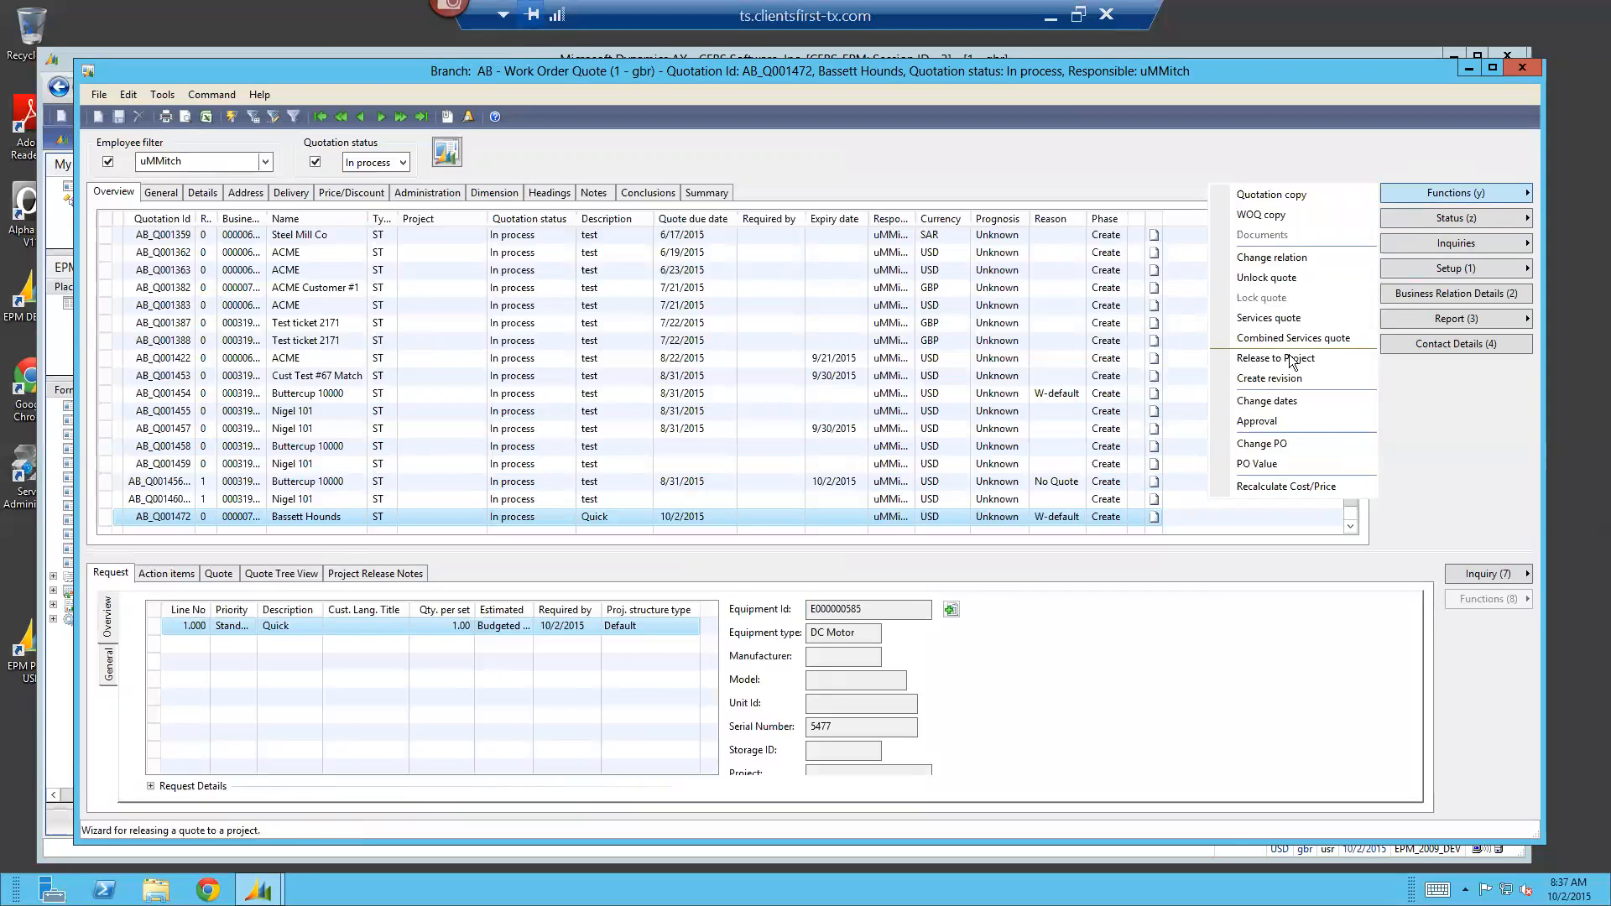
{"action": "left_click", "coordinate": [1317, 359]}
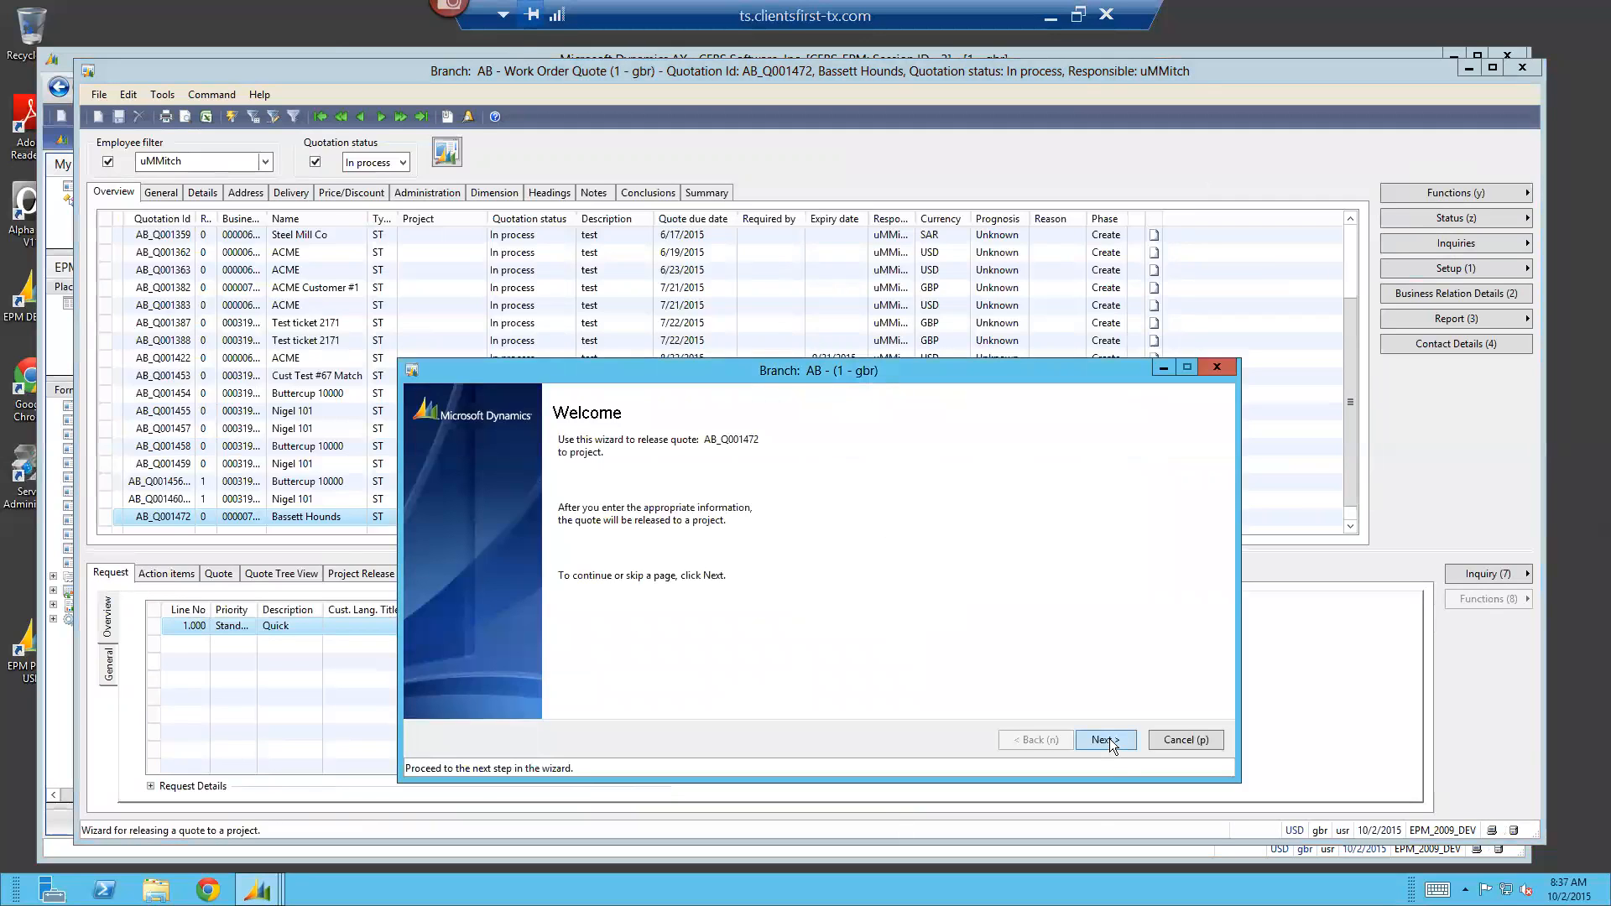
{"action": "left_click", "coordinate": [1106, 740]}
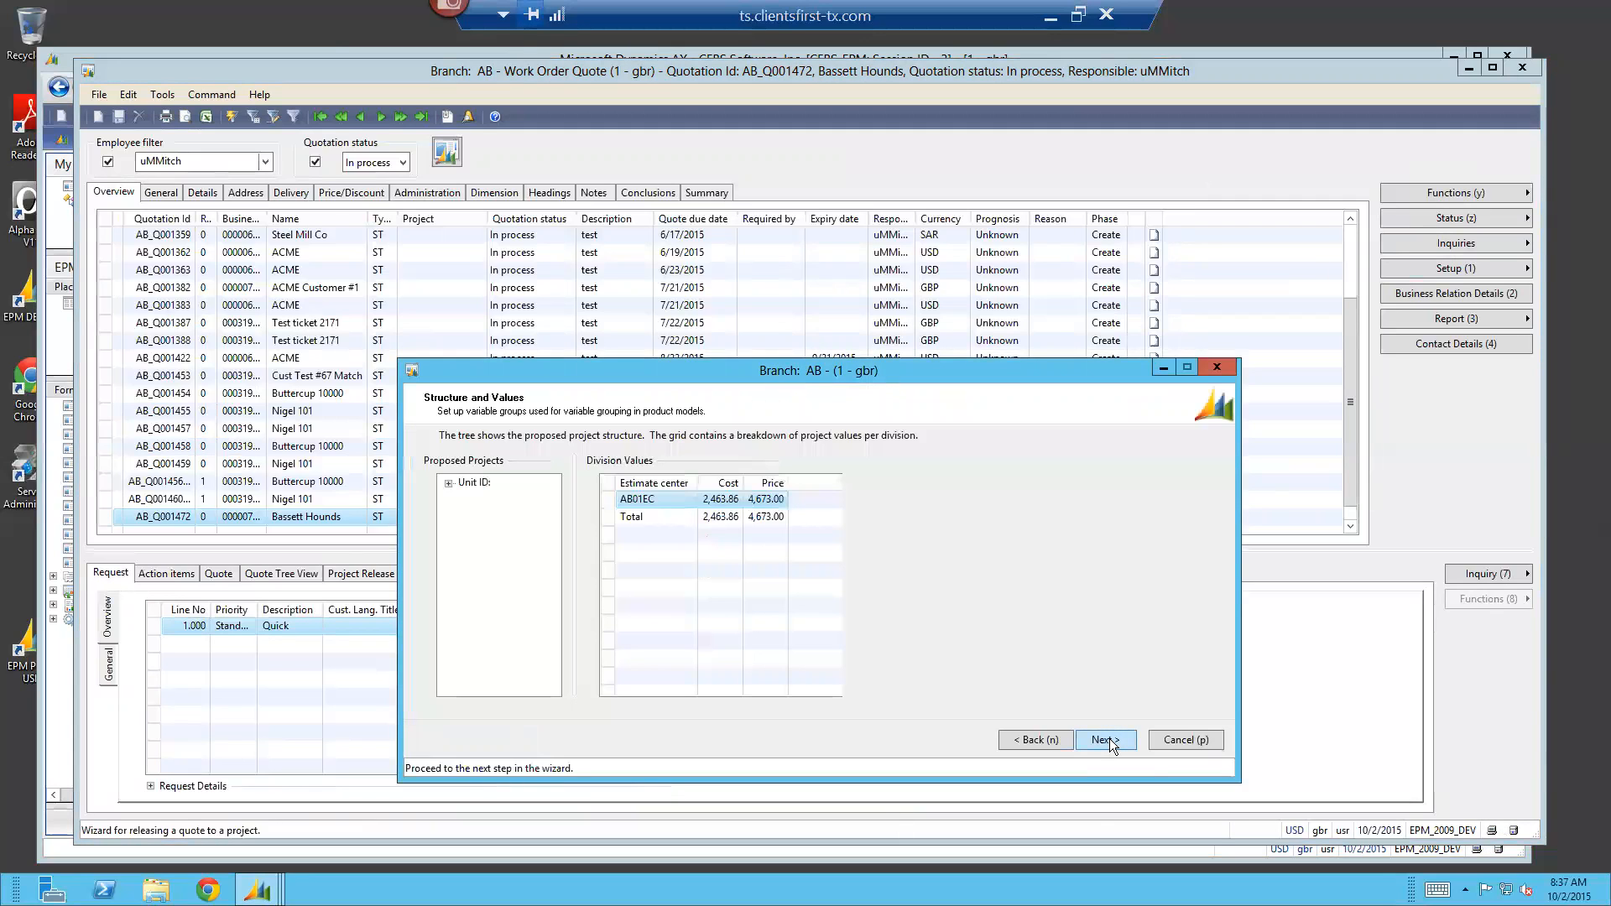
{"action": "left_click", "coordinate": [1109, 738]}
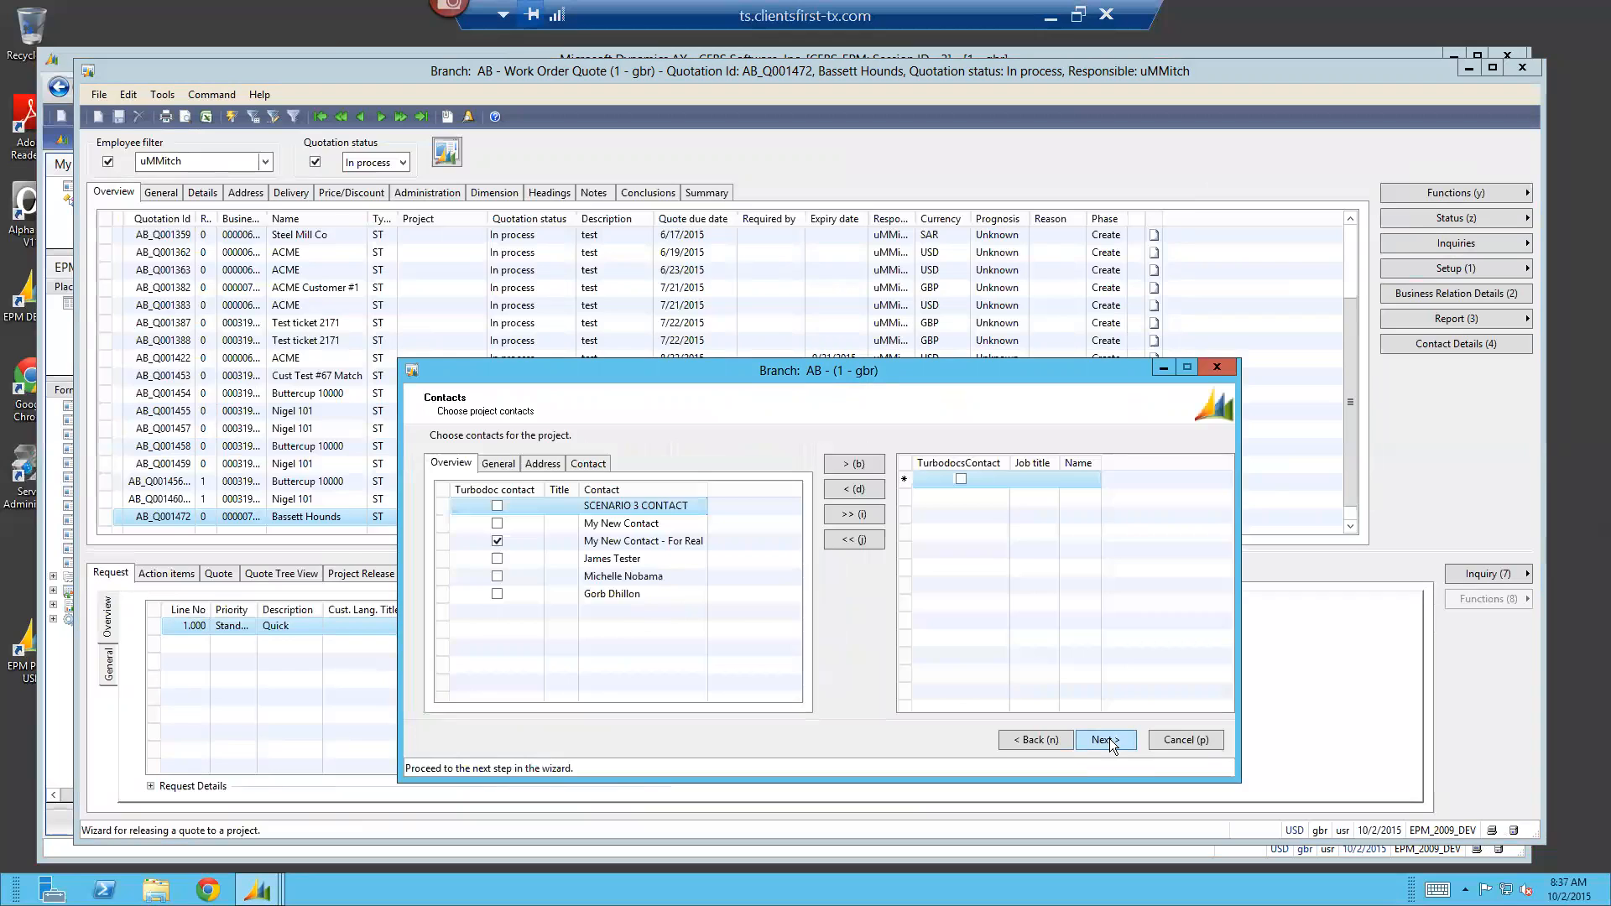
{"action": "left_click", "coordinate": [1109, 738]}
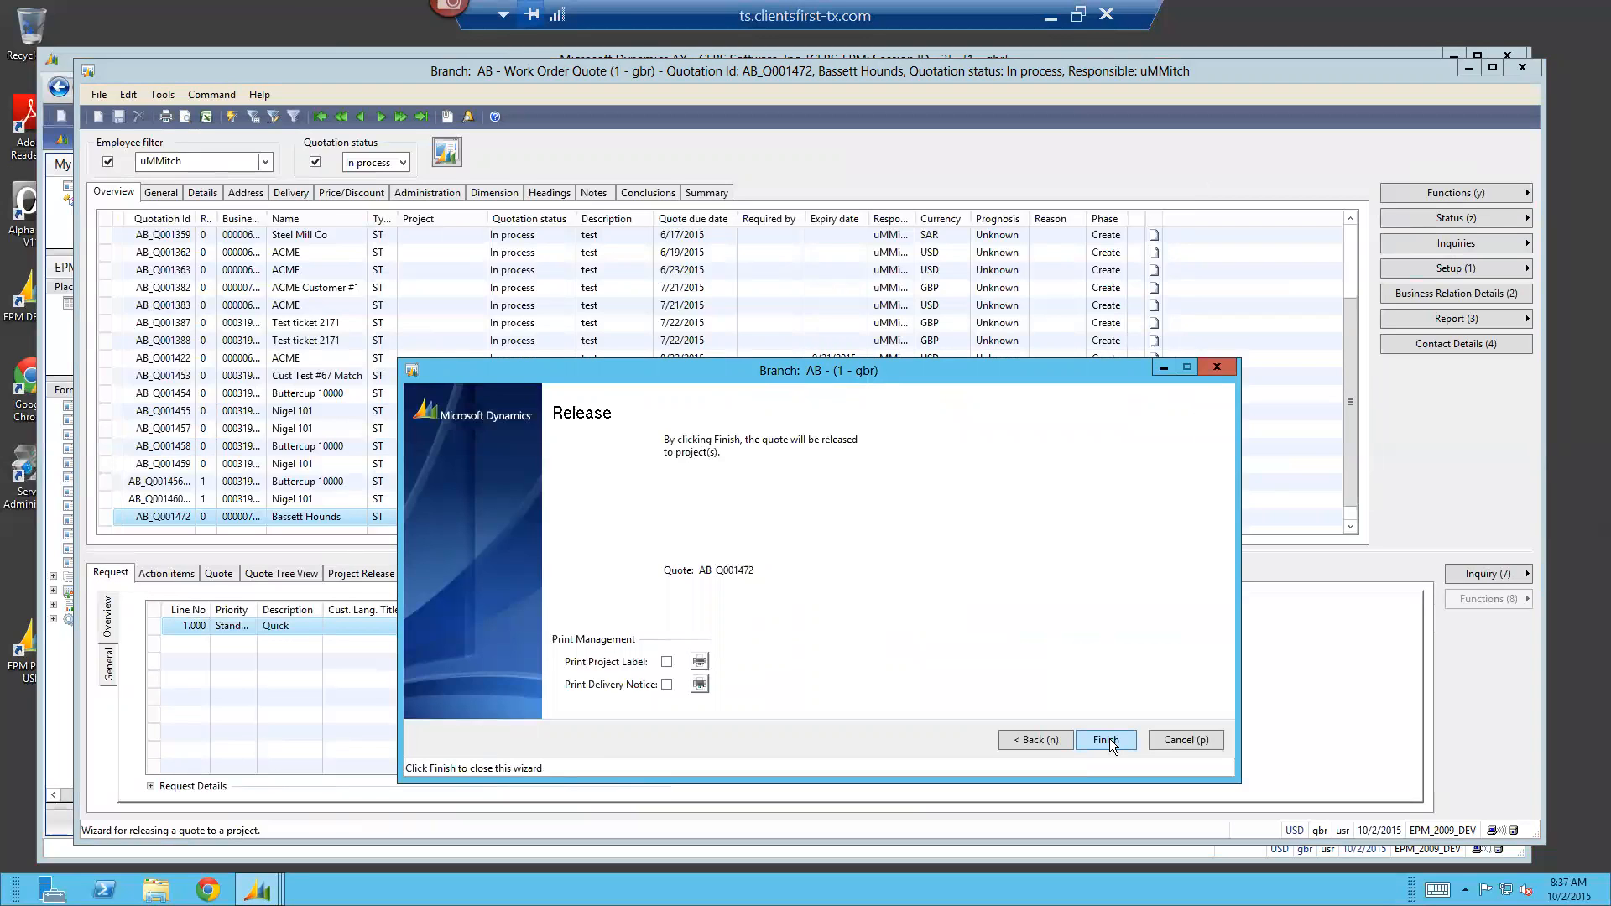
{"action": "left_click", "coordinate": [1106, 739]}
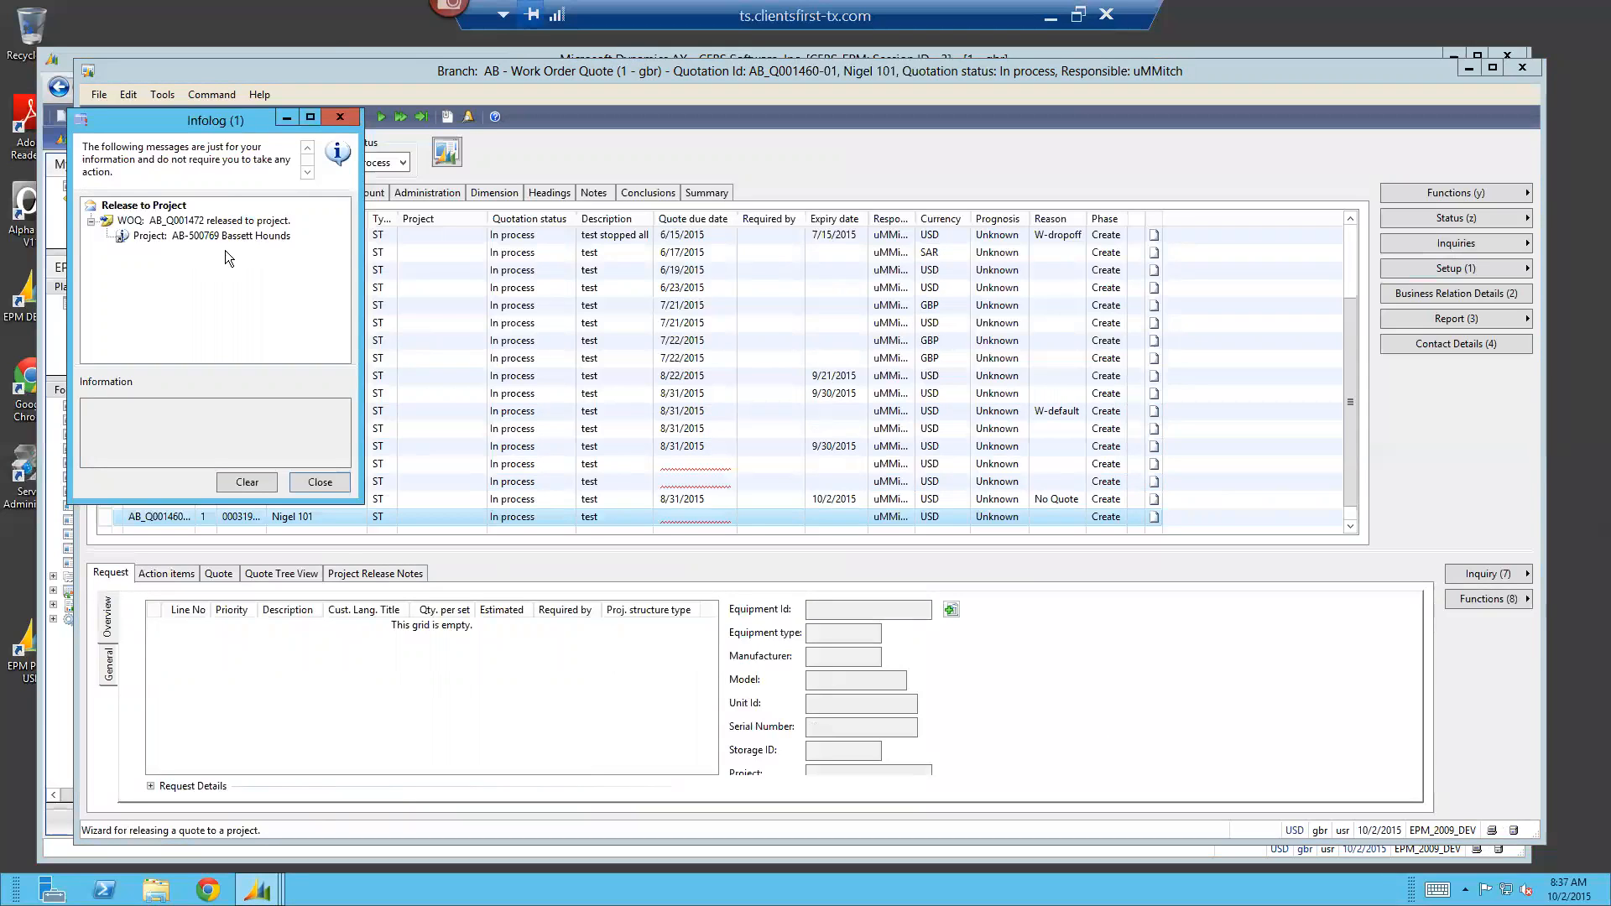
{"action": "left_click", "coordinate": [319, 482]}
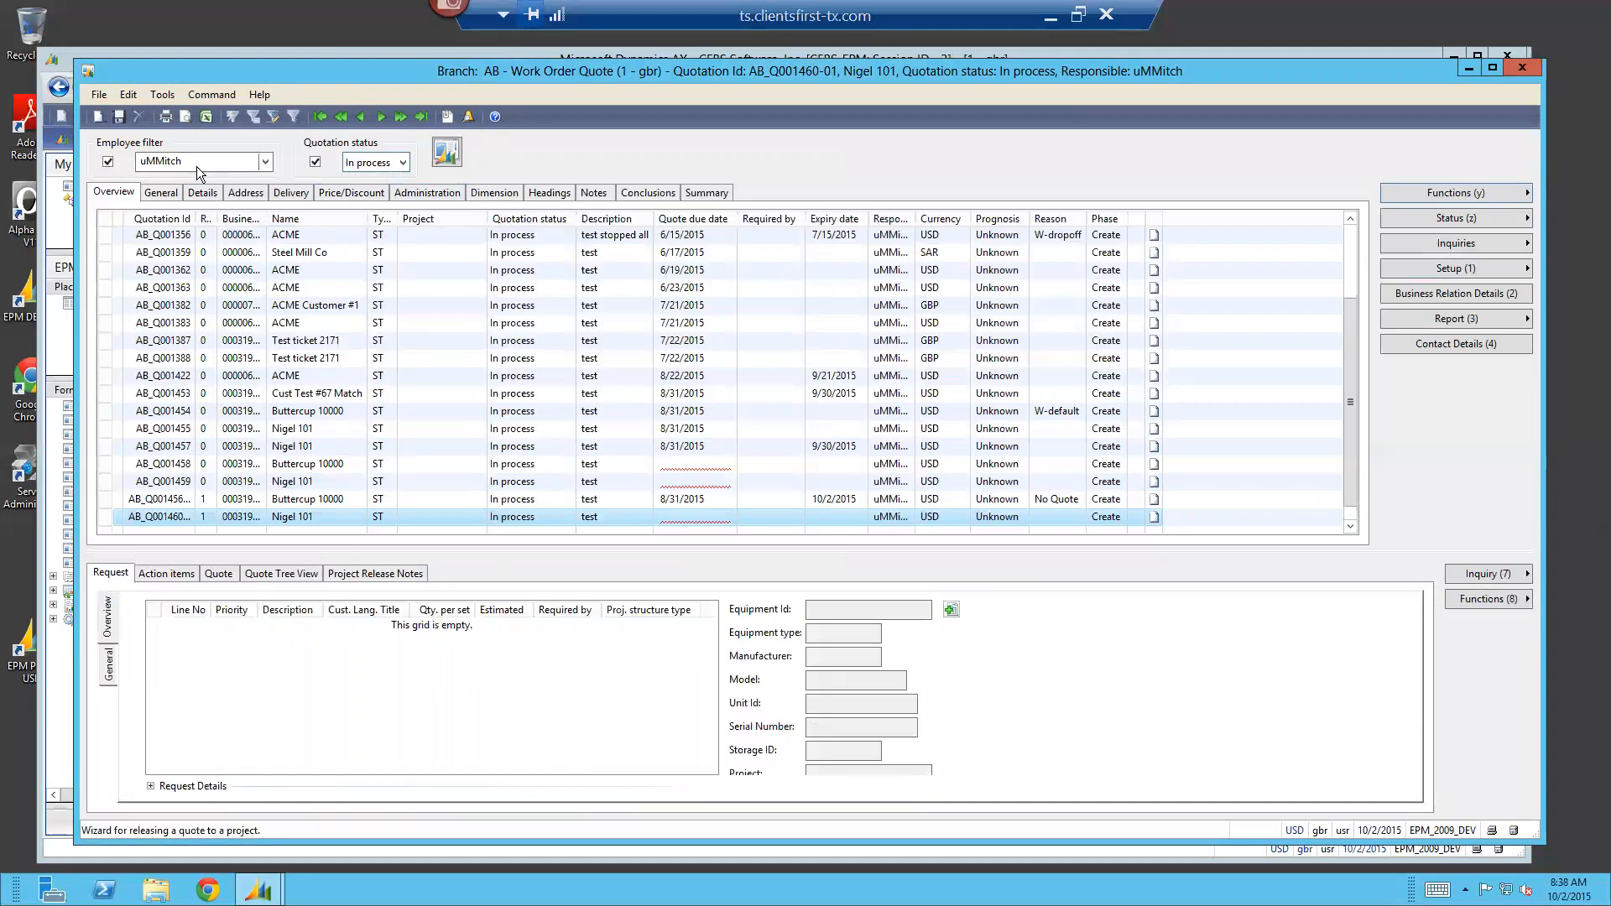
Filter the work order quotes to the Project status and open the project linked to the Bassett Hounds quote
{"action": "left_click", "coordinate": [403, 164]}
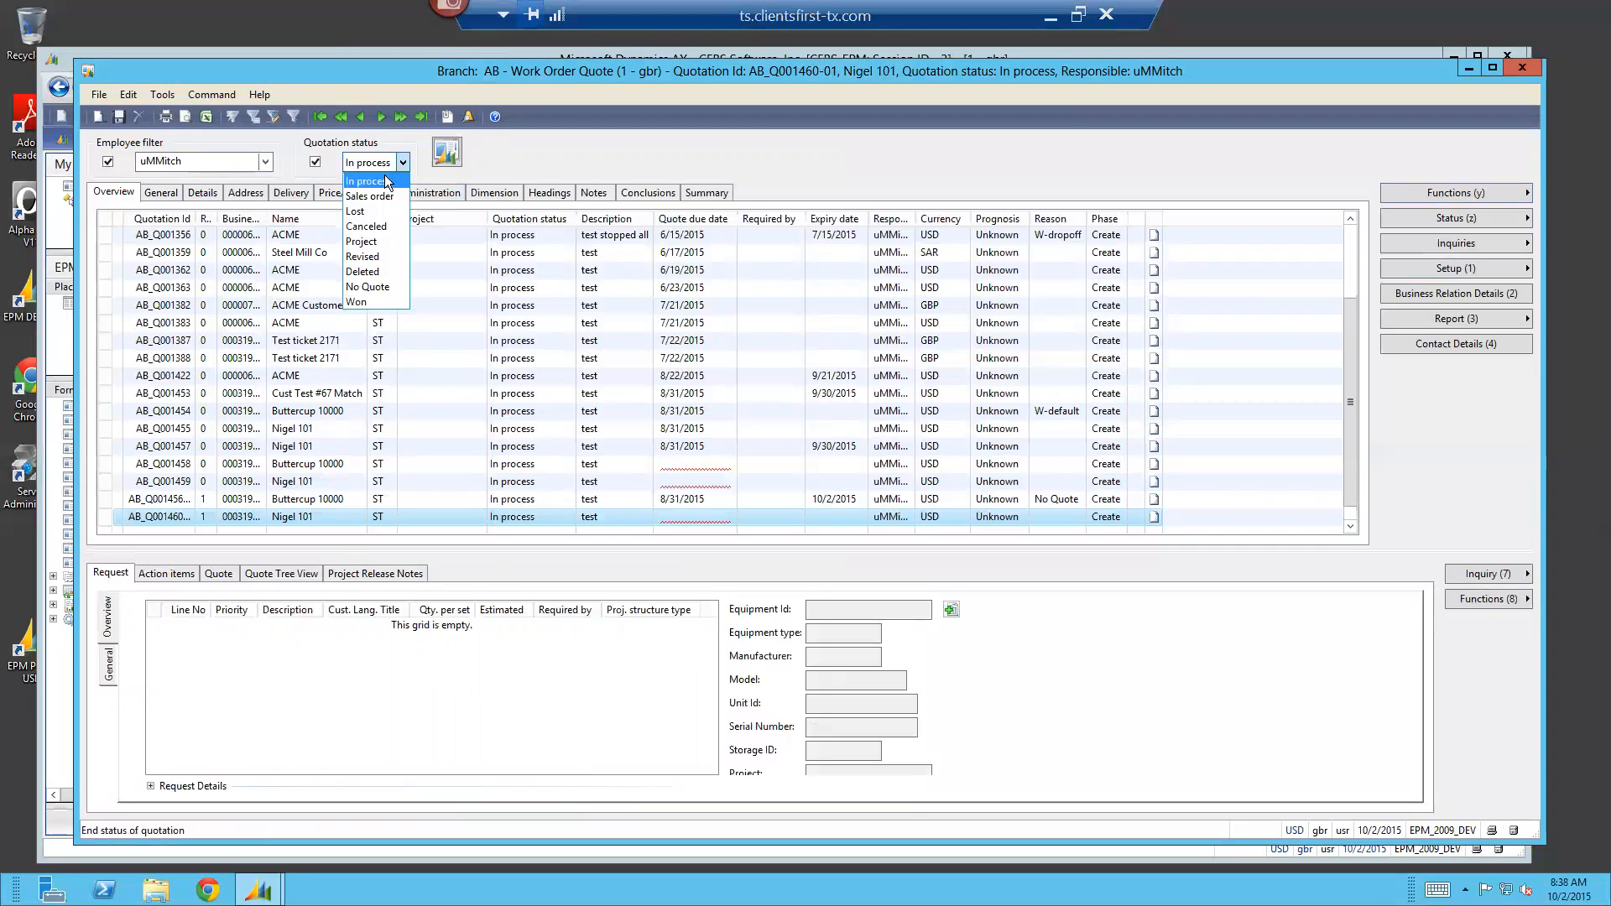
{"action": "left_click", "coordinate": [364, 241]}
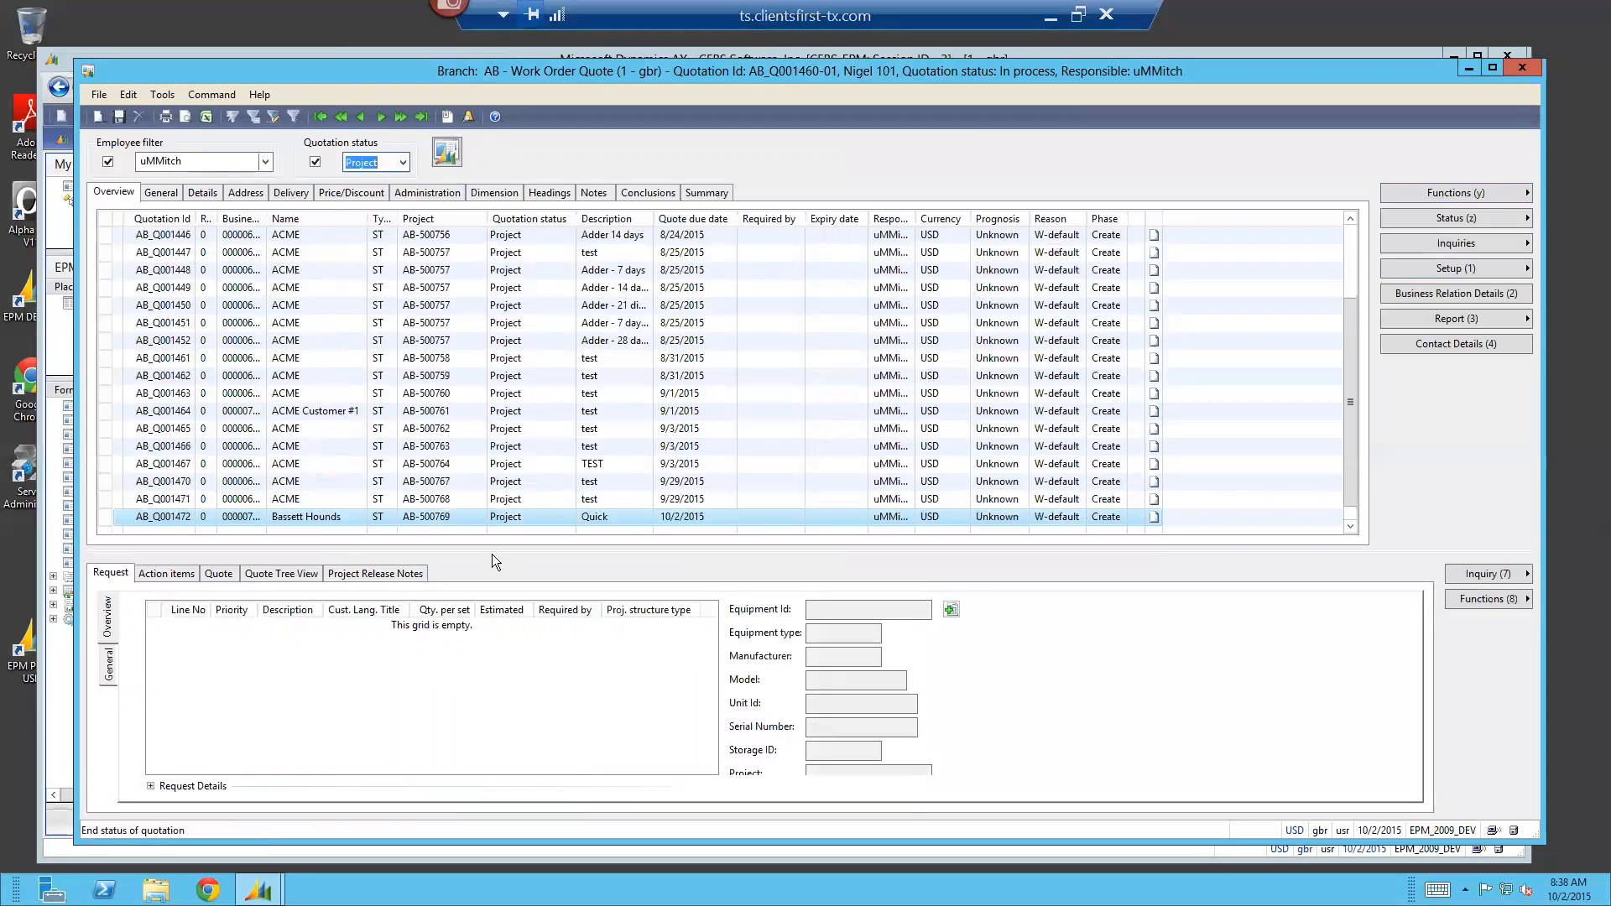
{"action": "left_click", "coordinate": [435, 518]}
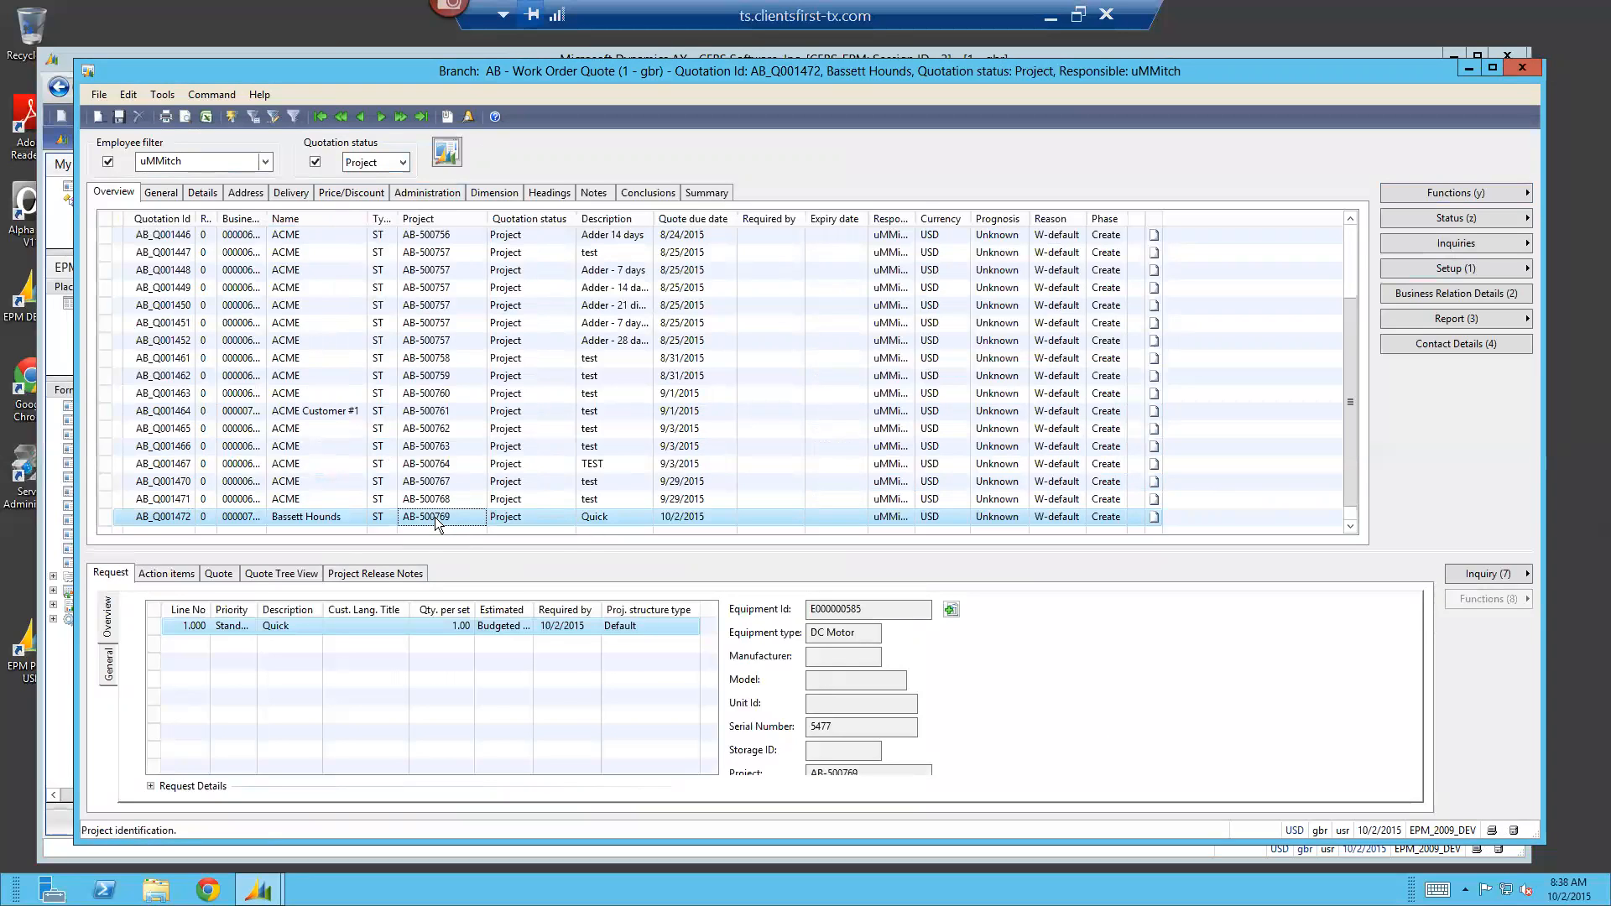
{"action": "right_click", "coordinate": [434, 517]}
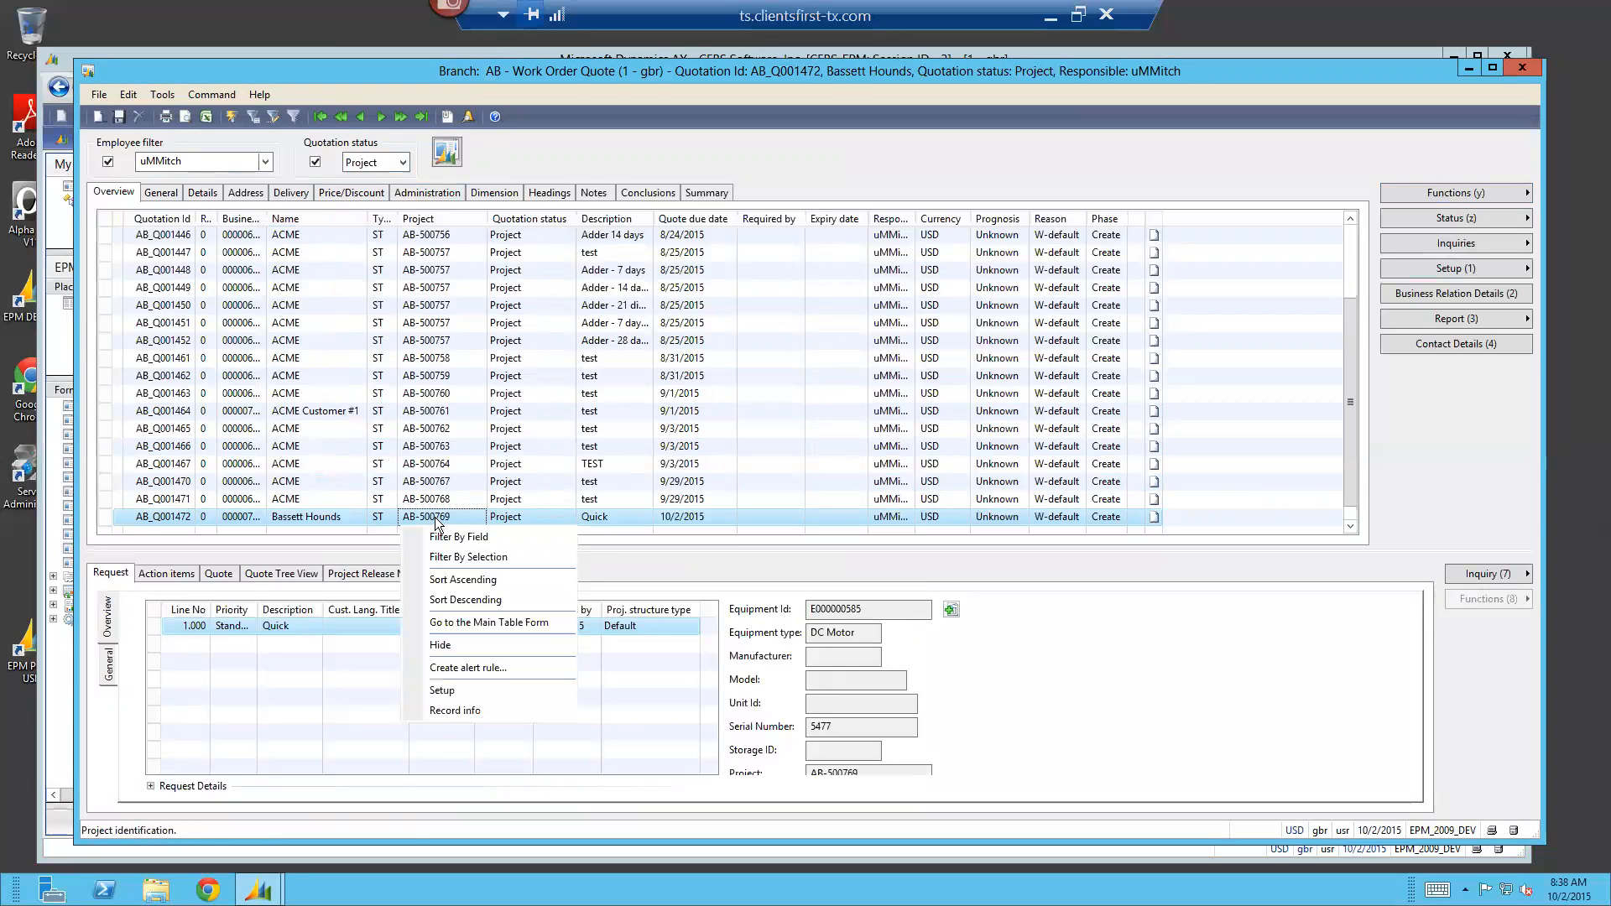
{"action": "left_click", "coordinate": [520, 622]}
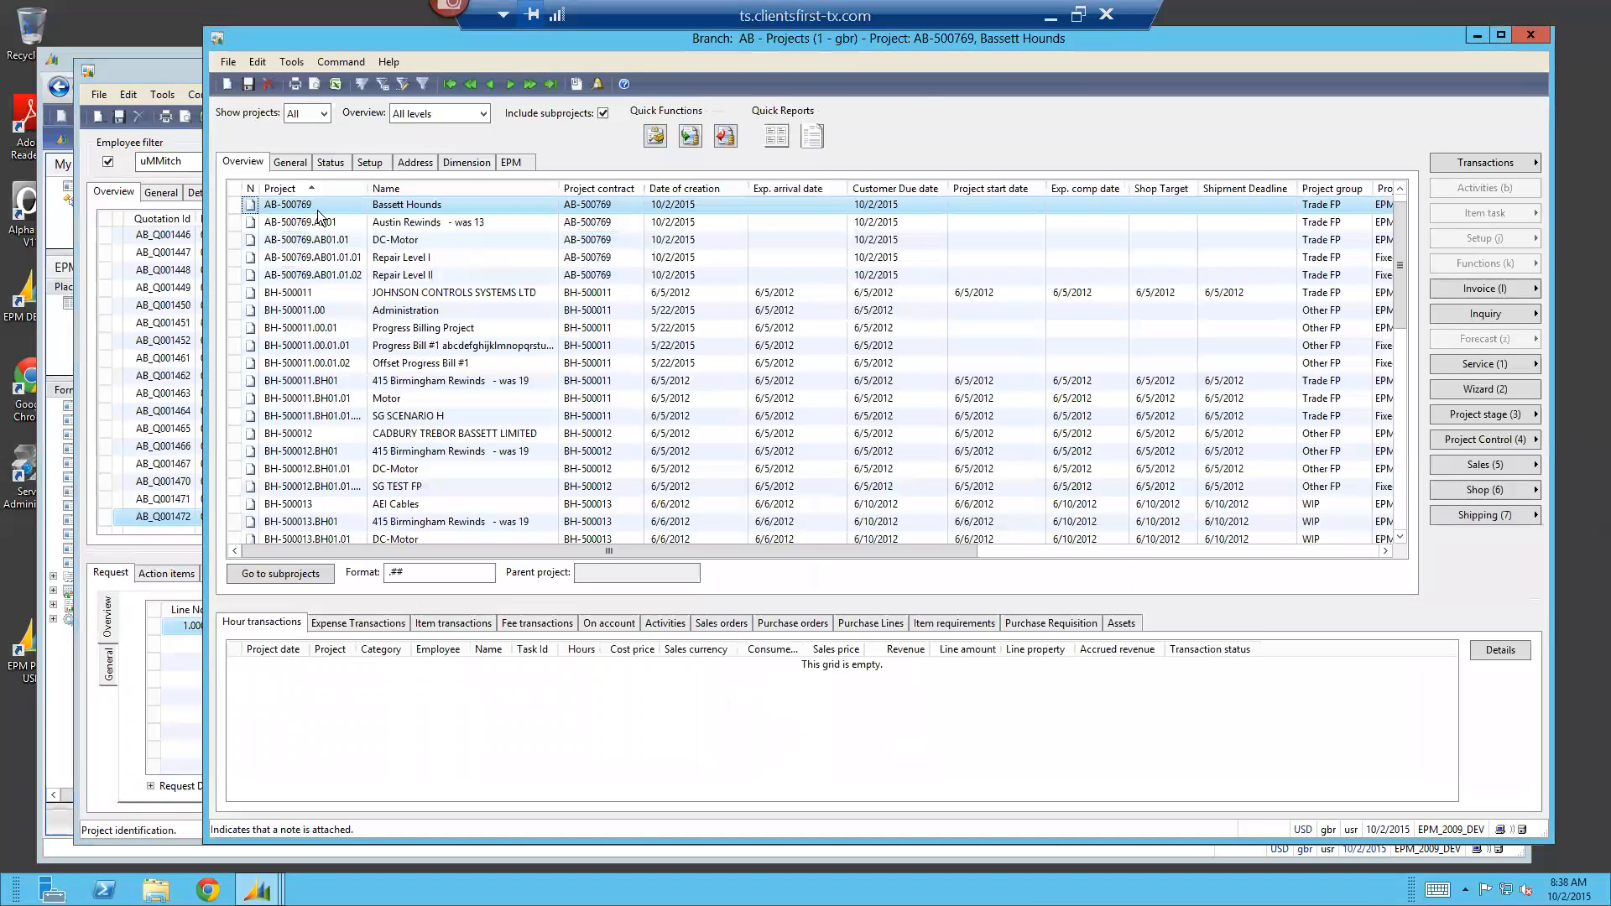
Filter the project list by project number to show only the Bassett Hounds project and its subprojects
{"action": "right_click", "coordinate": [337, 208]}
{"action": "left_click", "coordinate": [355, 229]}
{"action": "left_click", "coordinate": [745, 263]}
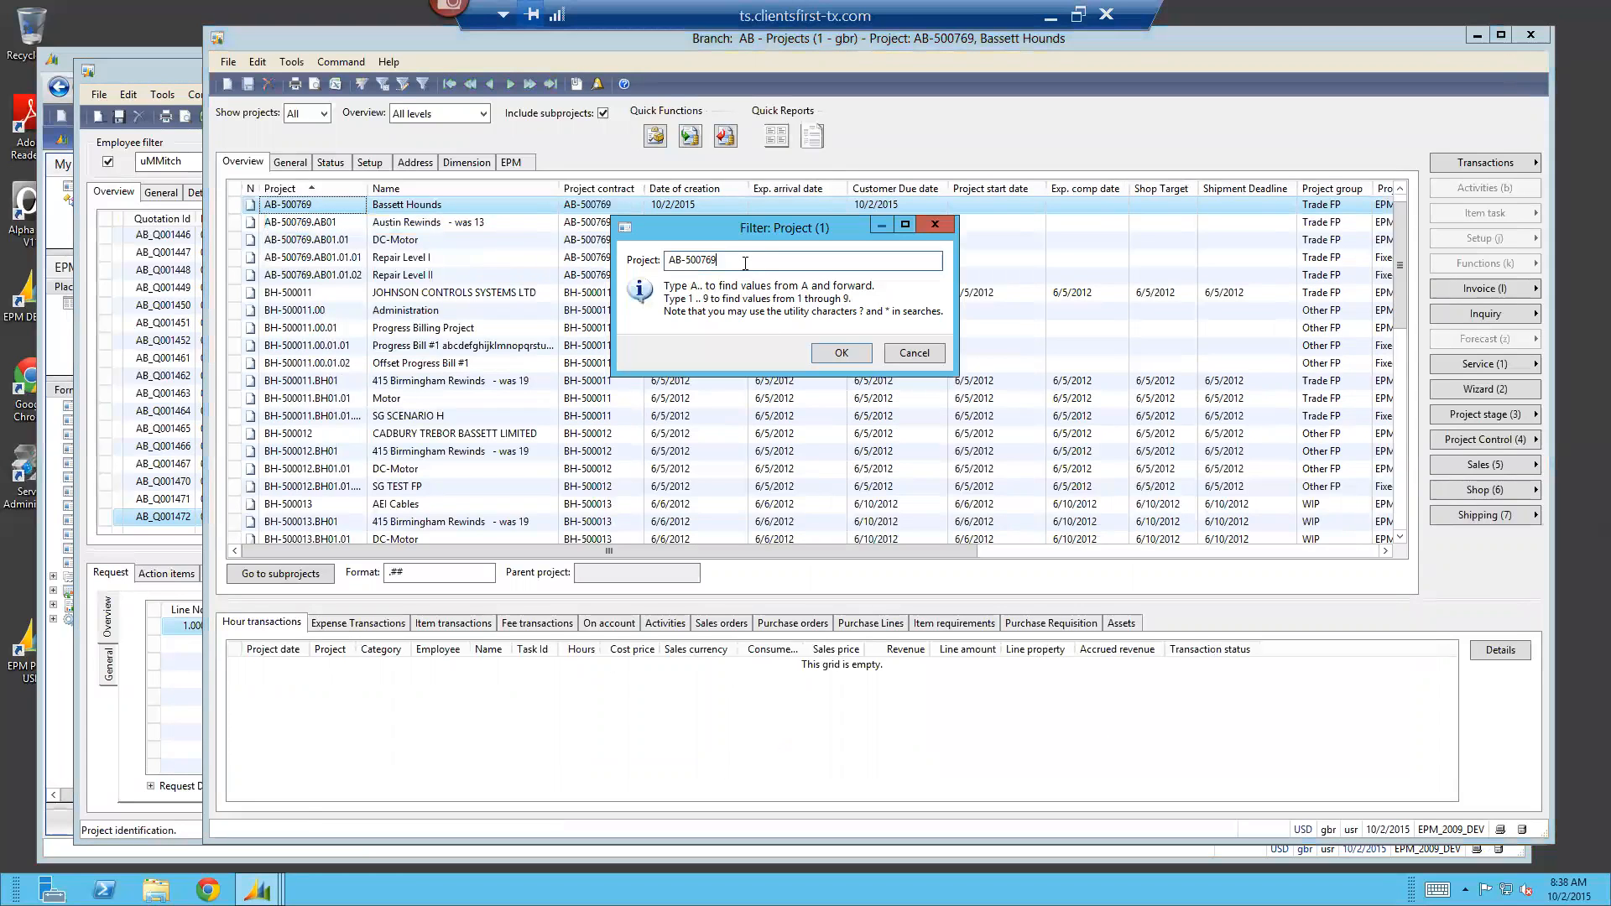
{"action": "key", "text": "Return"}
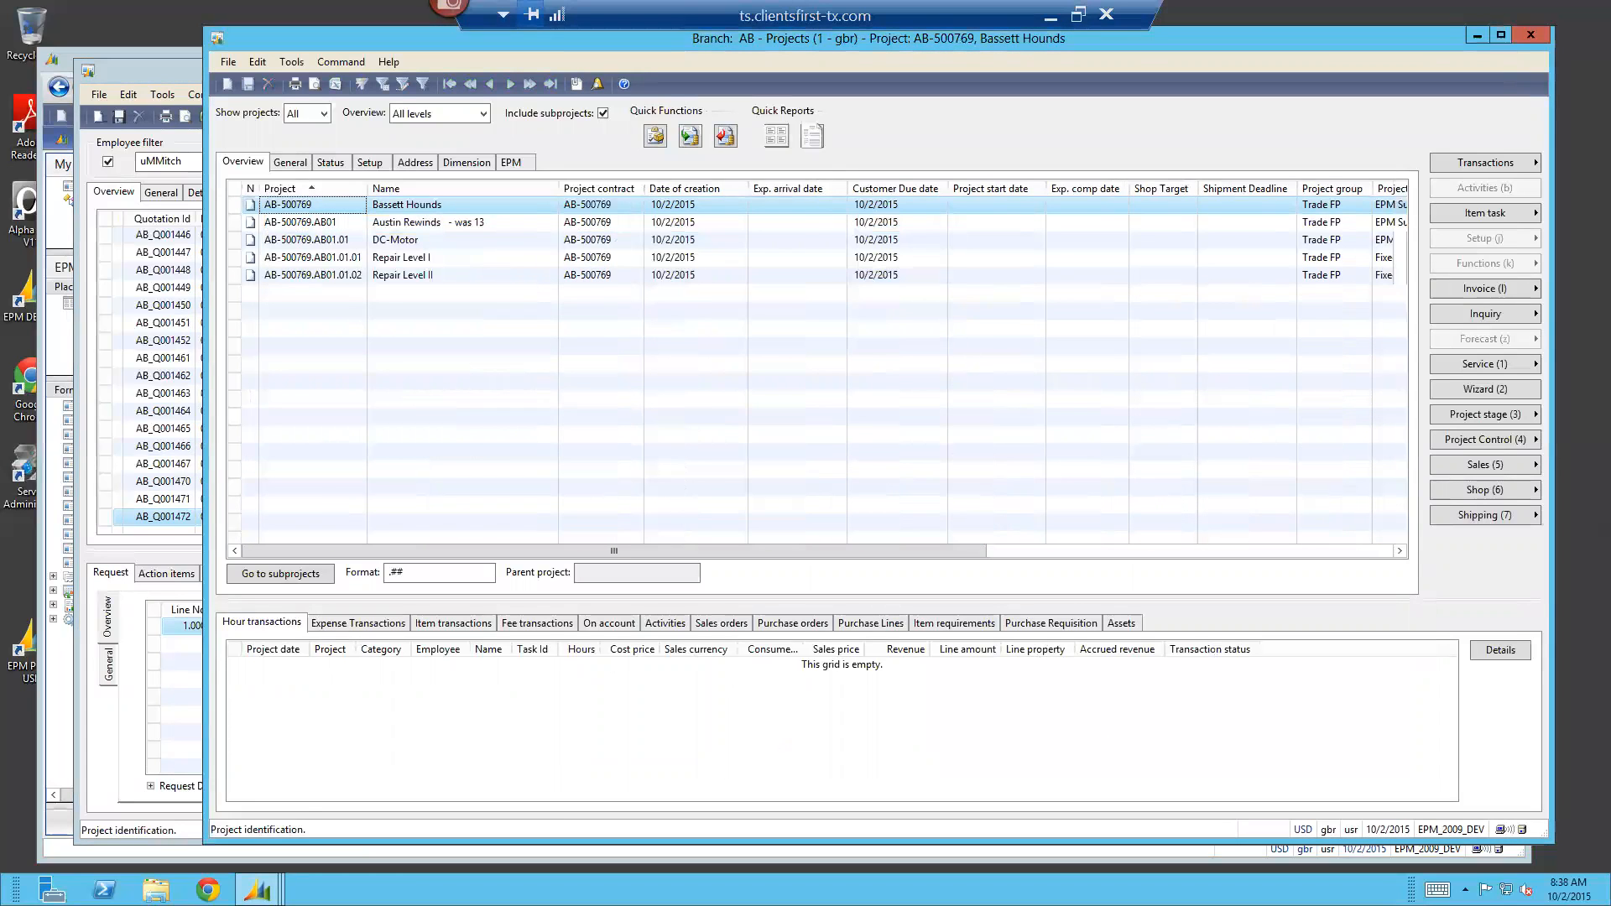
Review the project hierarchy from Bassett Hounds through Austin Rewinds and DC-Motor to the repair services, ending on Repair Level I
{"action": "left_click", "coordinate": [453, 259]}
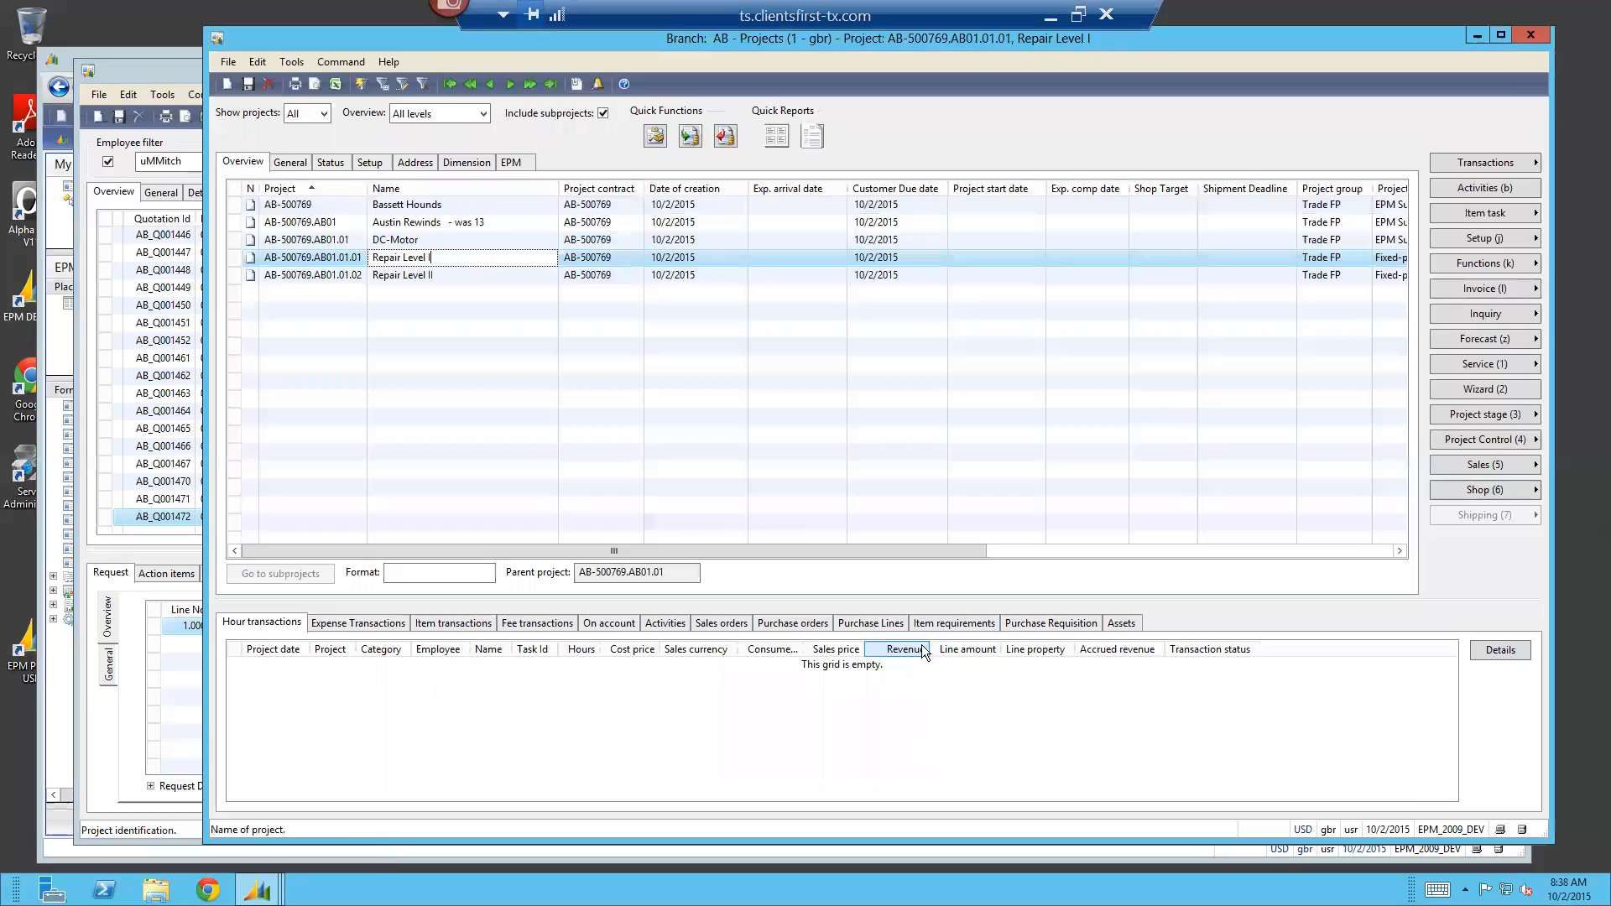
{"action": "left_click", "coordinate": [458, 276]}
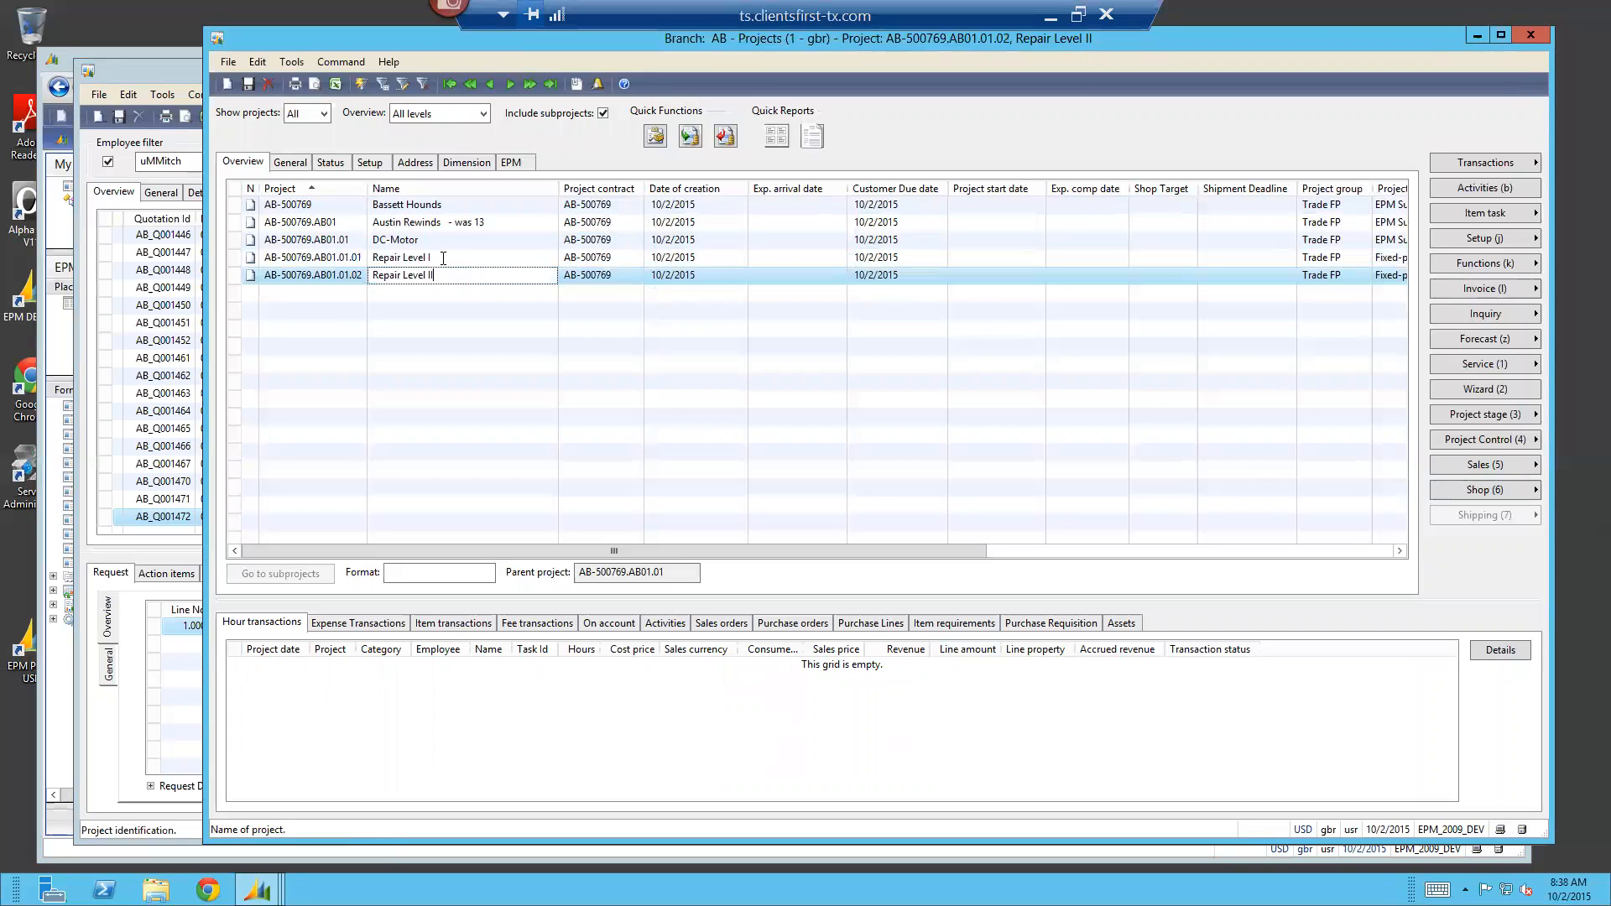
{"action": "left_click", "coordinate": [444, 206]}
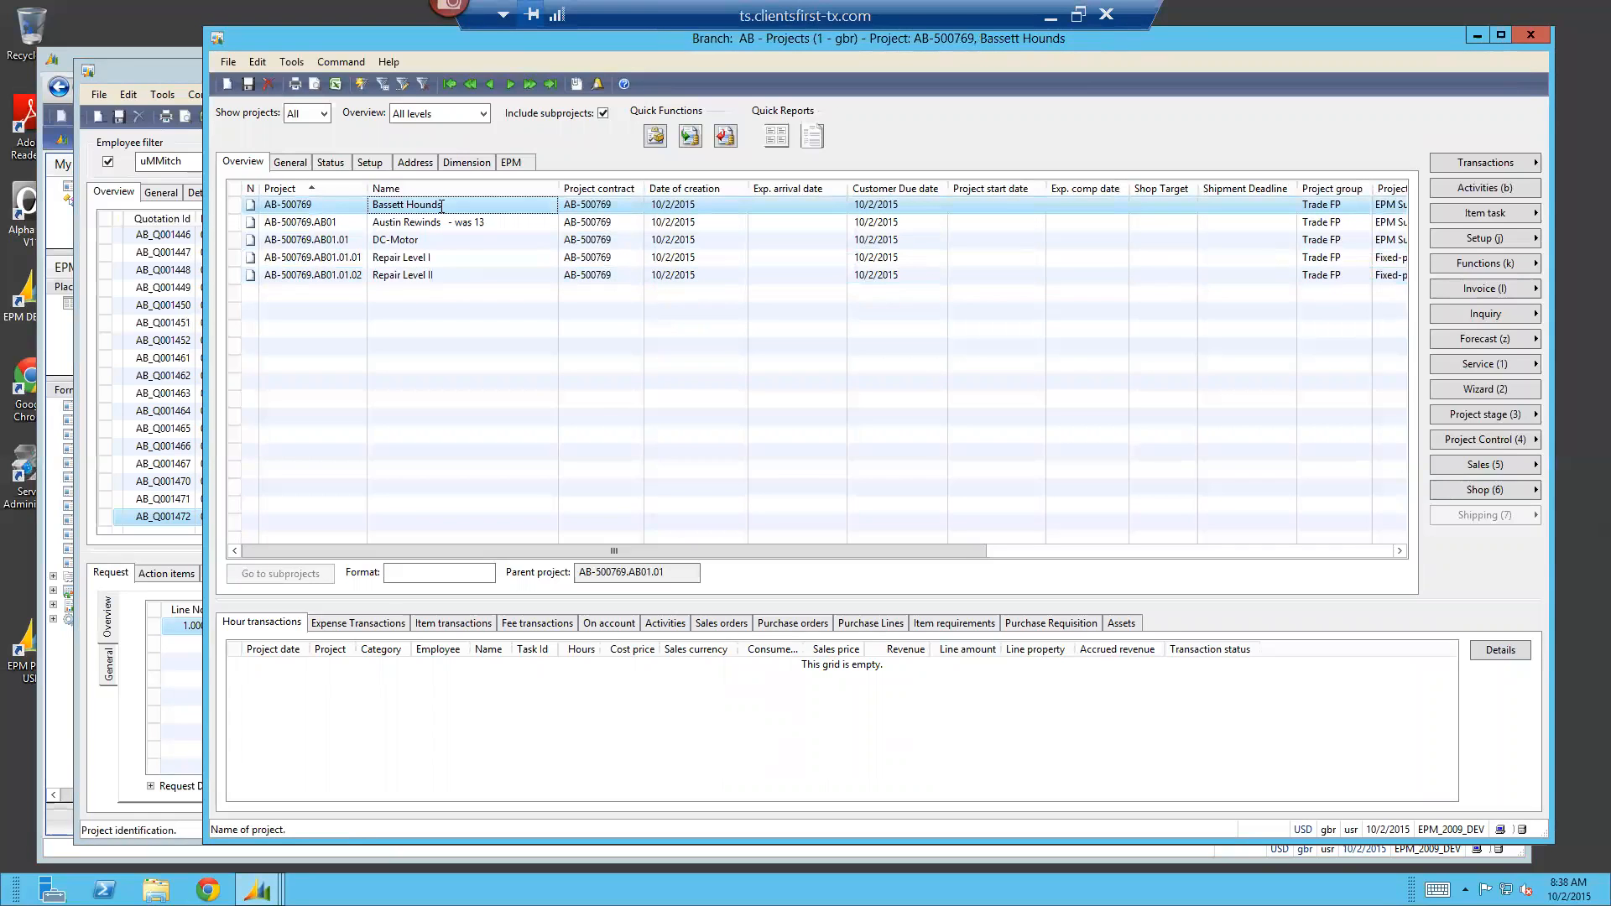
{"action": "left_click", "coordinate": [502, 222]}
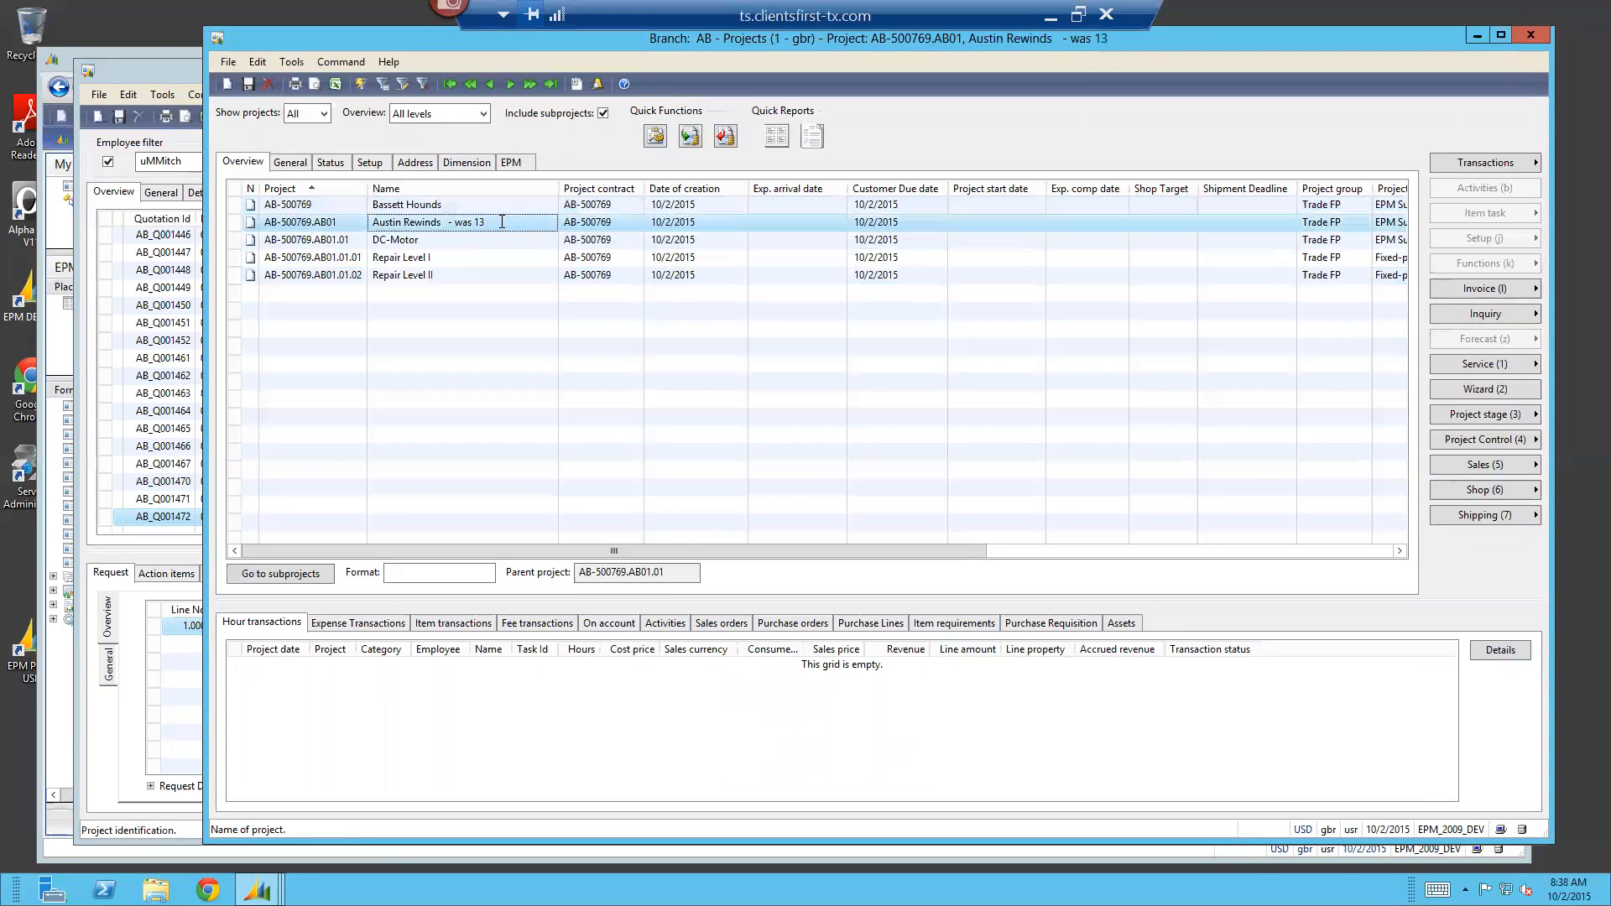
{"action": "left_click", "coordinate": [419, 241]}
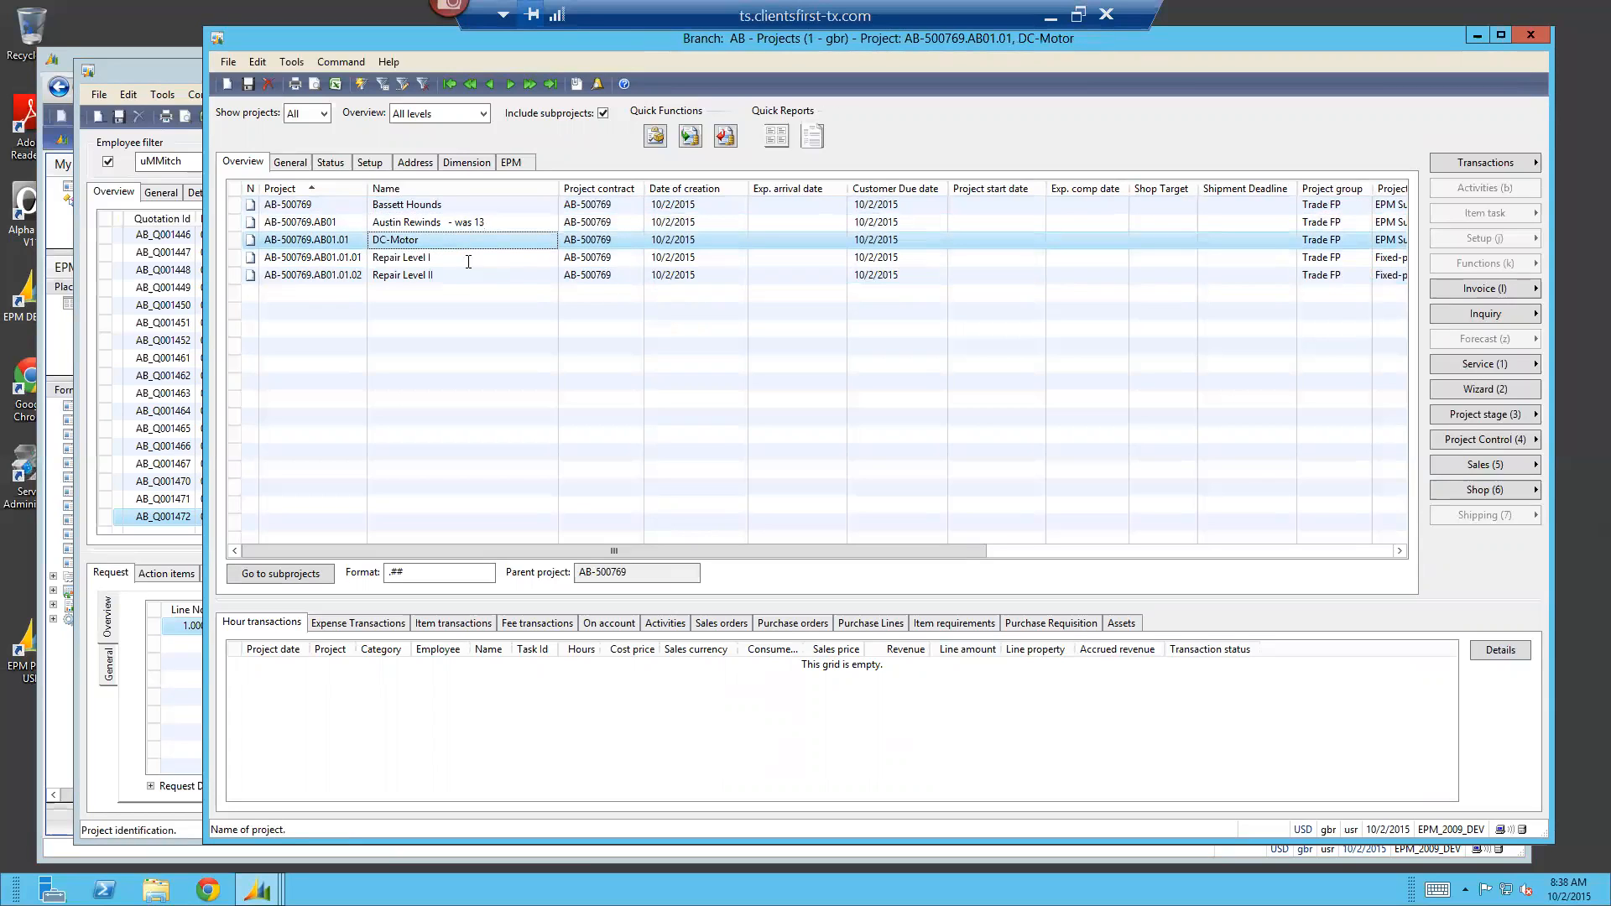
{"action": "left_click", "coordinate": [450, 259]}
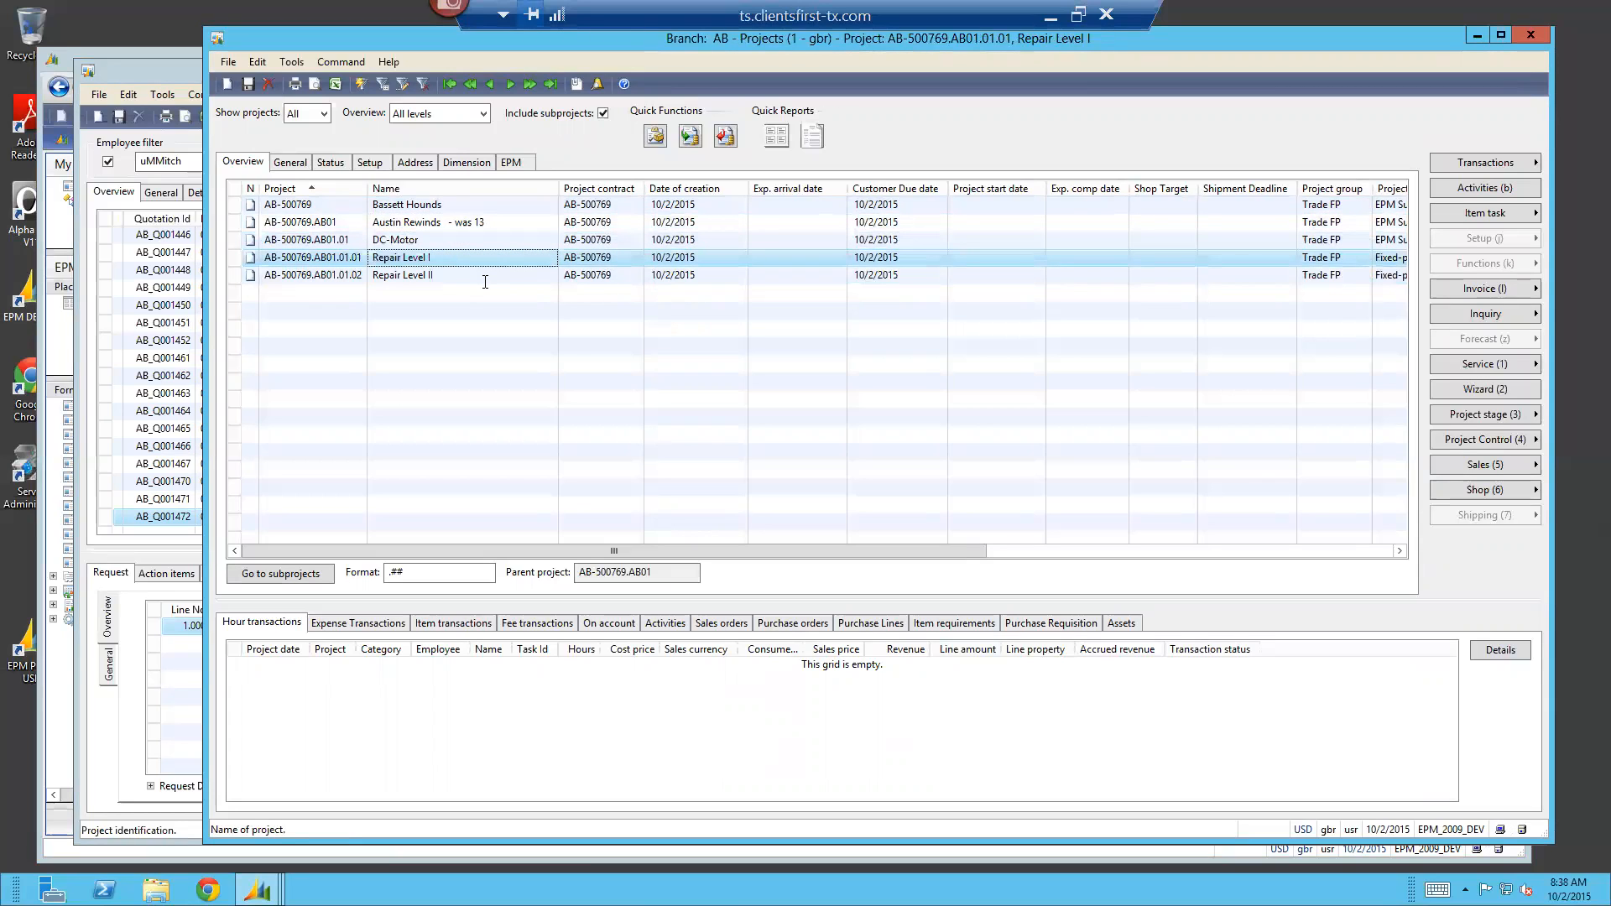
Review the engineering values and the EPM details for the Repair Level I subproject, and return to the project overview
{"action": "left_click", "coordinate": [1491, 313]}
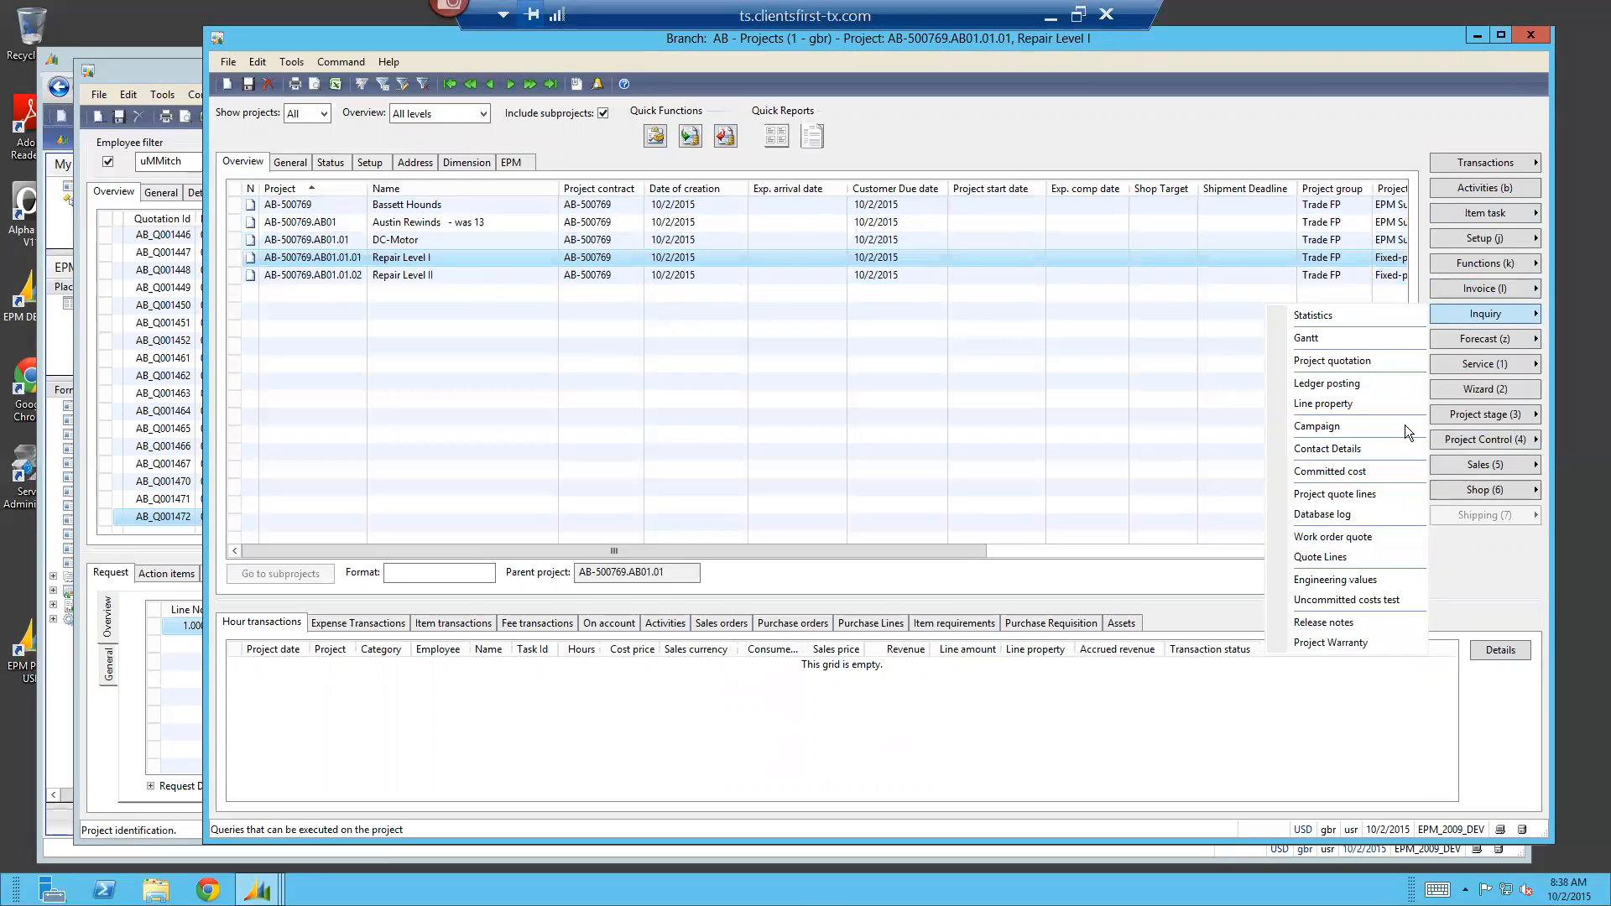
{"action": "left_click", "coordinate": [1392, 582]}
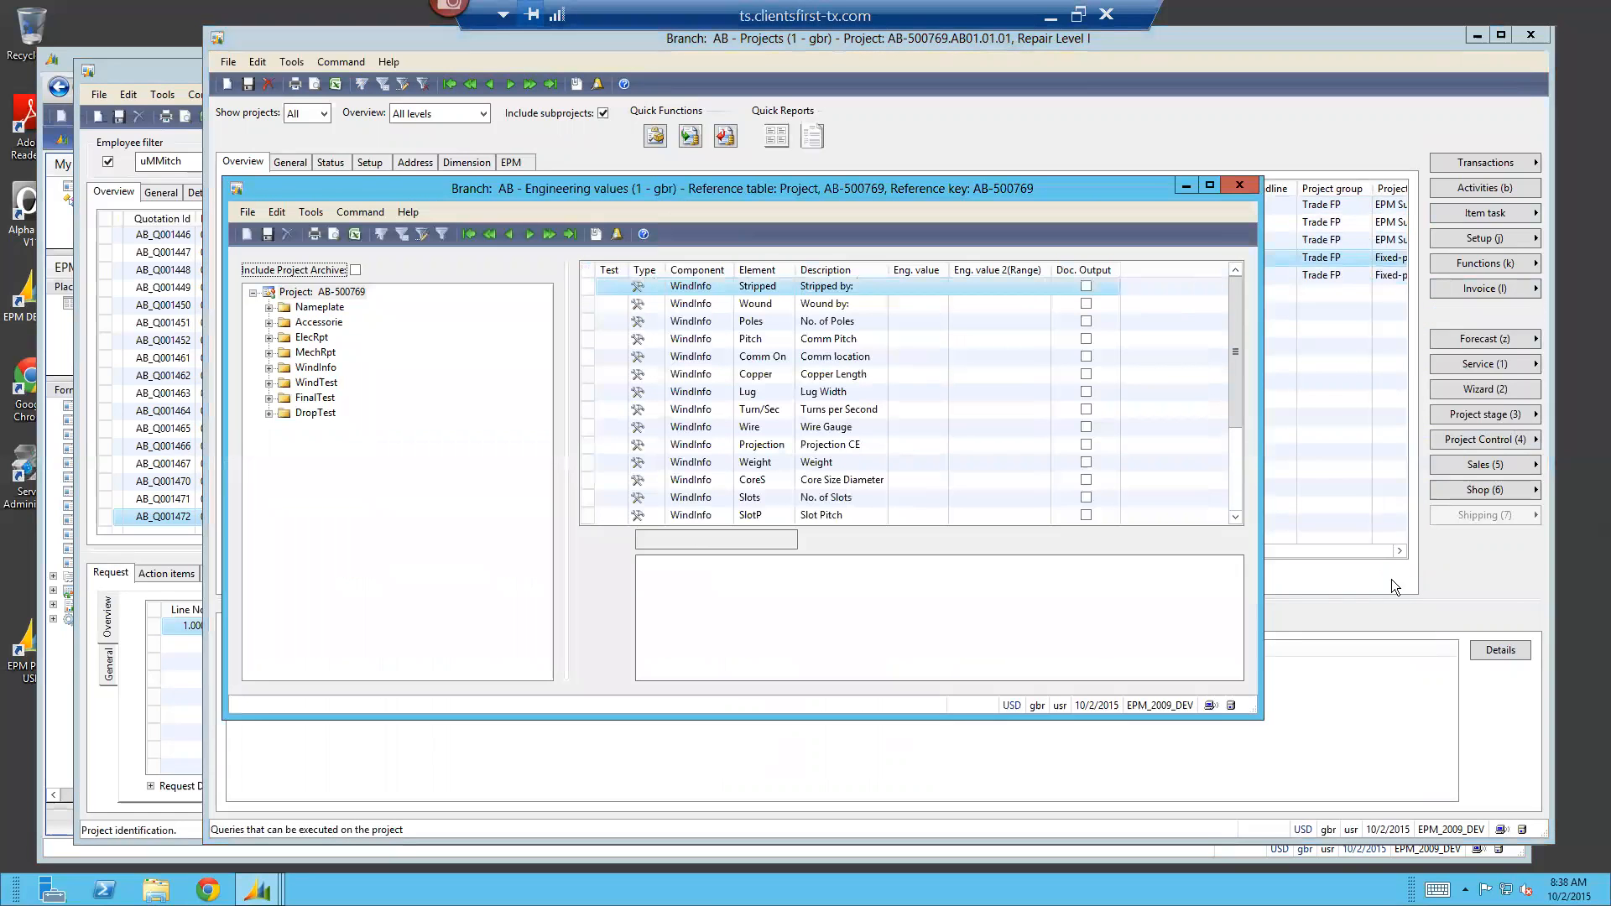
{"action": "left_click", "coordinate": [1240, 185]}
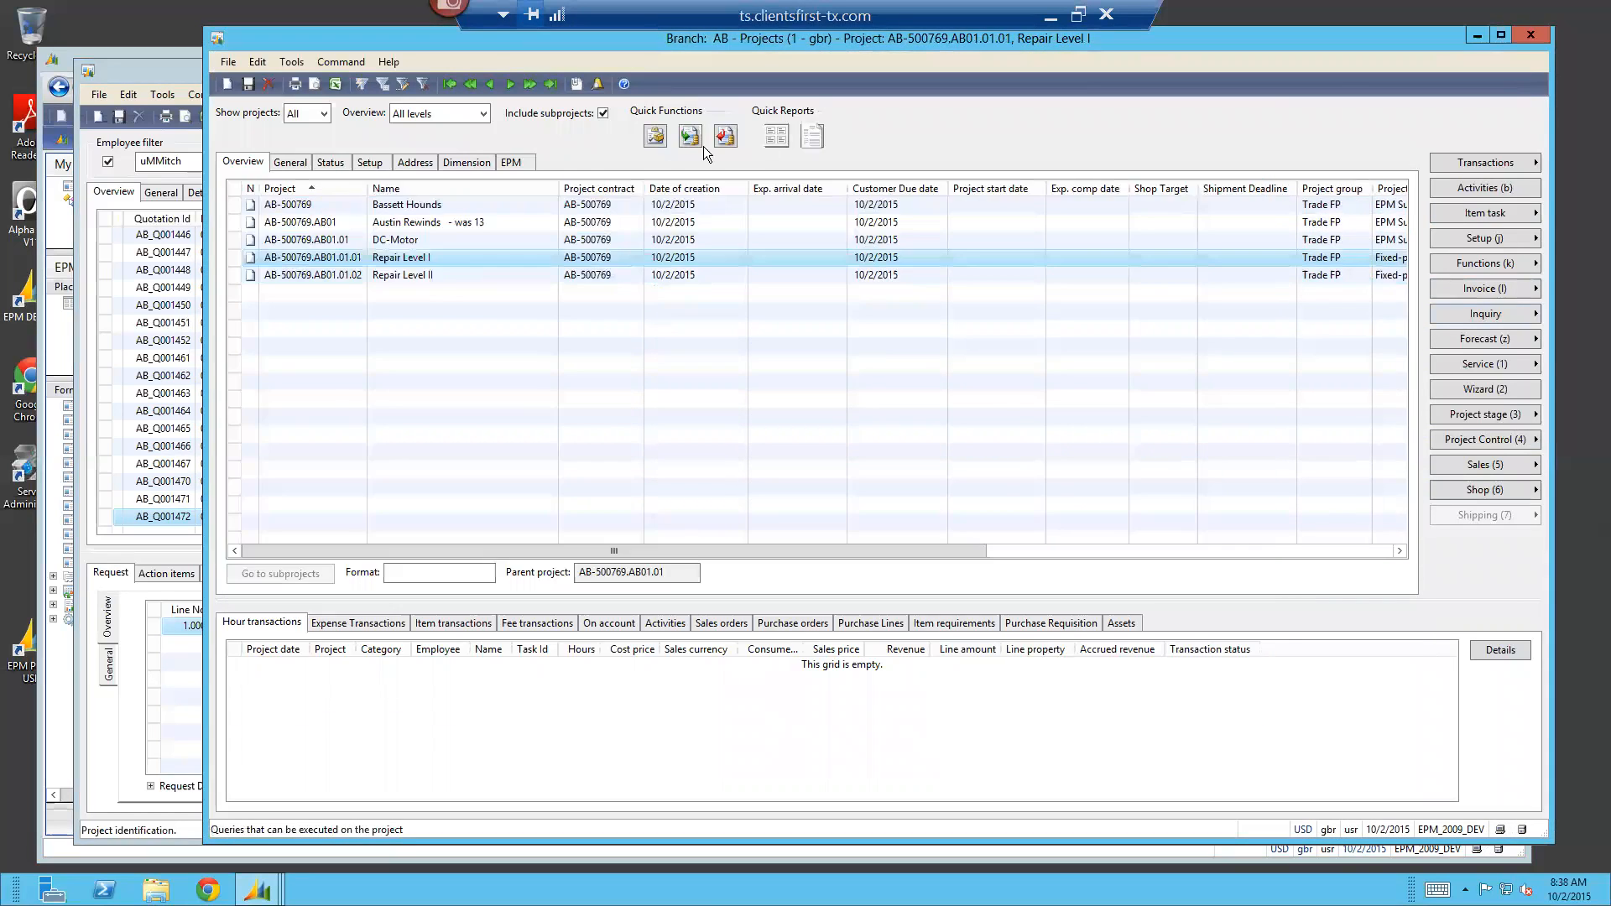
{"action": "left_click", "coordinate": [529, 165]}
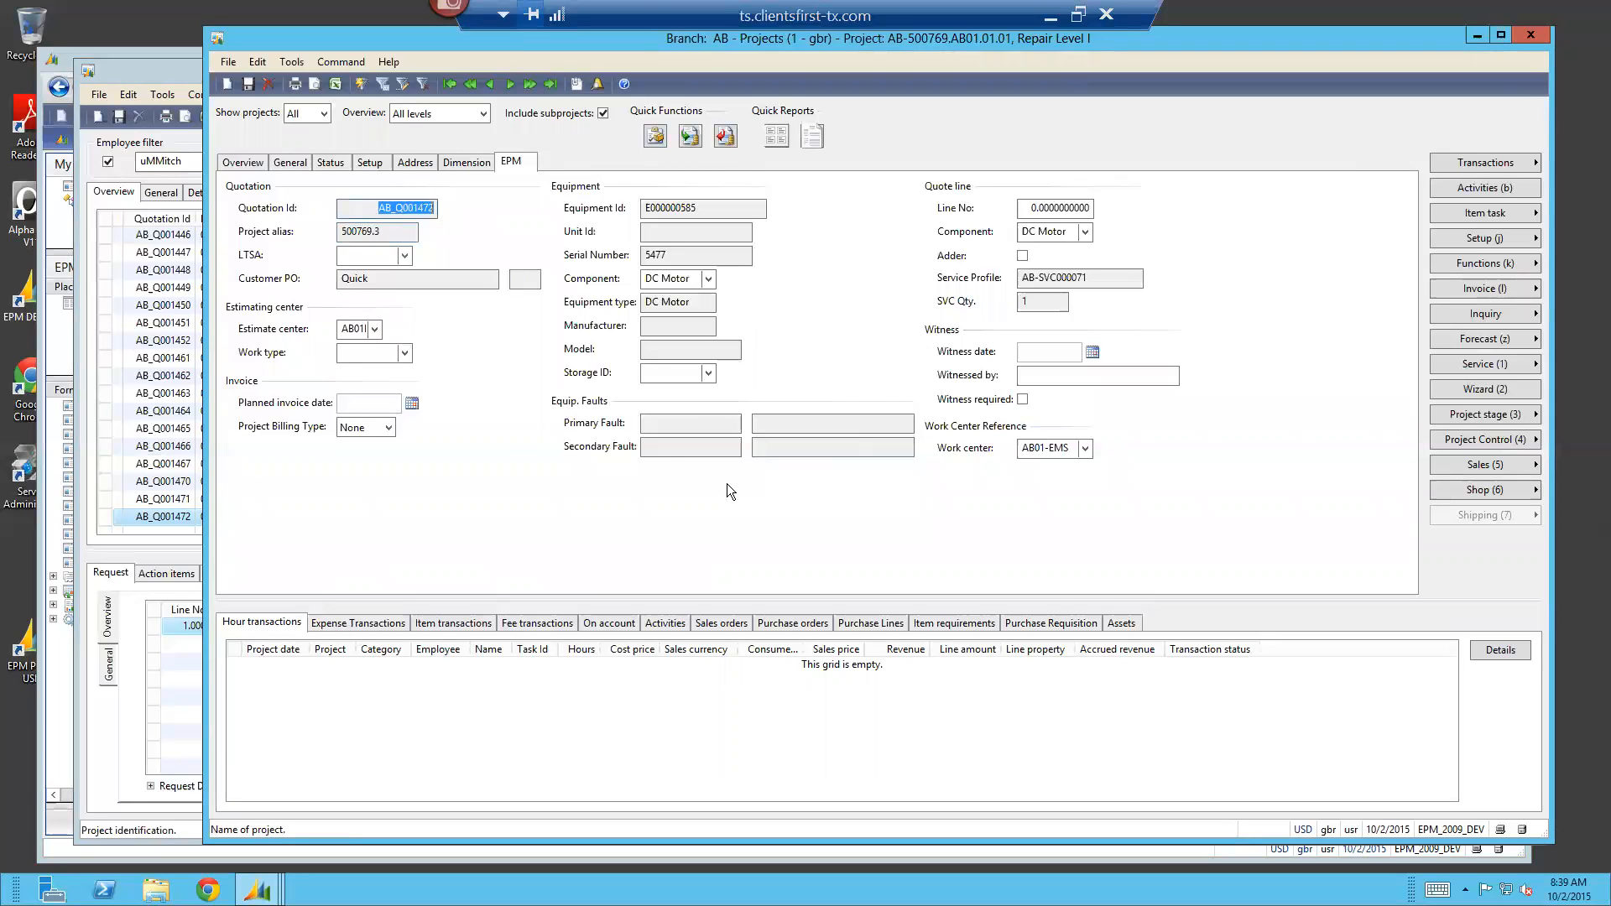
{"action": "left_click", "coordinate": [255, 165]}
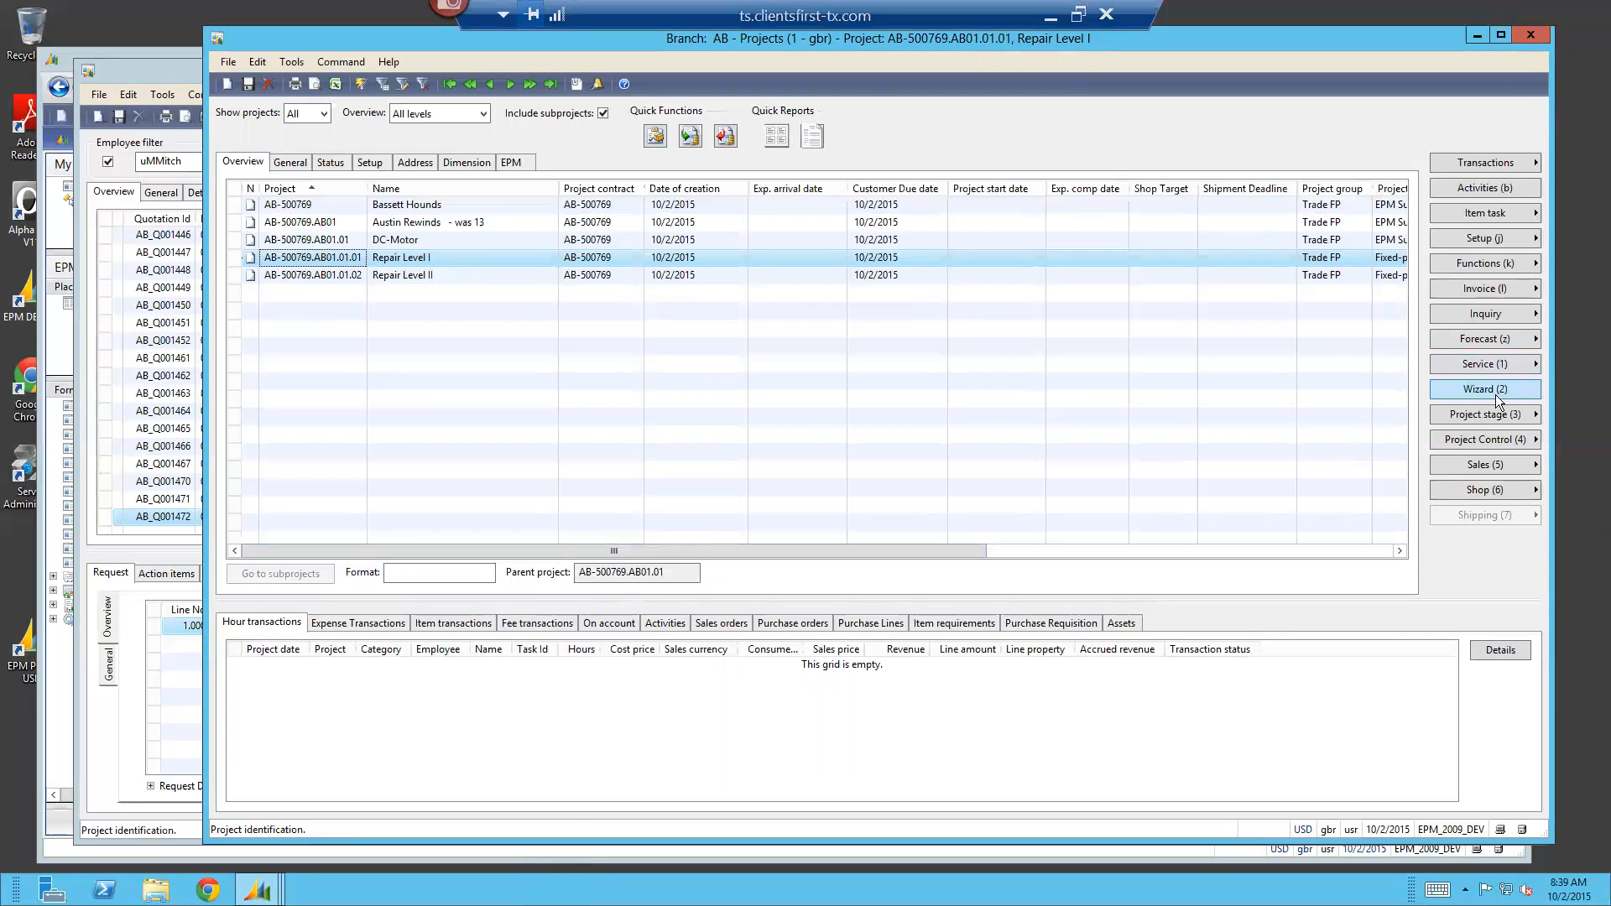
Examine the budget and realized hour statistics of the Repair Level I subproject, and close the project summary
{"action": "left_click", "coordinate": [1464, 314]}
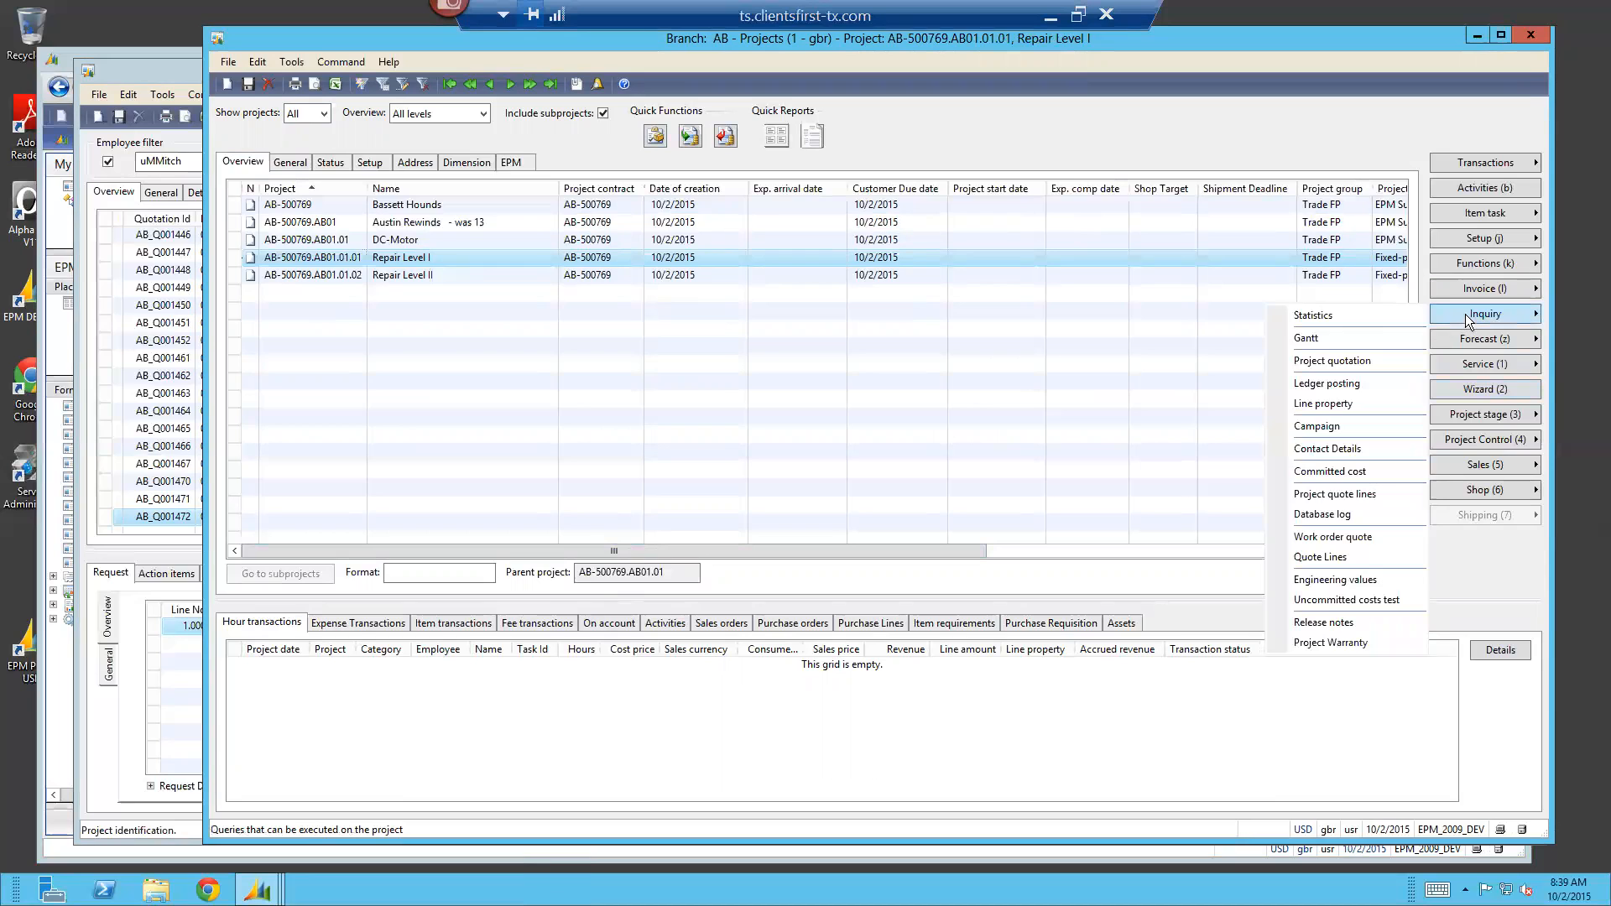
{"action": "left_click", "coordinate": [1329, 324]}
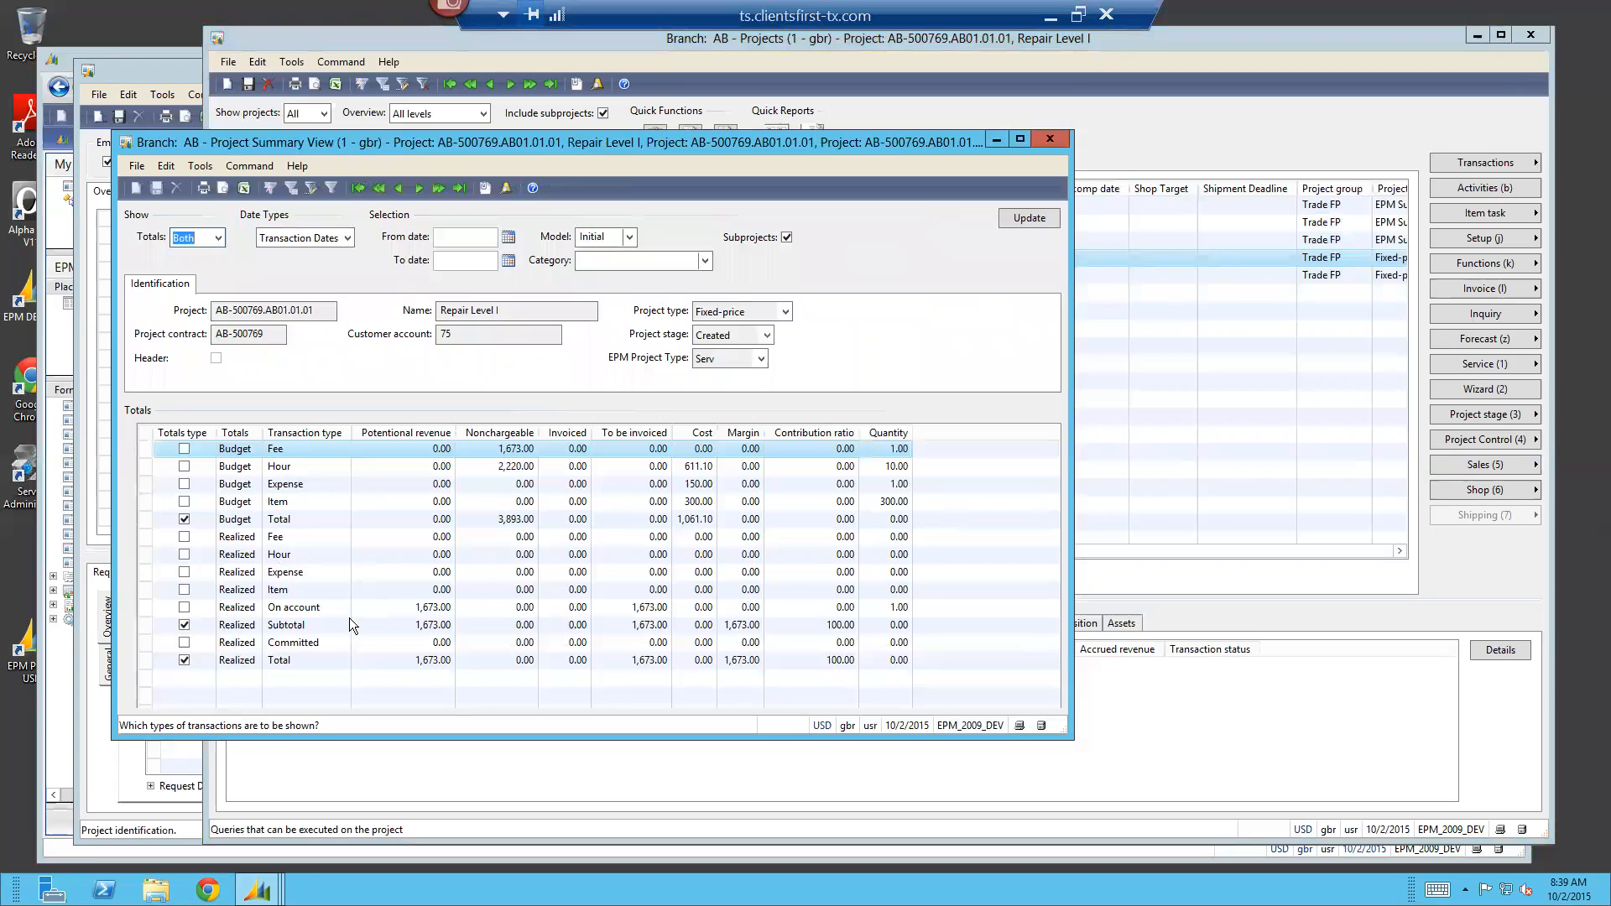
{"action": "left_click", "coordinate": [305, 557]}
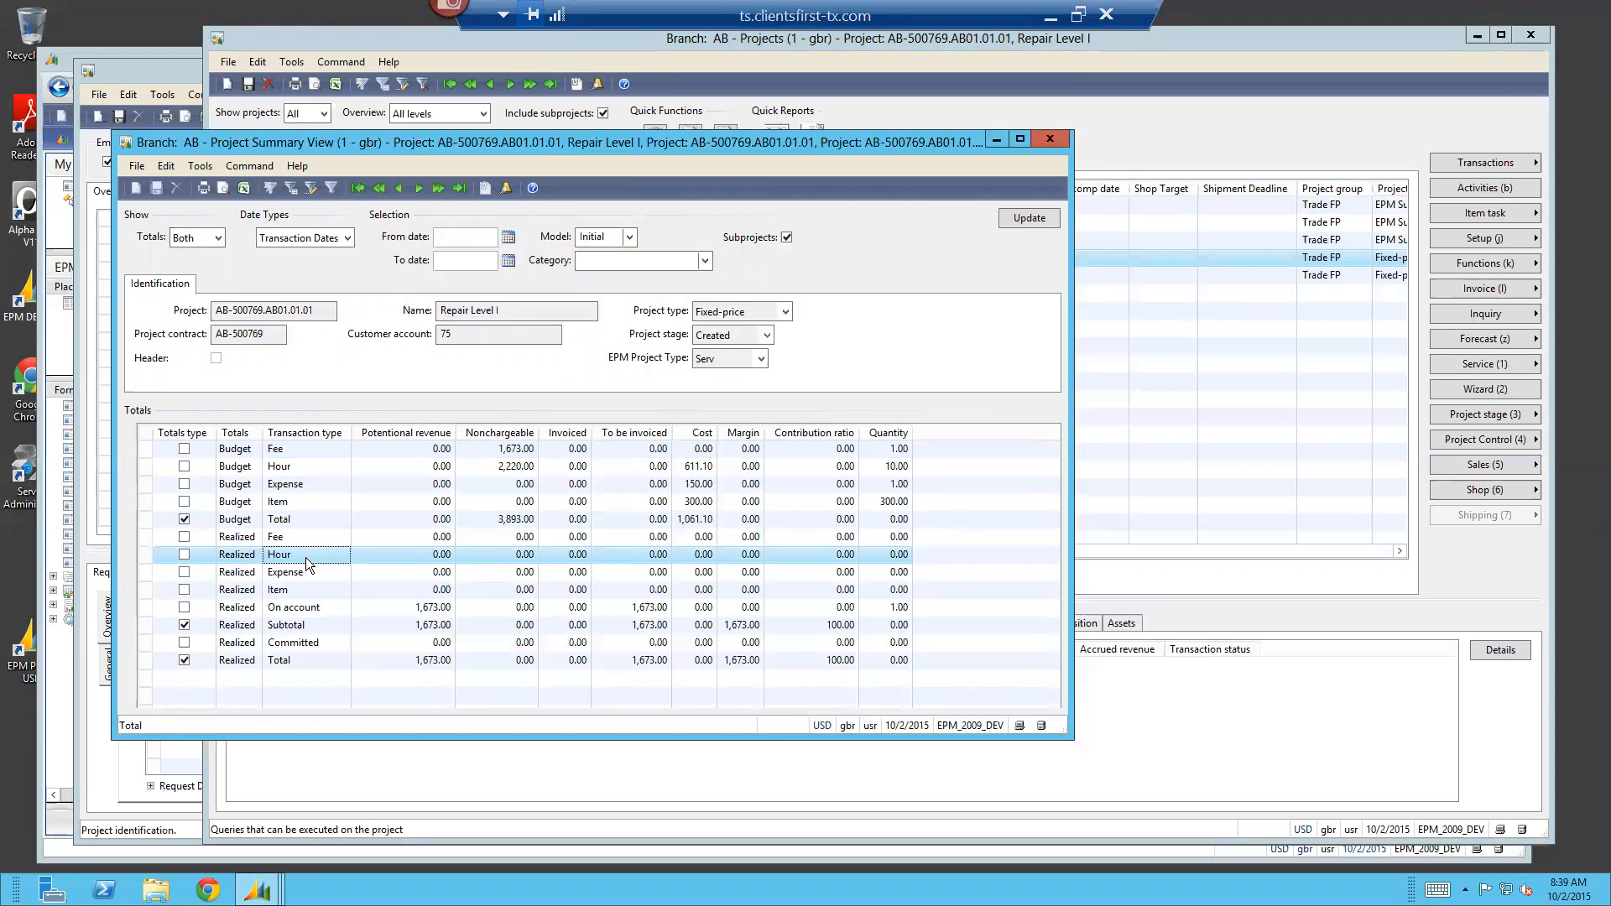
{"action": "left_click", "coordinate": [1057, 140]}
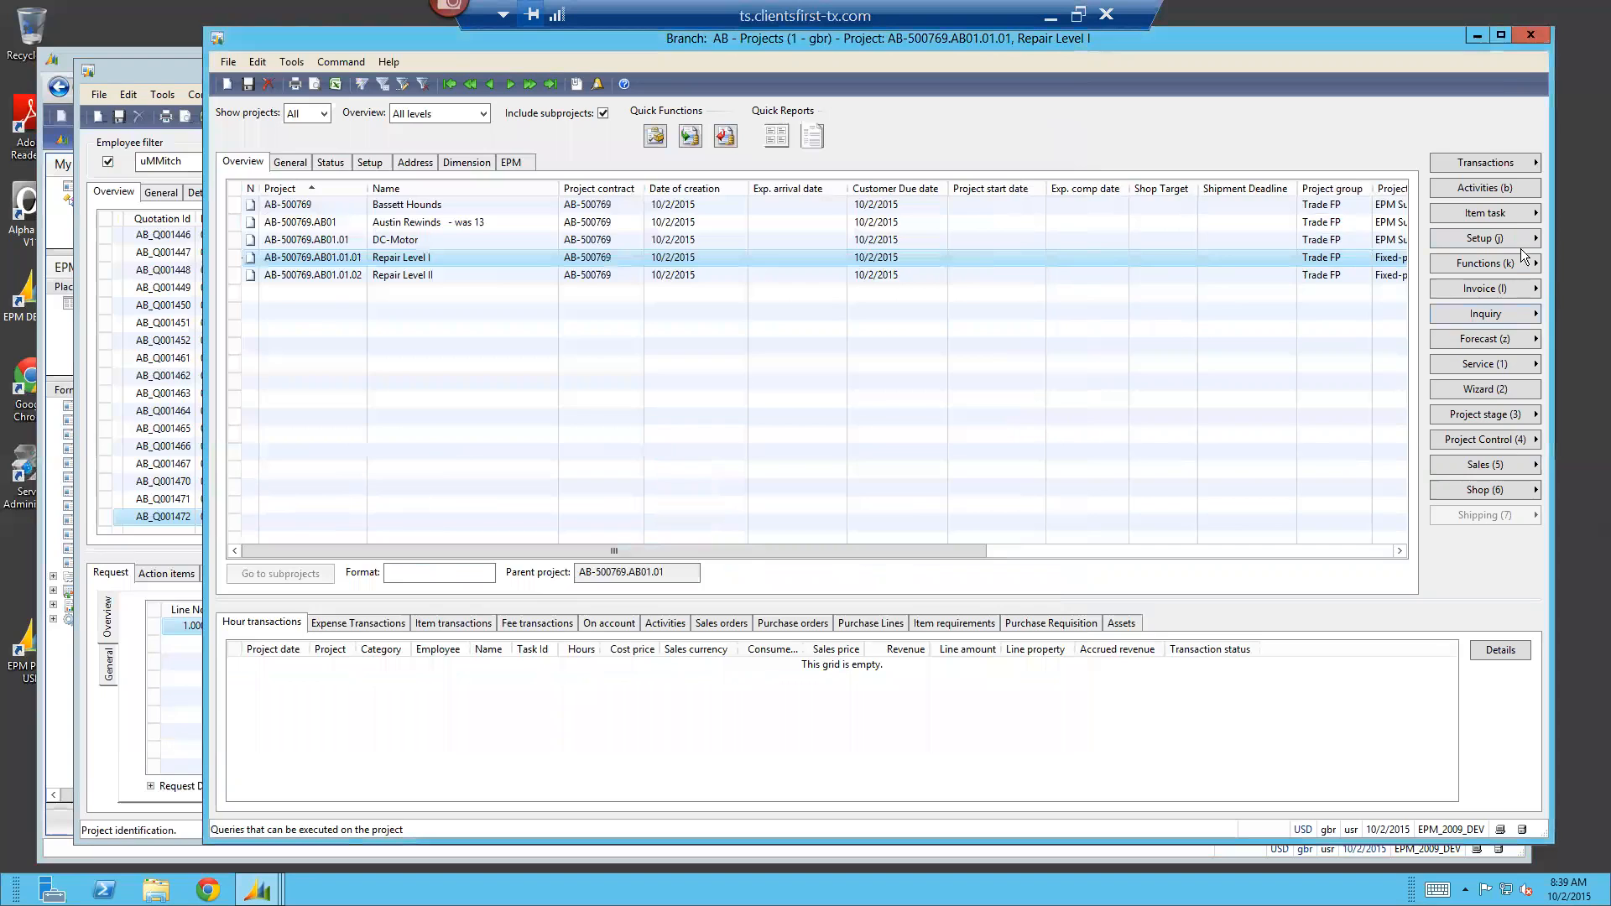
Look through the item tasks available for the Repair Level I subproject
{"action": "left_click", "coordinate": [1492, 213]}
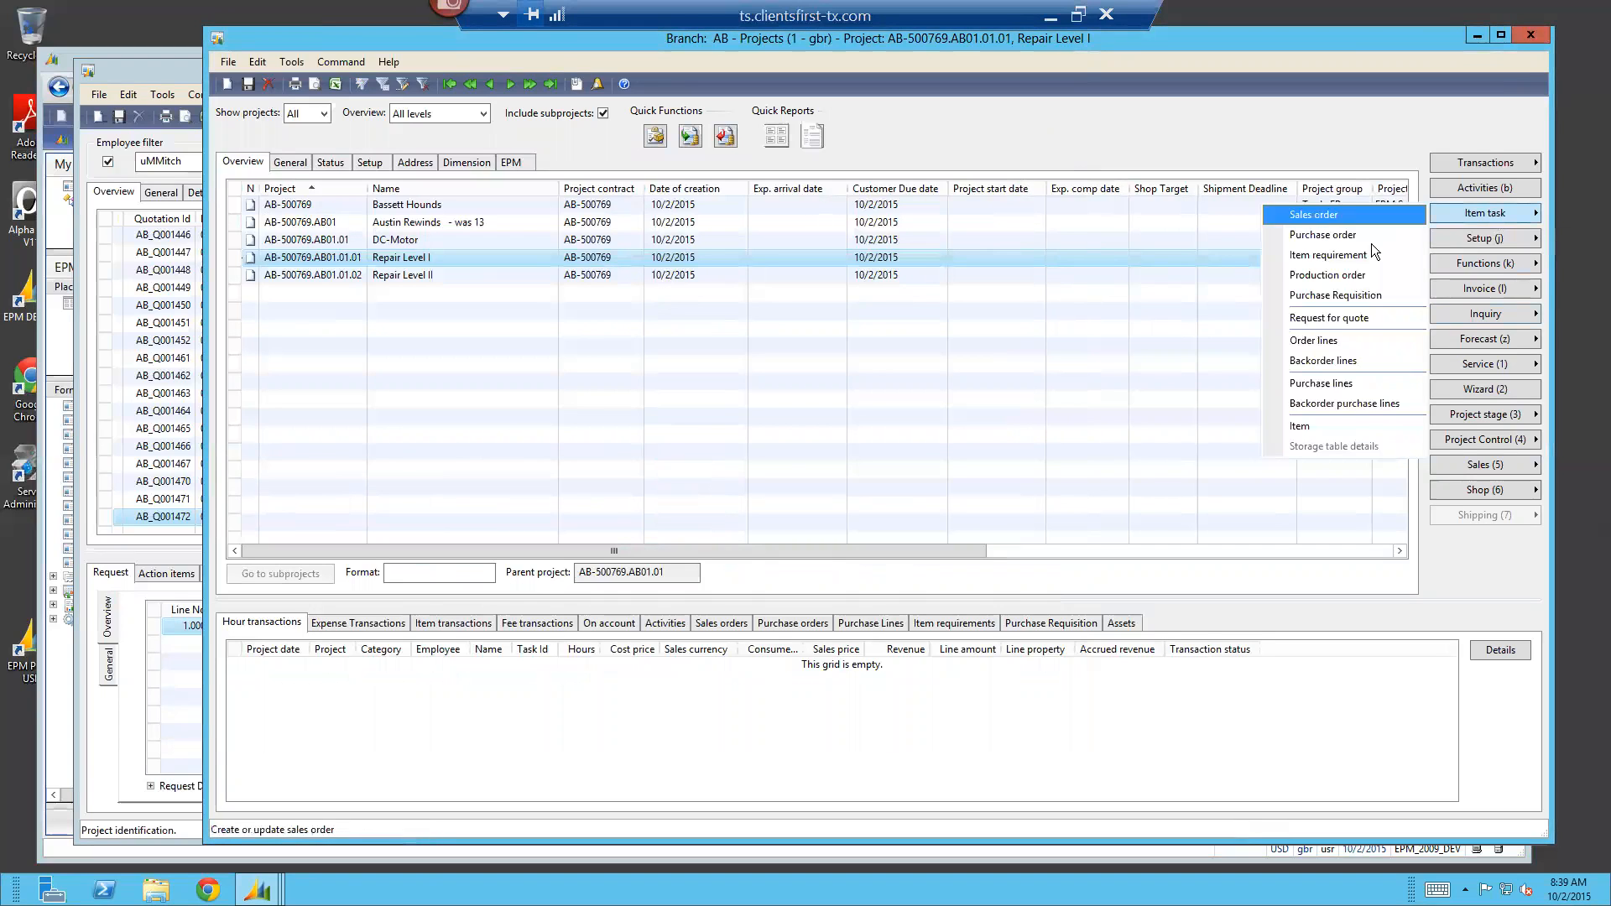